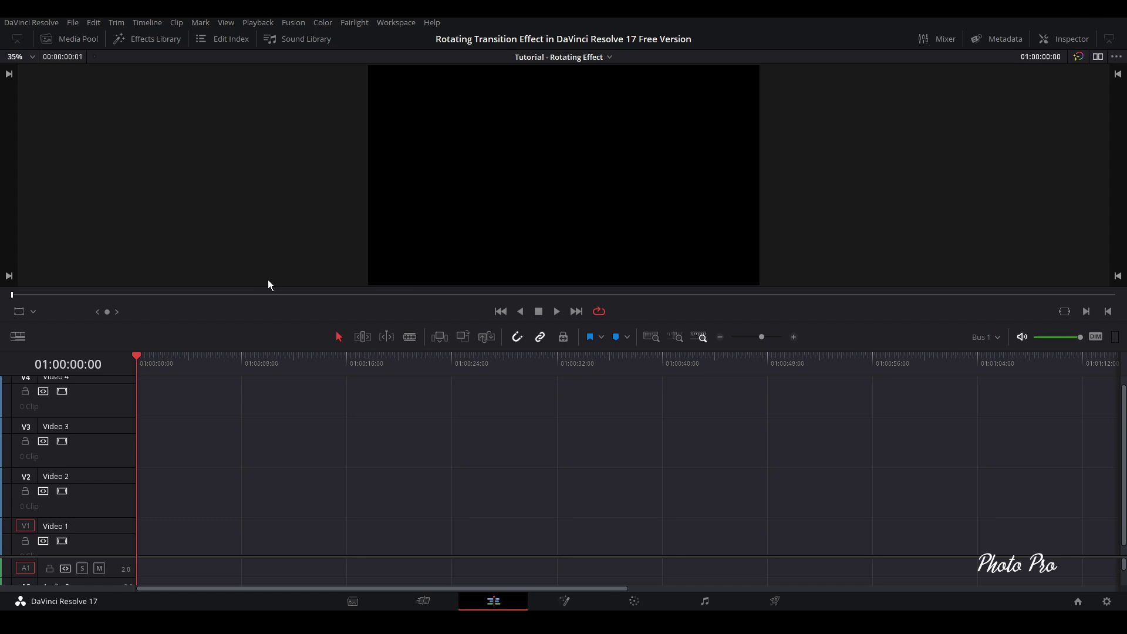
# - Place City Skyline and then the Pexels Videos 2021540 hiker clip on video track 1
pyautogui.click(70, 39)
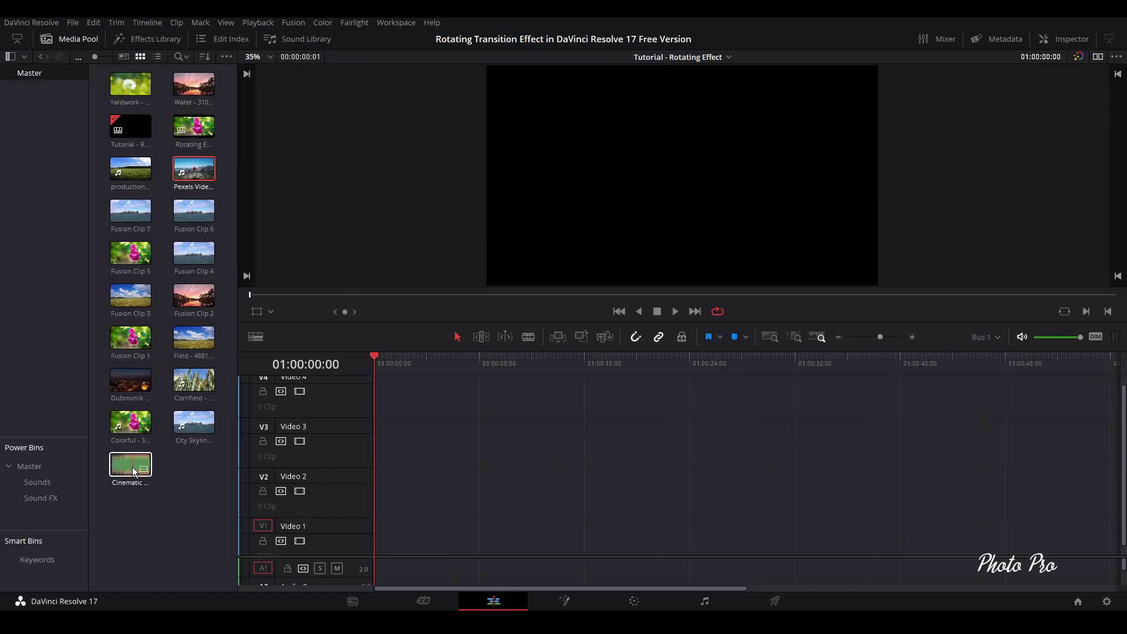
pyautogui.moveTo(193, 424); pyautogui.dragTo(404, 543)
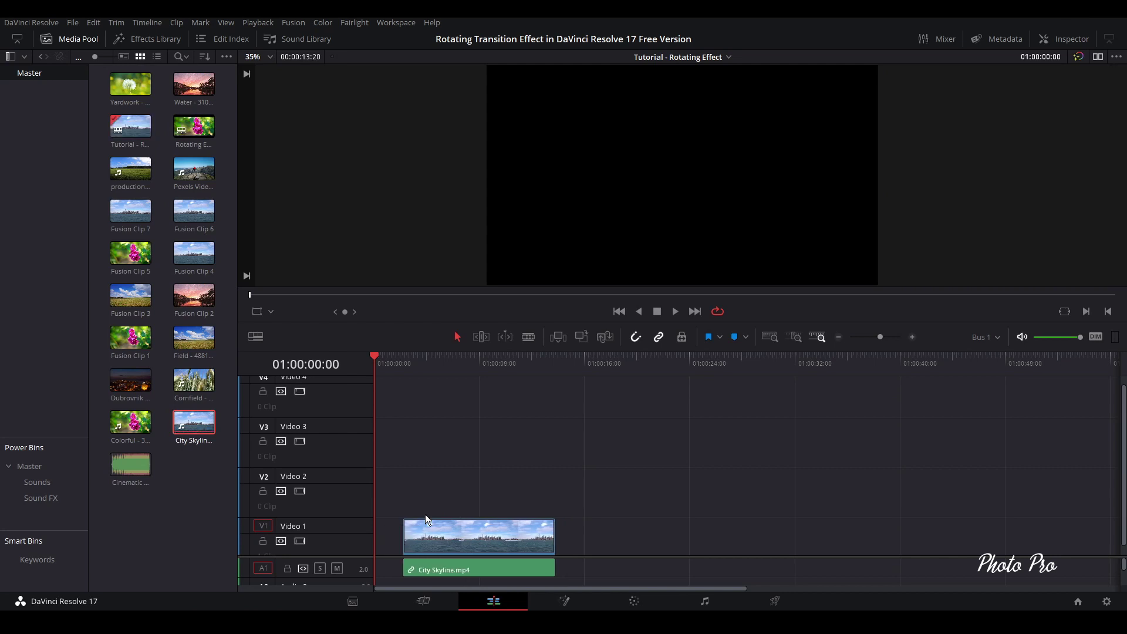
pyautogui.moveTo(187, 172); pyautogui.dragTo(587, 539)
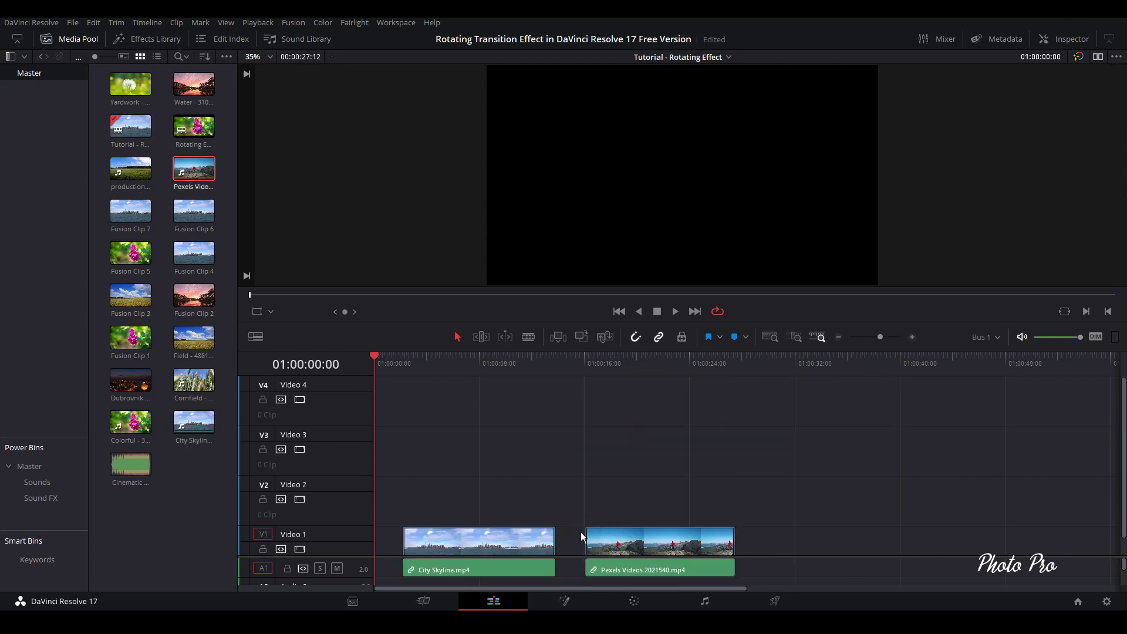
pyautogui.click(68, 37)
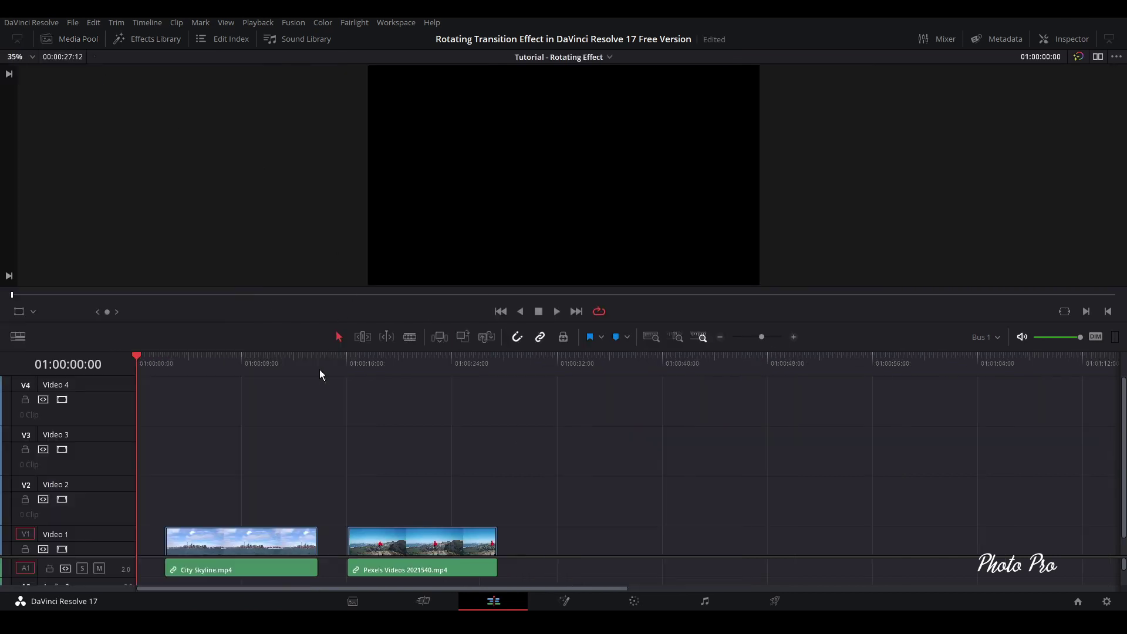
# - Delete the audio of both City Skyline and Pexels Videos 2021540 from track A1
pyautogui.click(278, 568)
pyautogui.press('Delete')
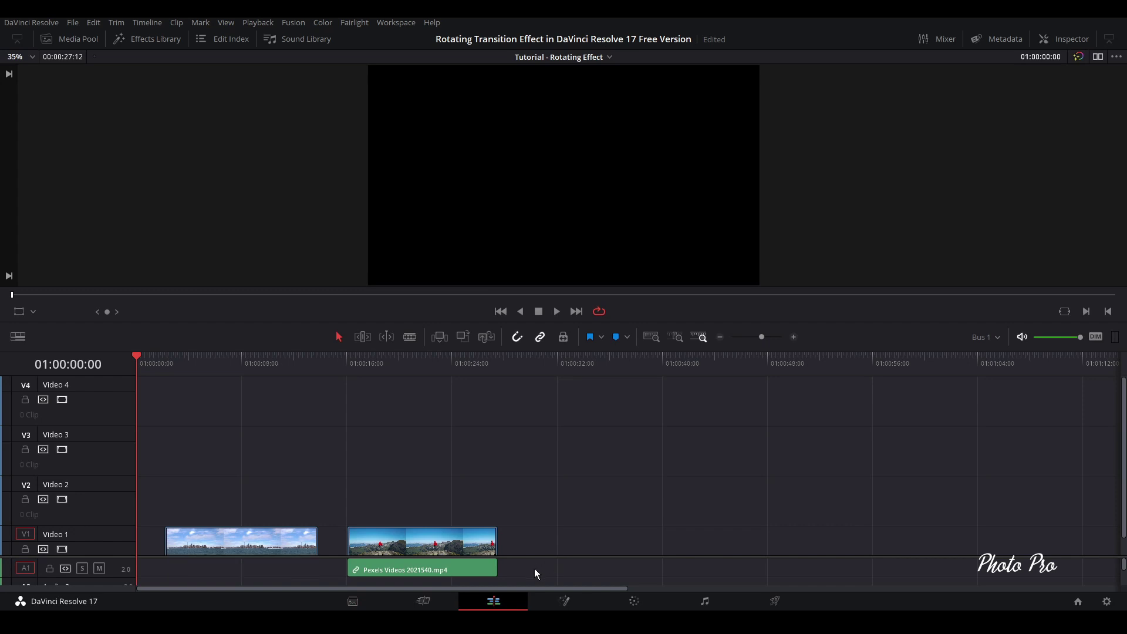
pyautogui.click(473, 566)
pyautogui.press('Delete')
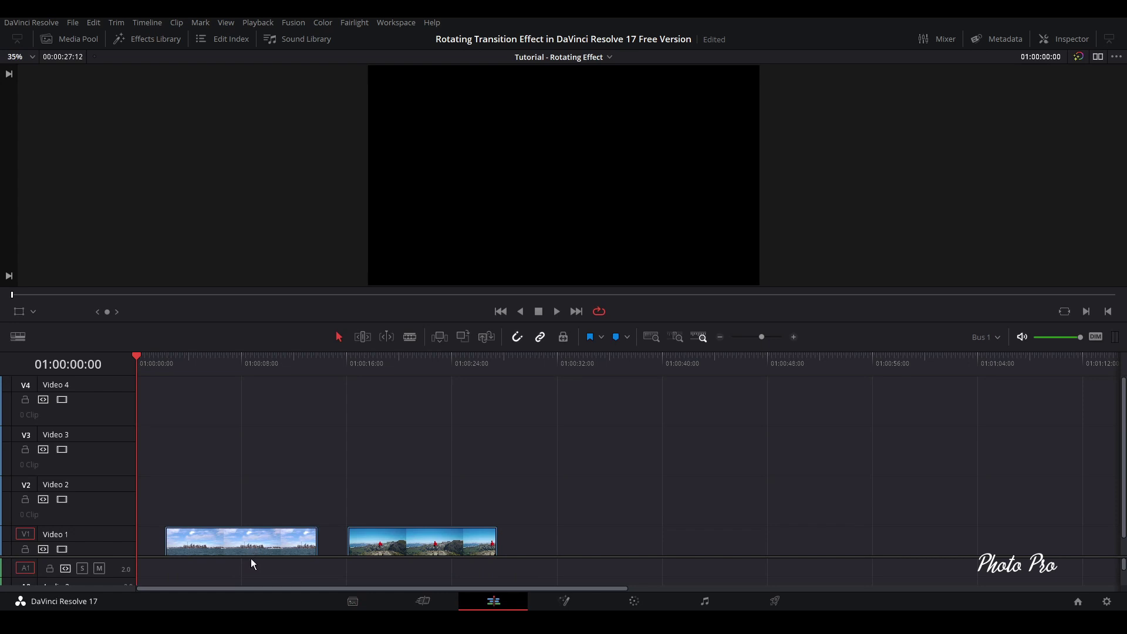
pyautogui.scroll(-1, 251, 565)
pyautogui.scroll(-1, 235, 528)
# - Move City Skyline to the timeline start and set its duration to 5 seconds
pyautogui.moveTo(213, 548); pyautogui.dragTo(185, 540)
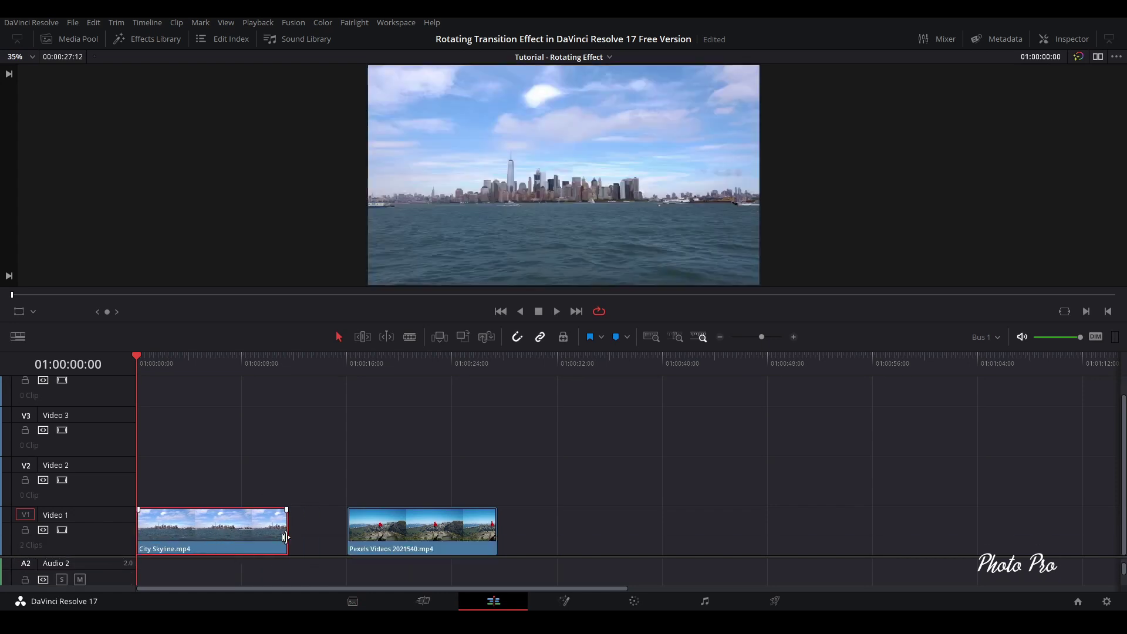
pyautogui.moveTo(286, 537); pyautogui.dragTo(242, 535)
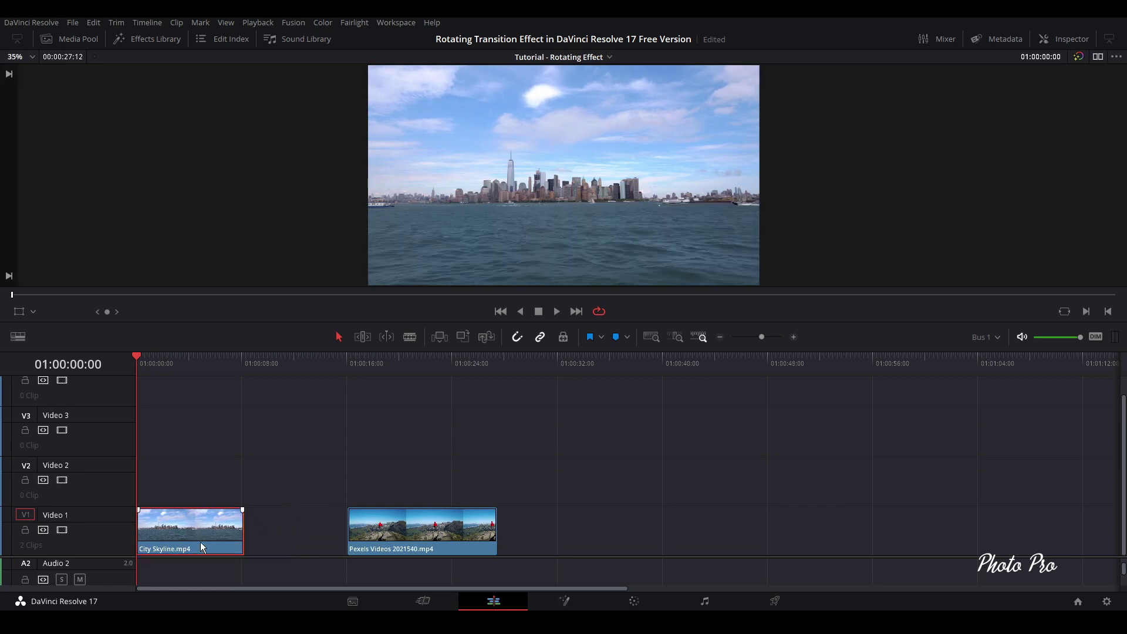
pyautogui.hotkey('ctrl', 'd')
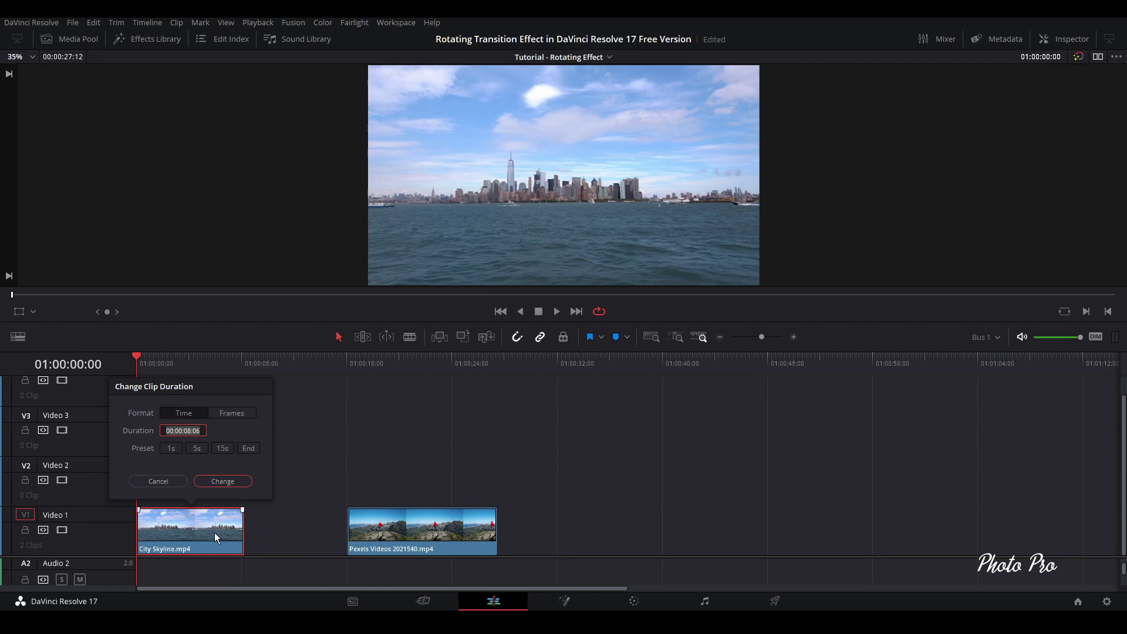
pyautogui.click(198, 450)
pyautogui.click(188, 430)
pyautogui.press('Return')
# - Stack the trimmed hiker clip on track 3 and a City Skyline copy on track 2, then select all three
pyautogui.moveTo(398, 527); pyautogui.dragTo(182, 482)
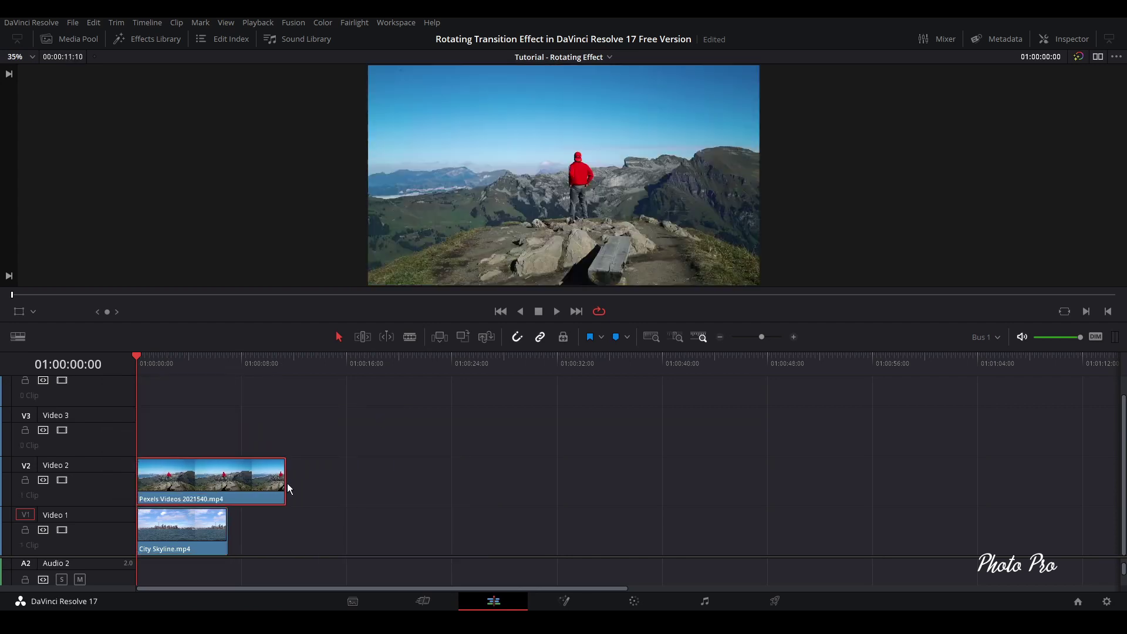
pyautogui.moveTo(284, 482); pyautogui.dragTo(189, 438)
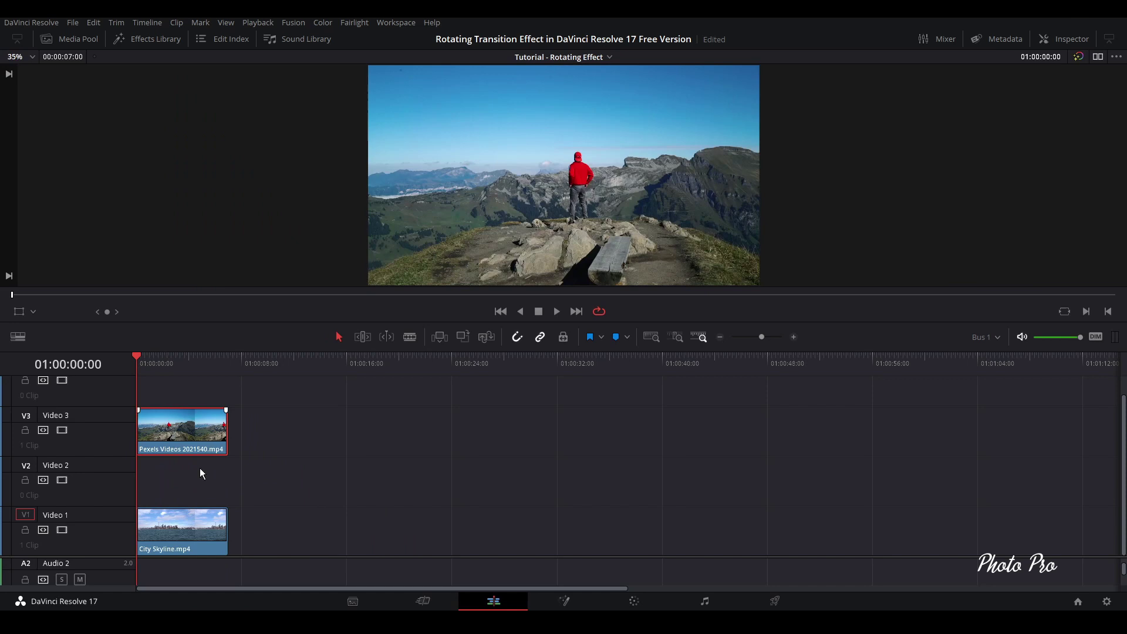
pyautogui.click(205, 544)
pyautogui.moveTo(171, 533); pyautogui.dragTo(176, 490)
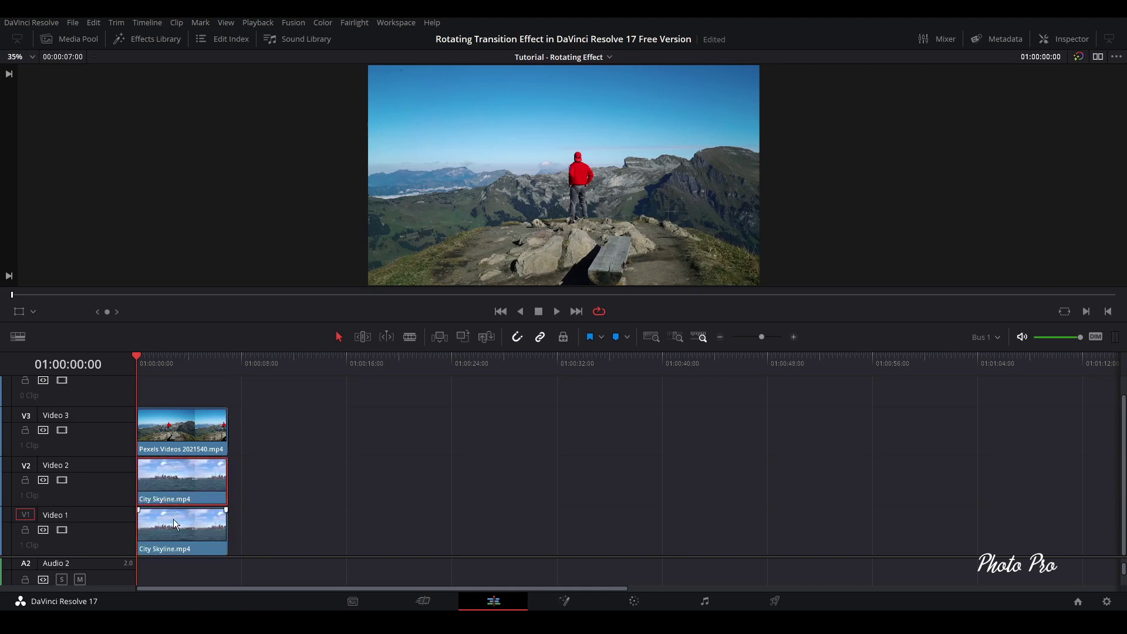
pyautogui.click(286, 468)
pyautogui.moveTo(263, 421); pyautogui.dragTo(160, 541)
# - Combine the three selected clips into Fusion Clip 8 and open it on the Fusion page
pyautogui.rightClick(196, 532)
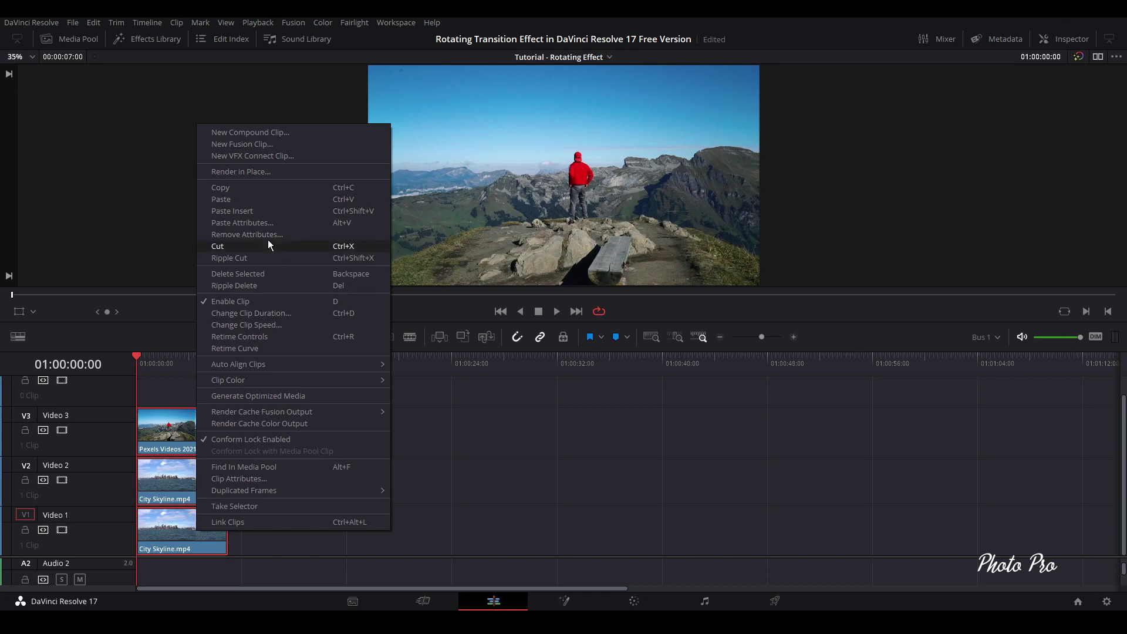
pyautogui.click(234, 144)
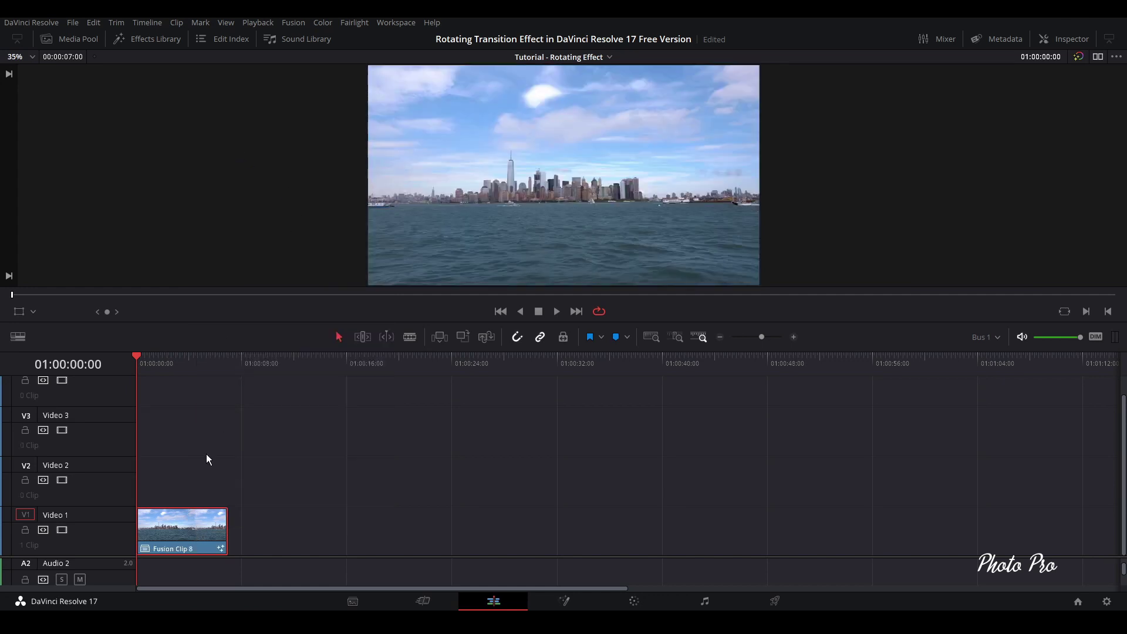
pyautogui.click(180, 357)
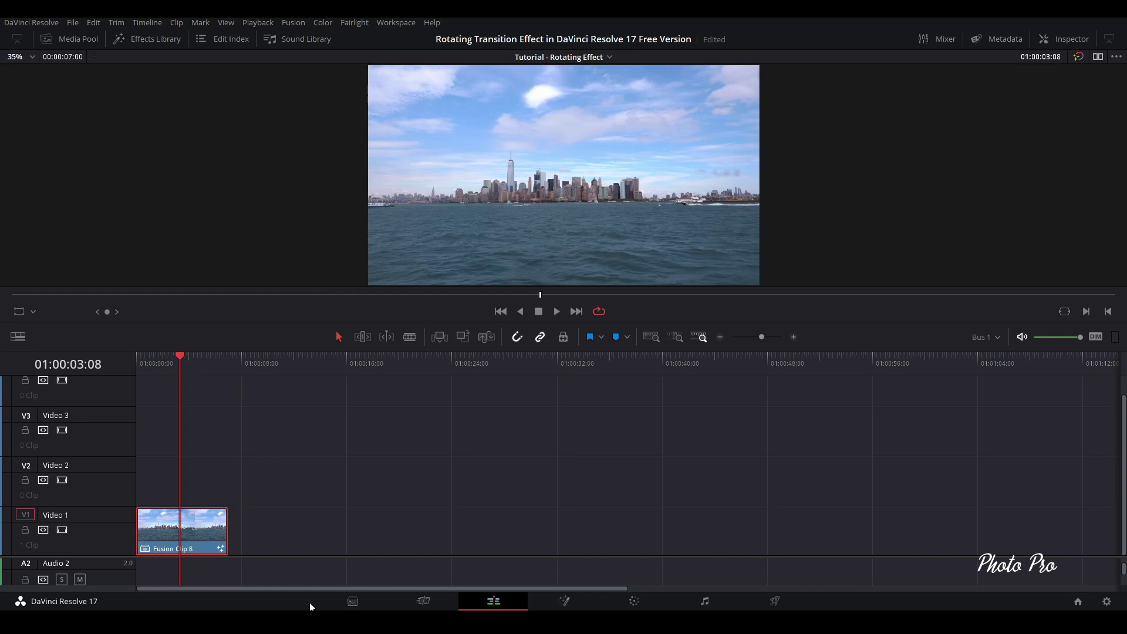
pyautogui.click(564, 601)
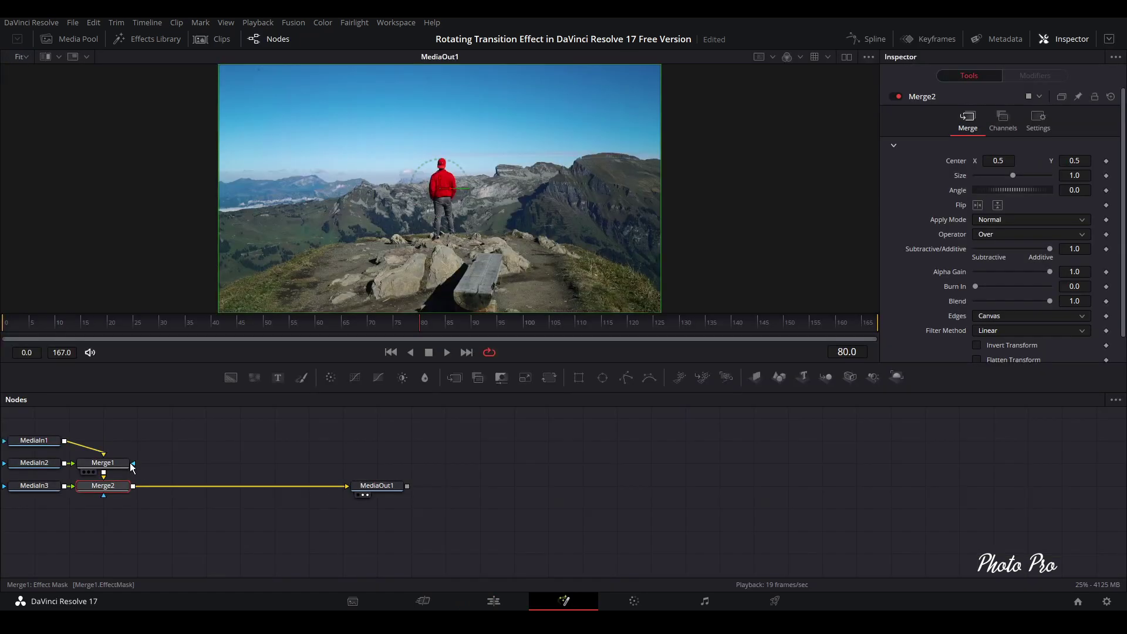
# - Spread the nodes out, placing MediaIn1, MediaIn2 and MediaIn3 in a column left of the merges
pyautogui.moveTo(44, 422)
pyautogui.mouseDown()
pyautogui.moveTo(90, 508)
pyautogui.moveTo(400, 527)
pyautogui.mouseUp()
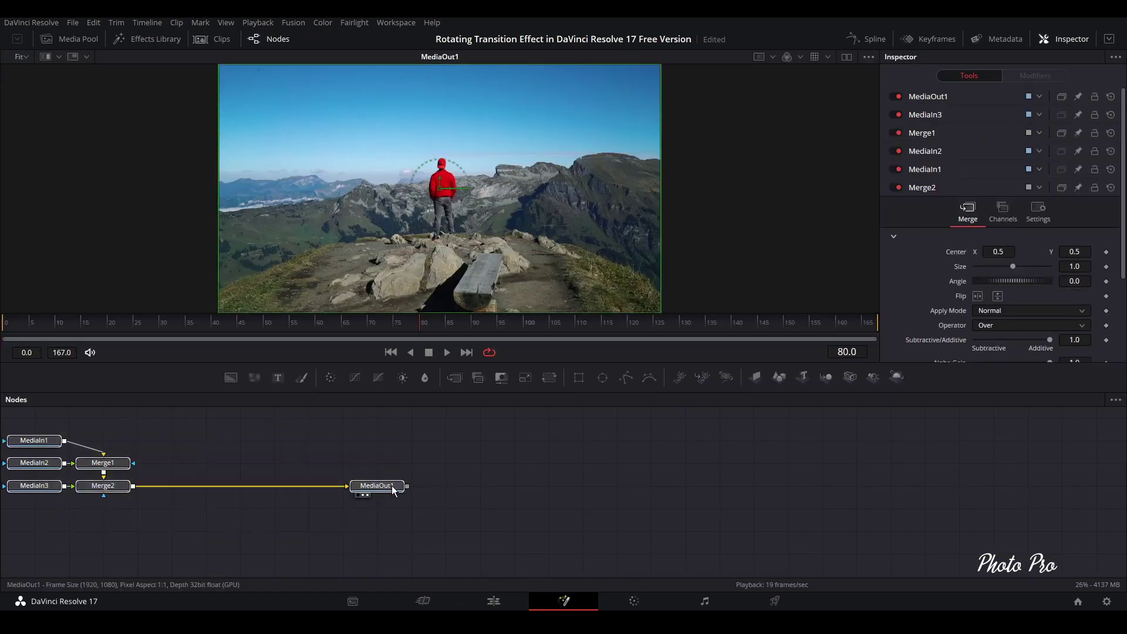
pyautogui.moveTo(377, 485); pyautogui.dragTo(738, 538)
pyautogui.moveTo(382, 493); pyautogui.dragTo(332, 448)
pyautogui.moveTo(387, 521); pyautogui.dragTo(327, 516)
pyautogui.moveTo(371, 551); pyautogui.dragTo(315, 571)
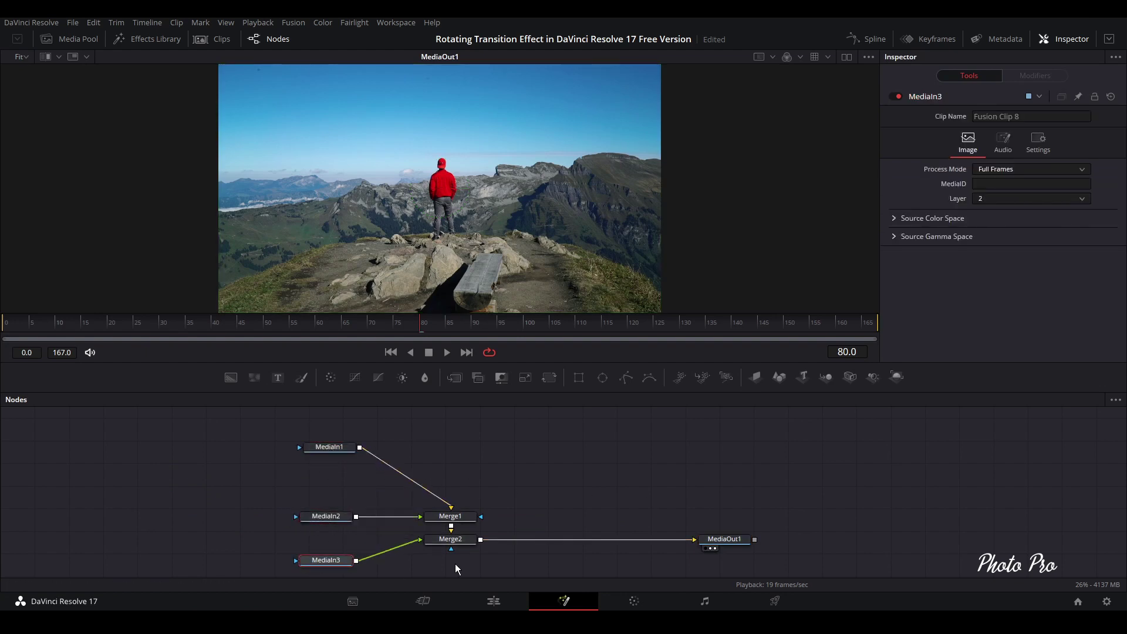
pyautogui.moveTo(462, 554); pyautogui.dragTo(468, 572)
pyautogui.moveTo(458, 520); pyautogui.dragTo(469, 521)
pyautogui.moveTo(335, 446); pyautogui.dragTo(335, 439)
# - Disconnect MediaIn1 and MediaIn2 from Merge1 and Merge1 from Merge2, then line up the inputs
pyautogui.moveTo(458, 503); pyautogui.dragTo(429, 463)
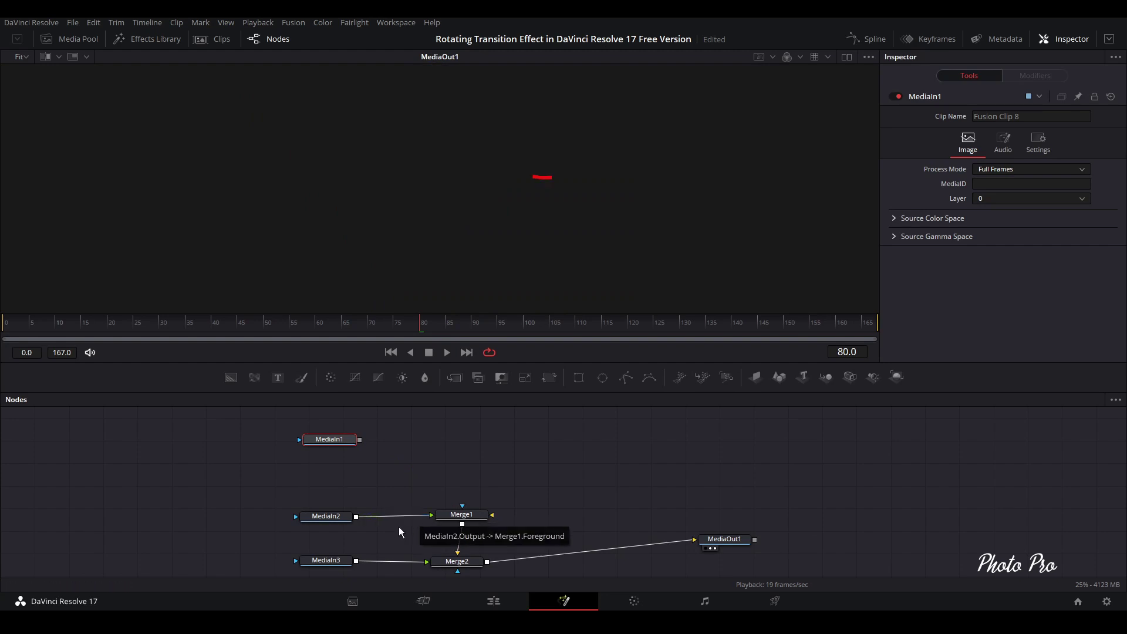
pyautogui.moveTo(409, 515); pyautogui.dragTo(340, 562)
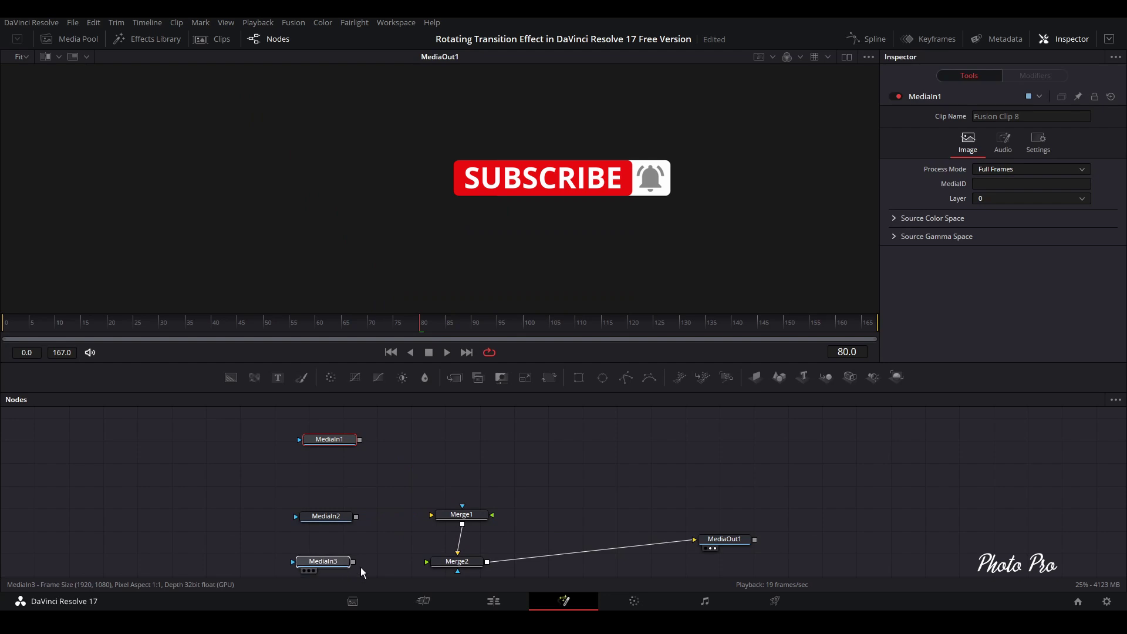
pyautogui.moveTo(466, 568); pyautogui.dragTo(469, 512)
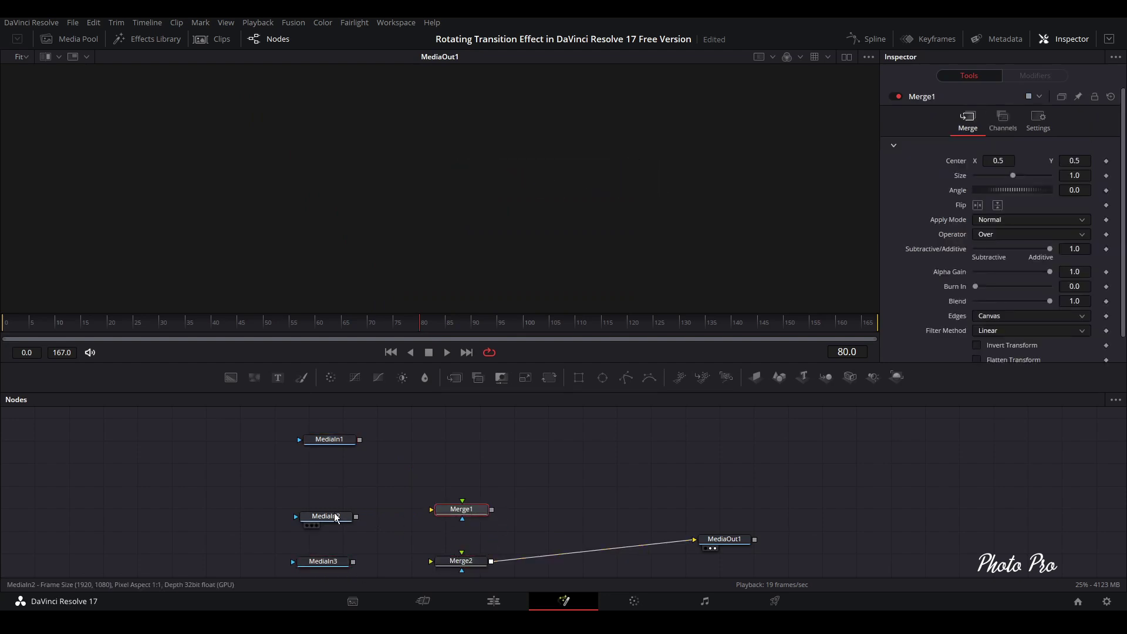
pyautogui.moveTo(340, 517); pyautogui.dragTo(337, 510)
pyautogui.moveTo(331, 564); pyautogui.dragTo(330, 562)
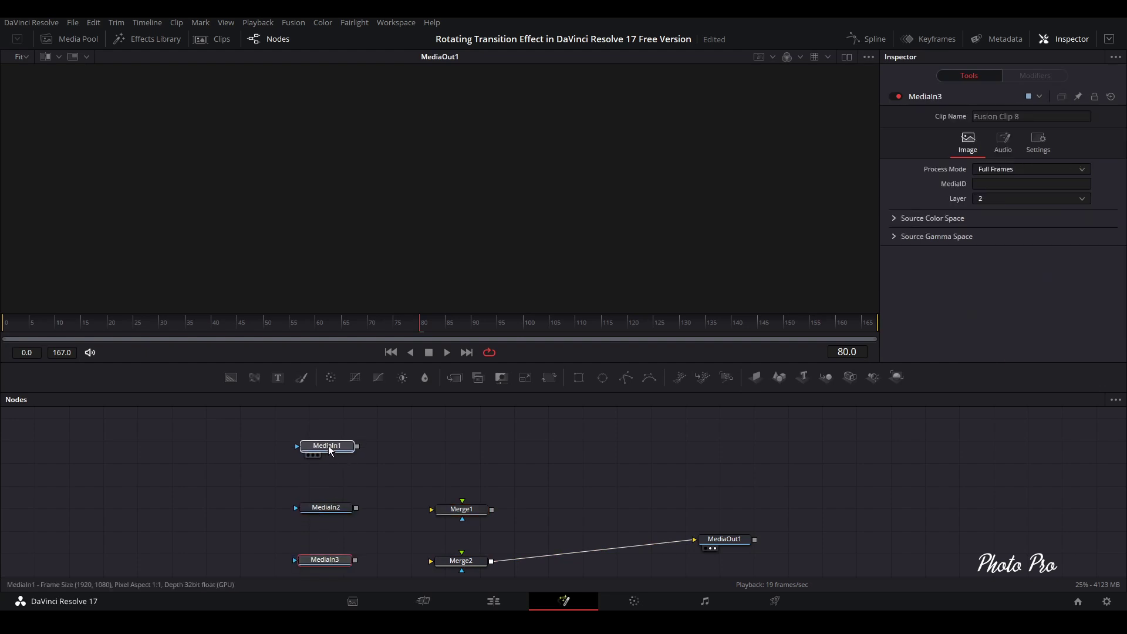
pyautogui.moveTo(330, 440); pyautogui.dragTo(331, 444)
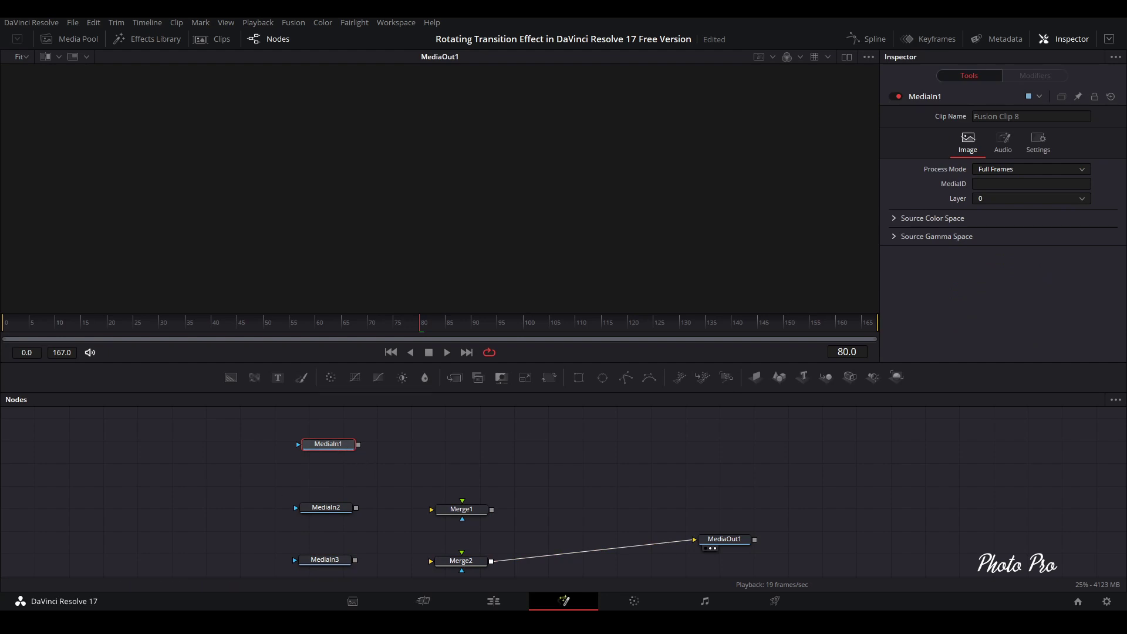
# - Rename the MediaIn1 node to Mask
pyautogui.press('F2')
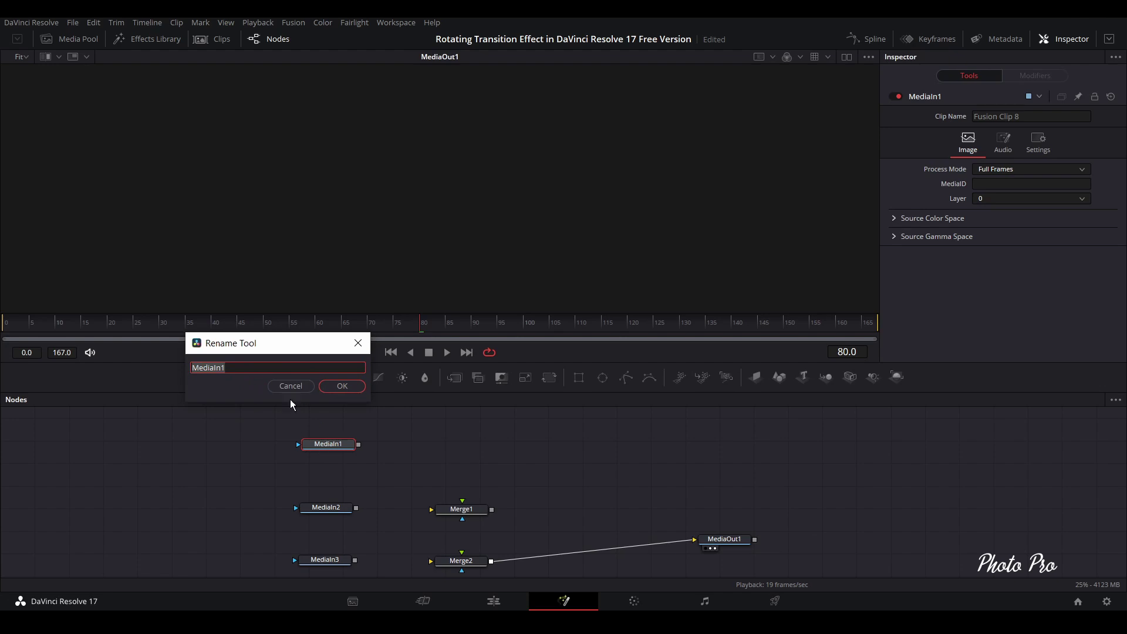
pyautogui.click(287, 386)
pyautogui.rightClick(325, 446)
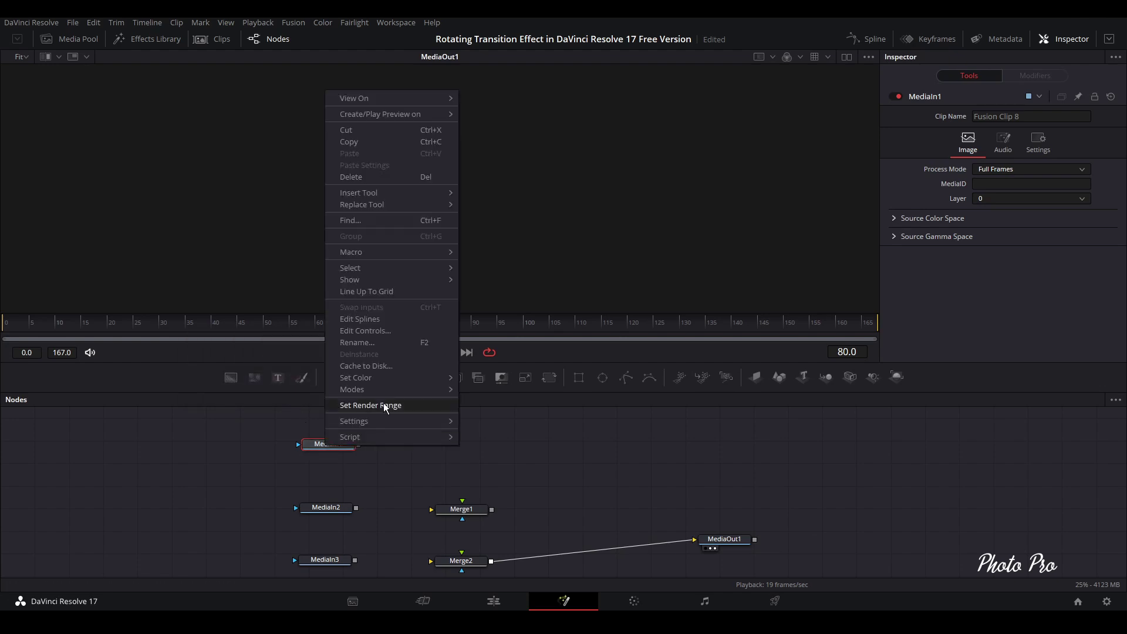
pyautogui.press('Escape')
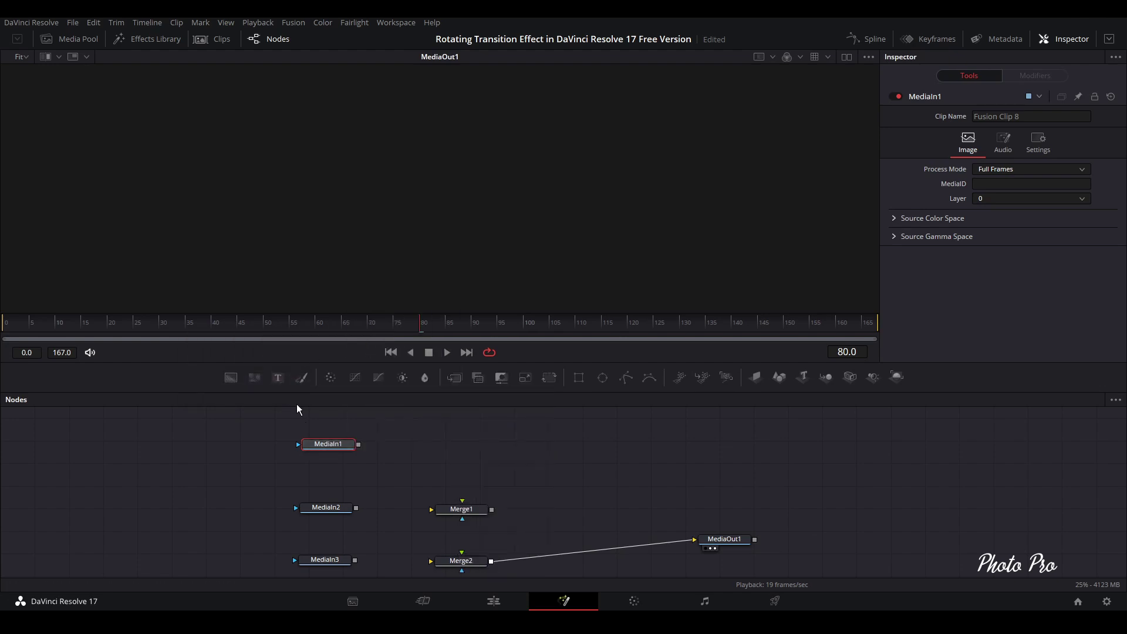
pyautogui.press('F2')
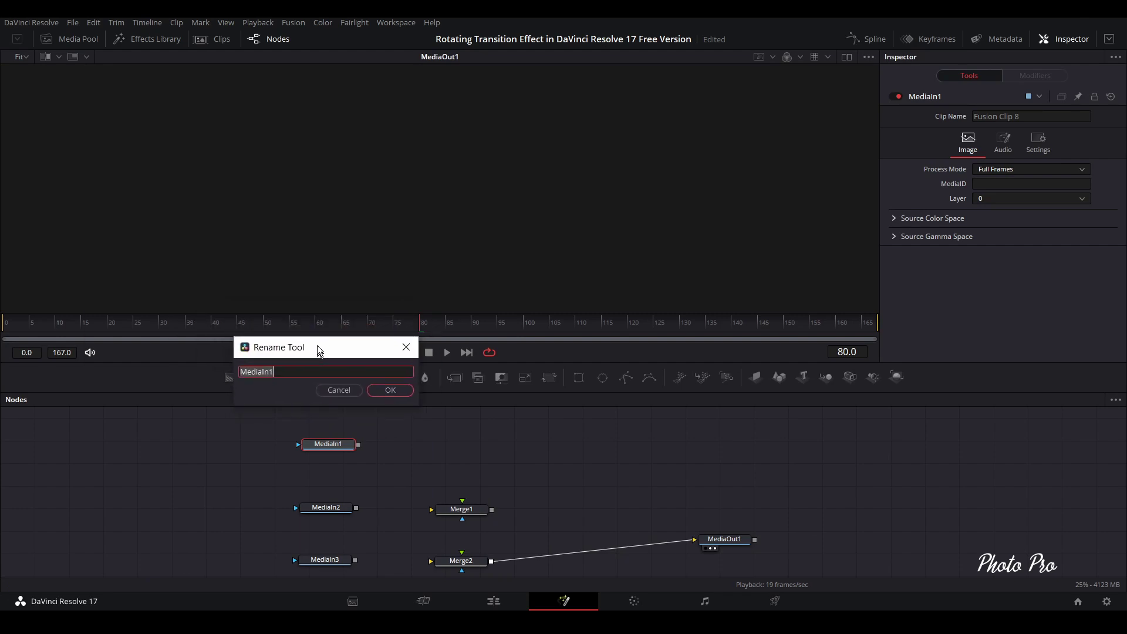
pyautogui.moveTo(316, 345); pyautogui.dragTo(311, 335)
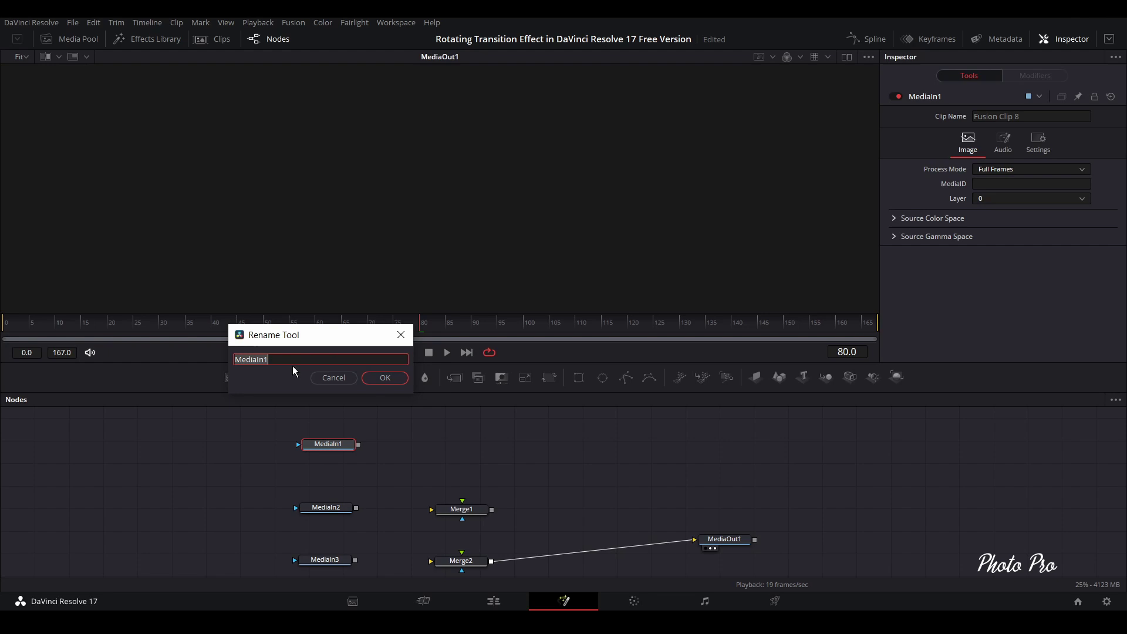
pyautogui.write('Mask')
pyautogui.press('Return')
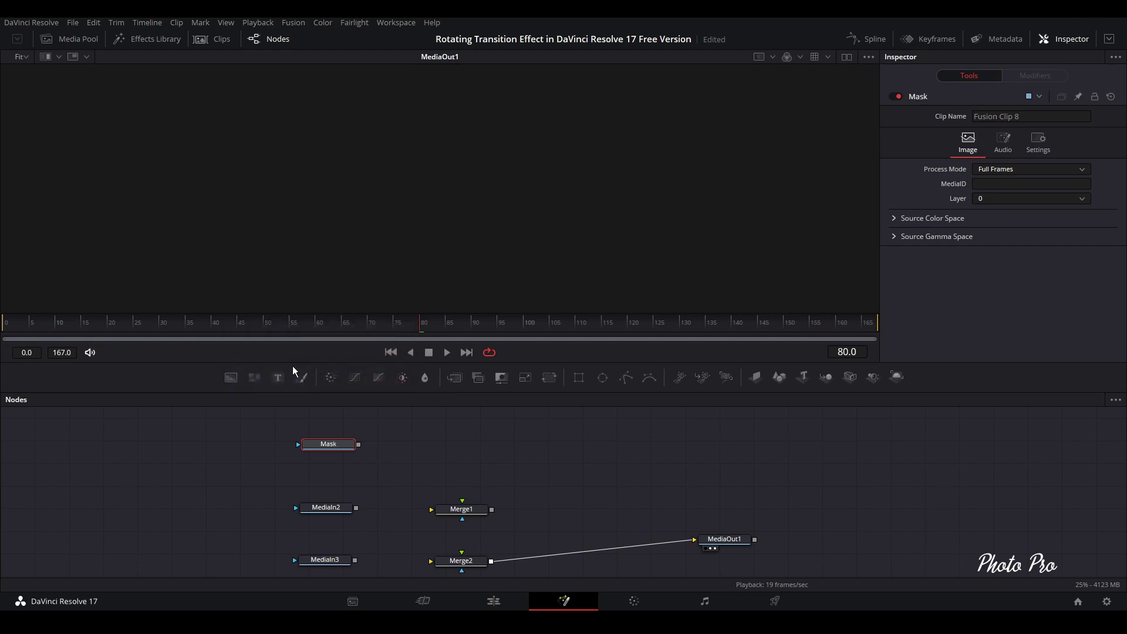
# - Rename the MediaIn2 node to Greatview, leaving MediaIn3 as it is
pyautogui.click(338, 508)
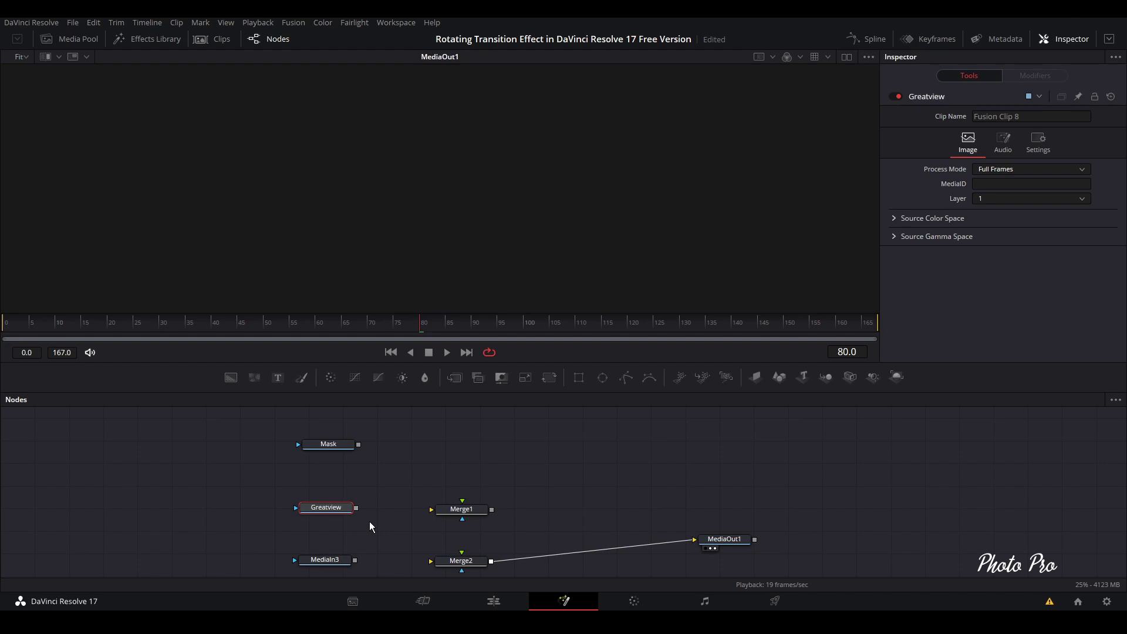
pyautogui.click(326, 559)
pyautogui.scroll(-1, 327, 563)
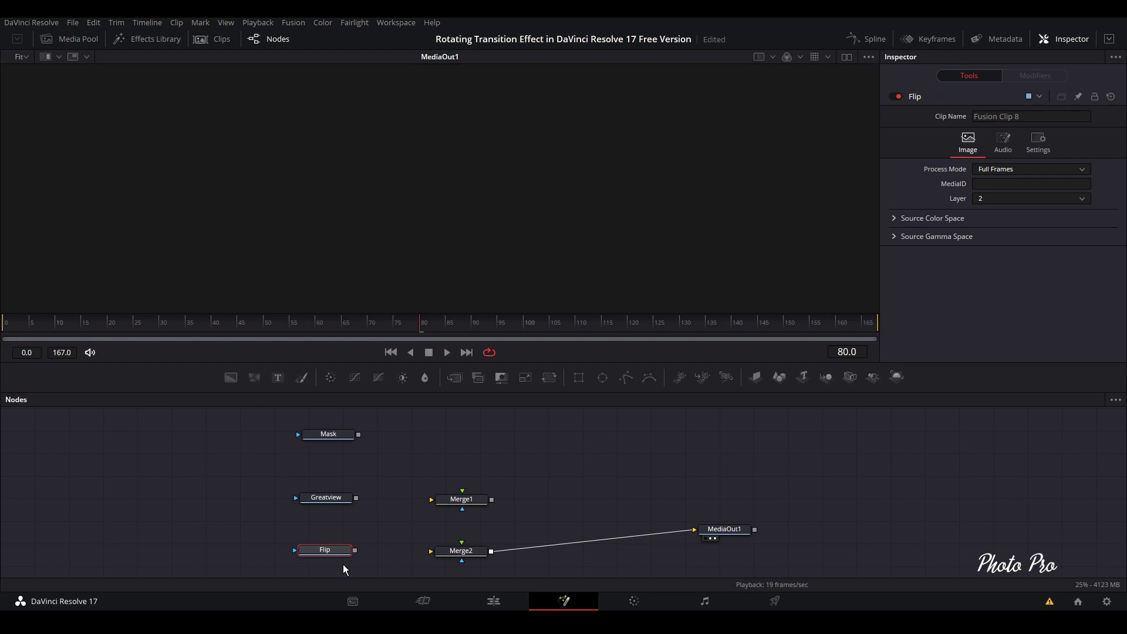
# - Link Greatview to Merge1's background, Flip to Merge2's background, and Merge1 into Merge2's foreground
pyautogui.moveTo(338, 550); pyautogui.dragTo(333, 550)
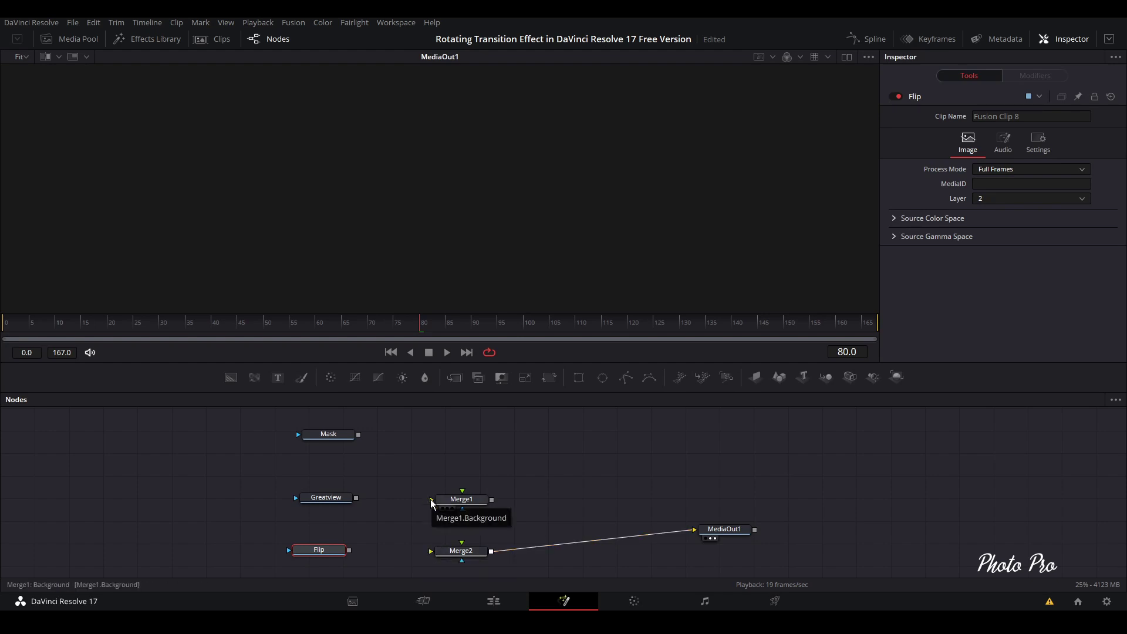
pyautogui.moveTo(356, 497); pyautogui.dragTo(431, 500)
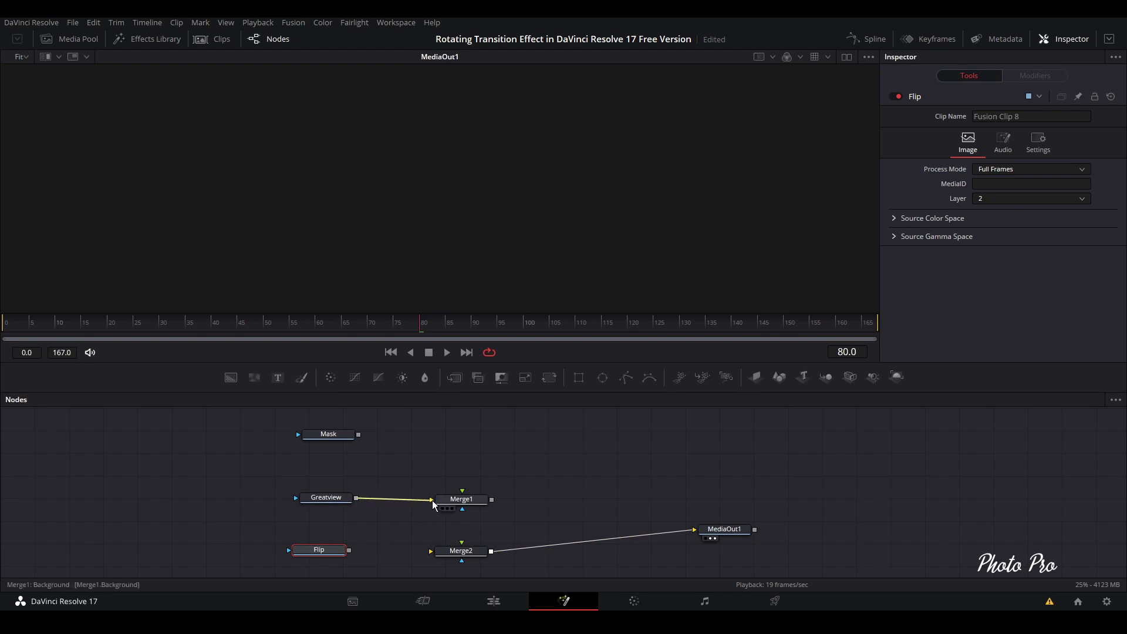
pyautogui.moveTo(350, 550); pyautogui.dragTo(431, 551)
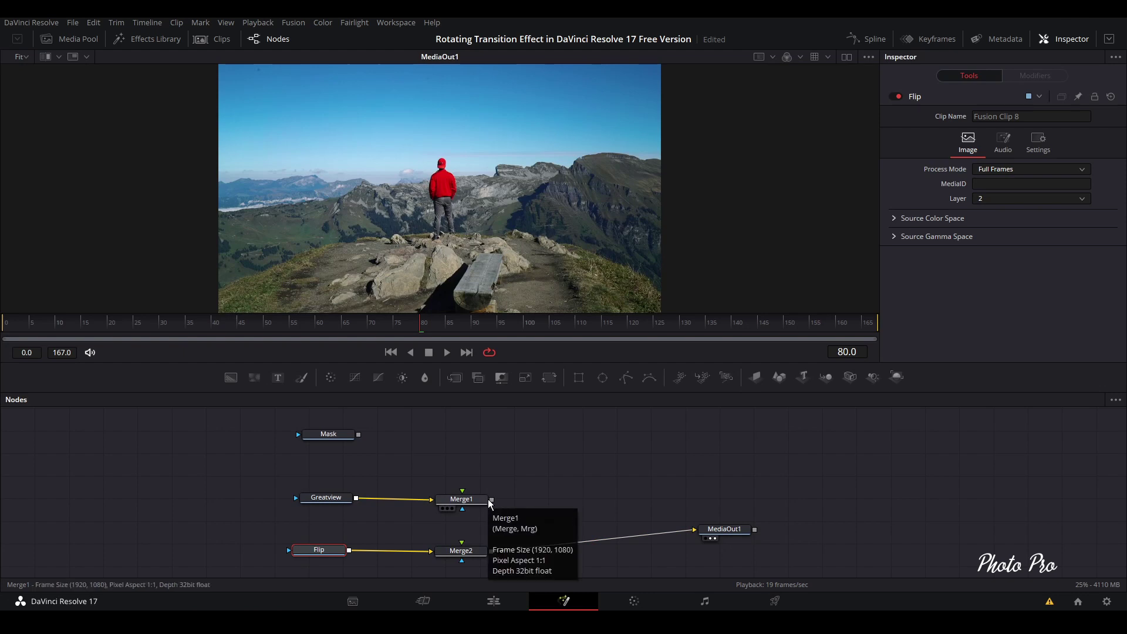
pyautogui.moveTo(492, 500)
pyautogui.mouseDown()
pyautogui.moveTo(465, 551)
pyautogui.moveTo(478, 512)
pyautogui.mouseUp()
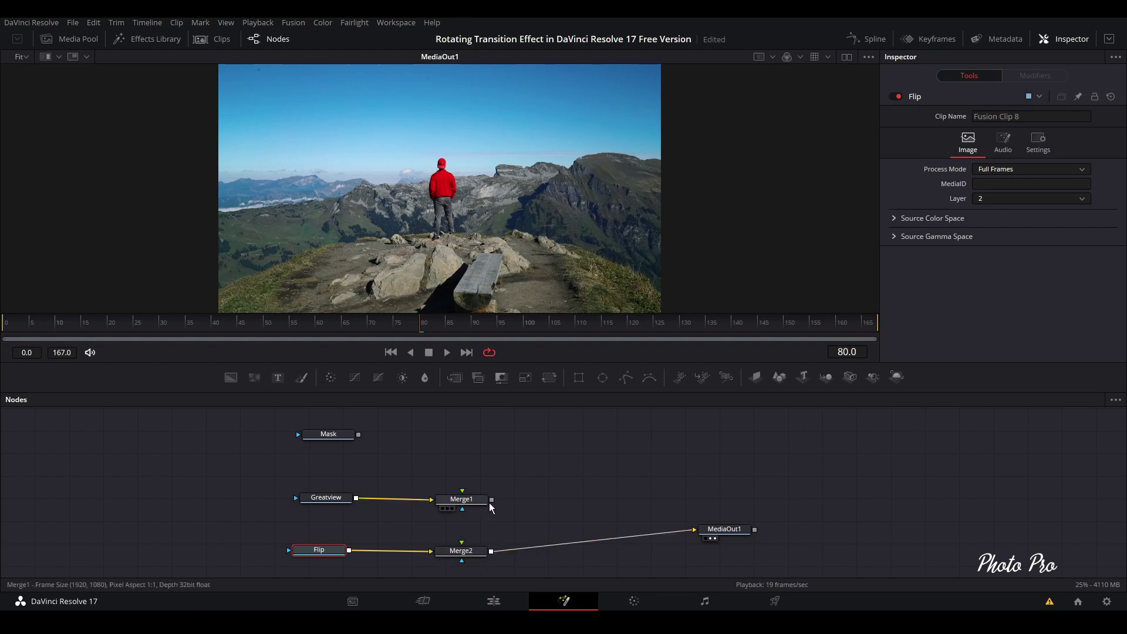
pyautogui.moveTo(492, 500); pyautogui.dragTo(462, 542)
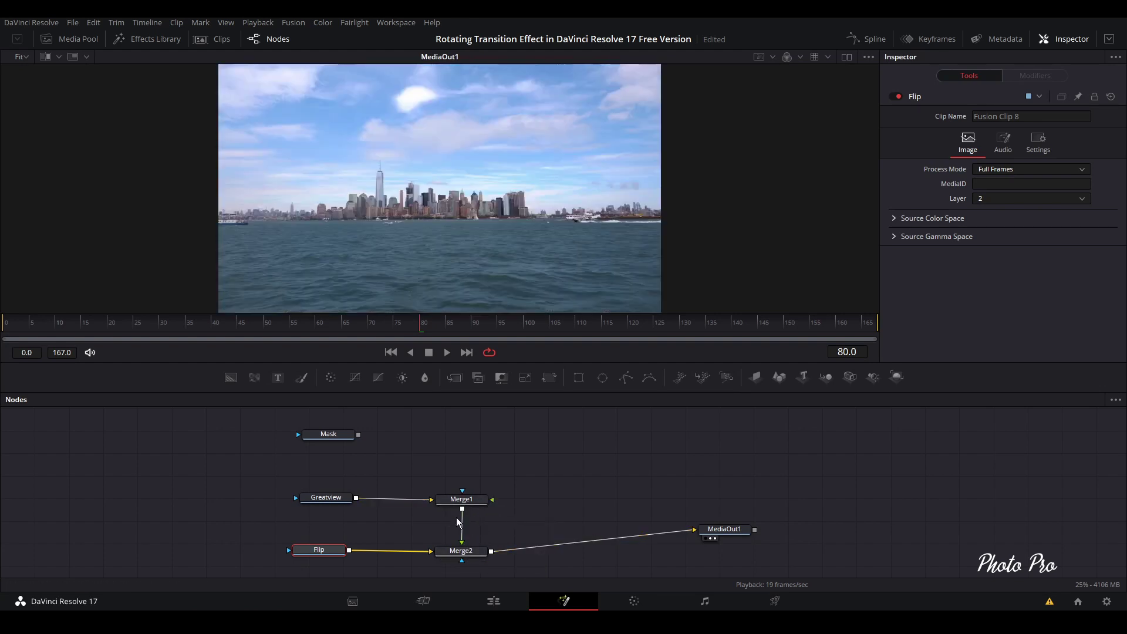
pyautogui.click(465, 500)
pyautogui.moveTo(258, 463); pyautogui.dragTo(244, 553)
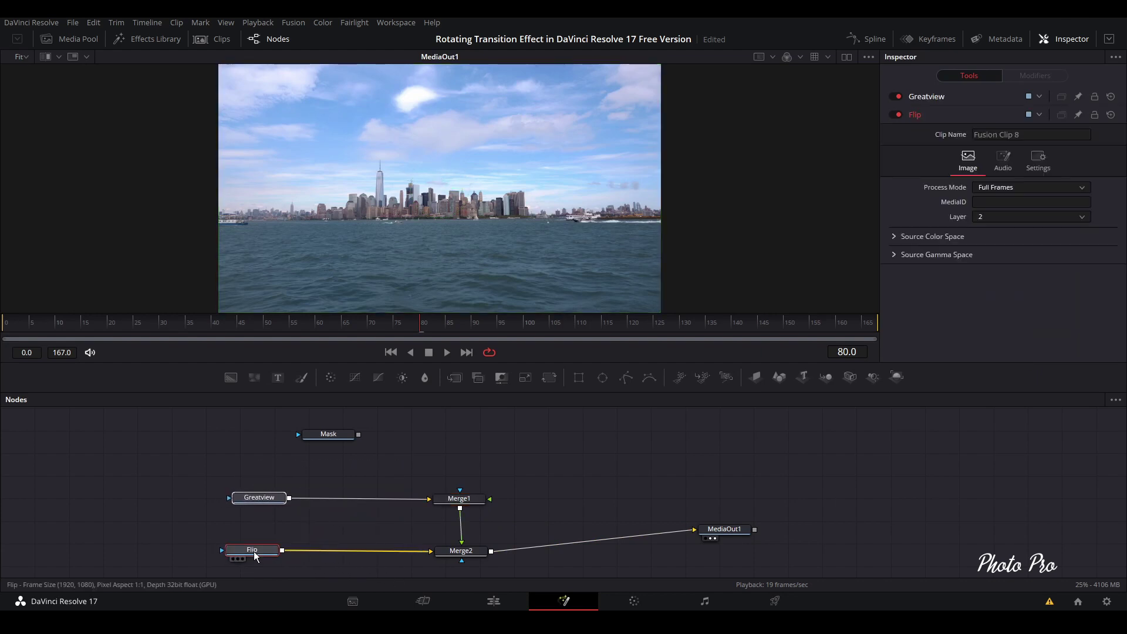
# - Drop a Transform node onto the link between Greatview and Merge1
pyautogui.click(261, 497)
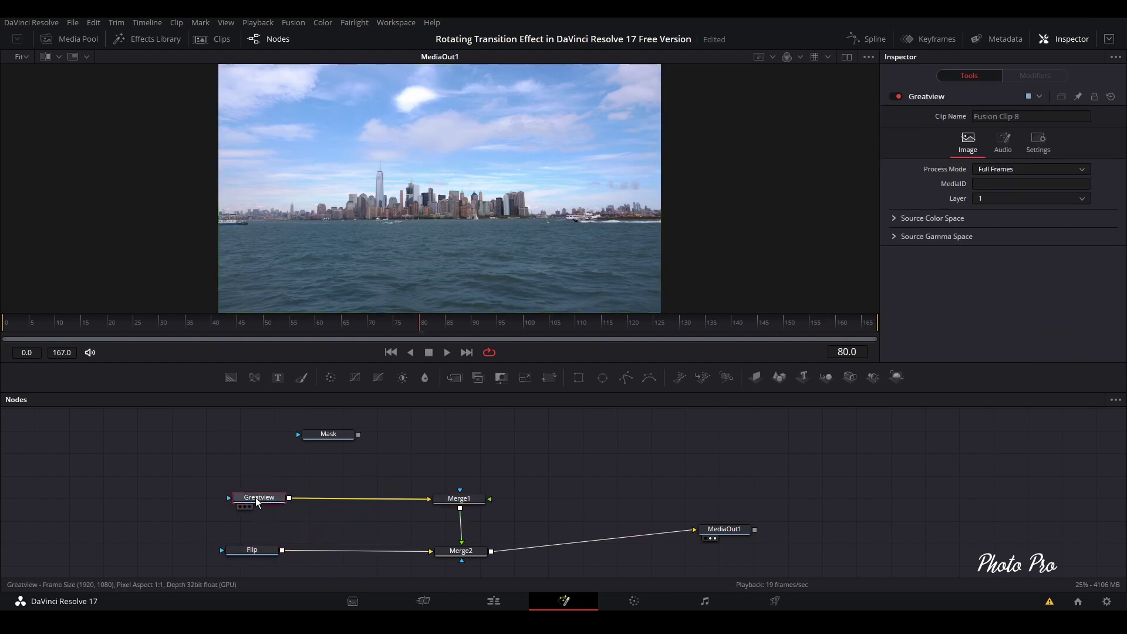
pyautogui.moveTo(552, 379); pyautogui.dragTo(352, 502)
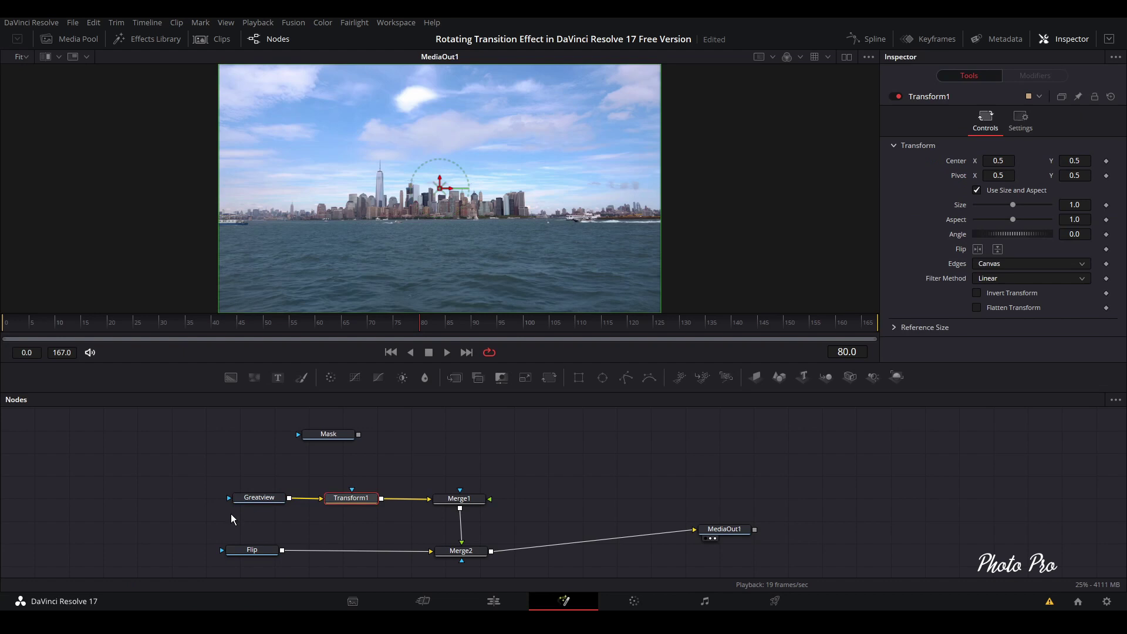
# - Add Transform2 after Flip using the 'tran' tool search, feeding into Merge2
pyautogui.click(464, 503)
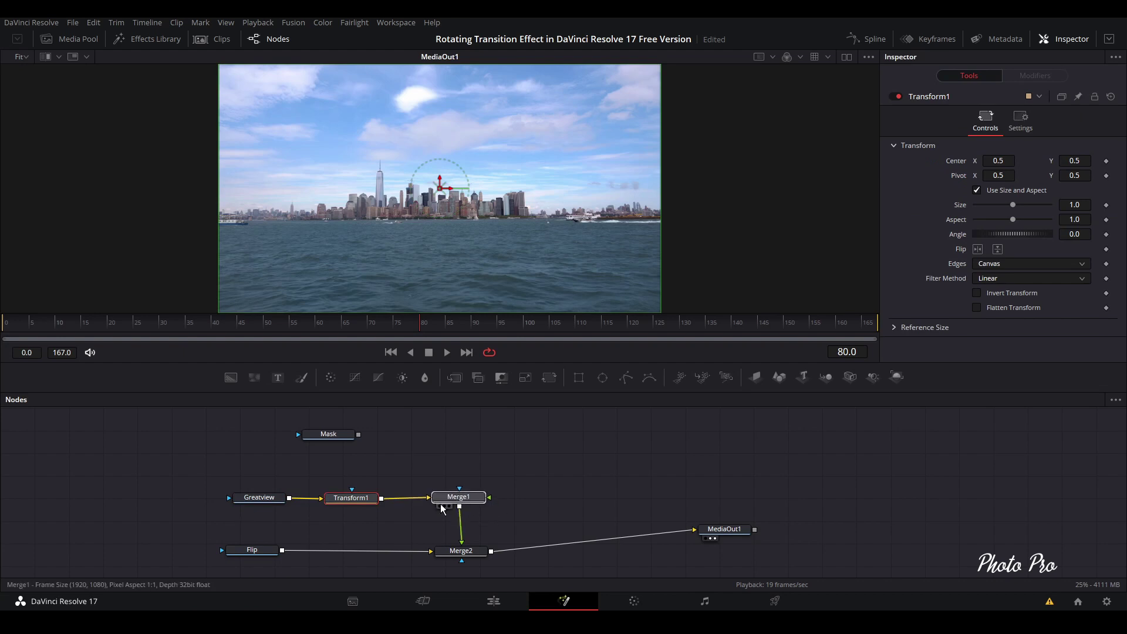
pyautogui.click(264, 552)
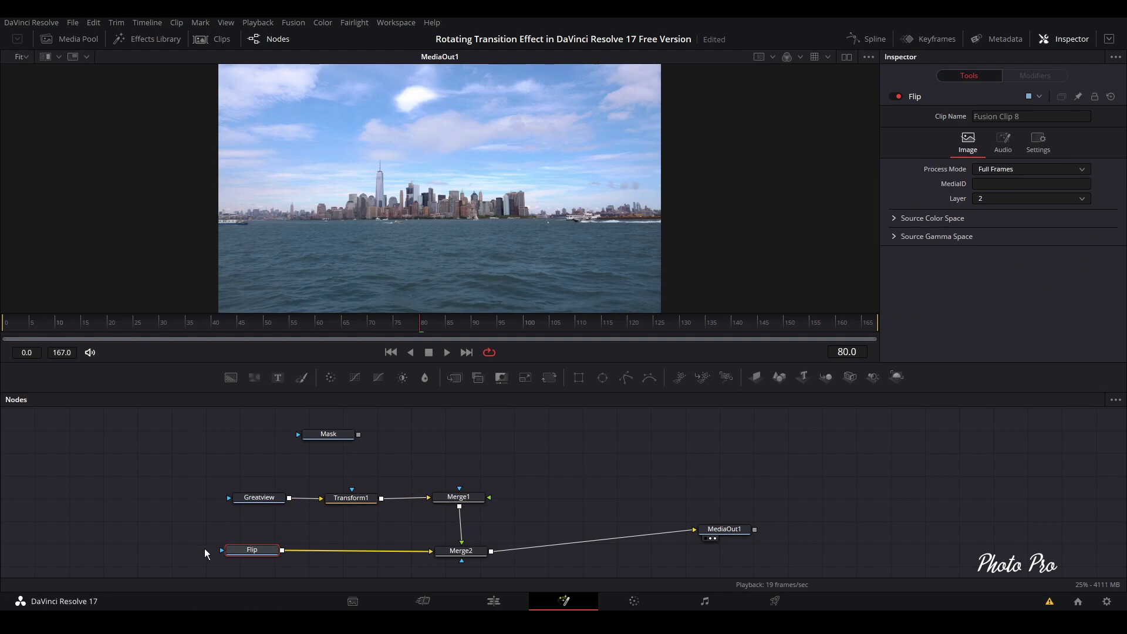
pyautogui.hotkey('shift', 'space')
pyautogui.write('trans')
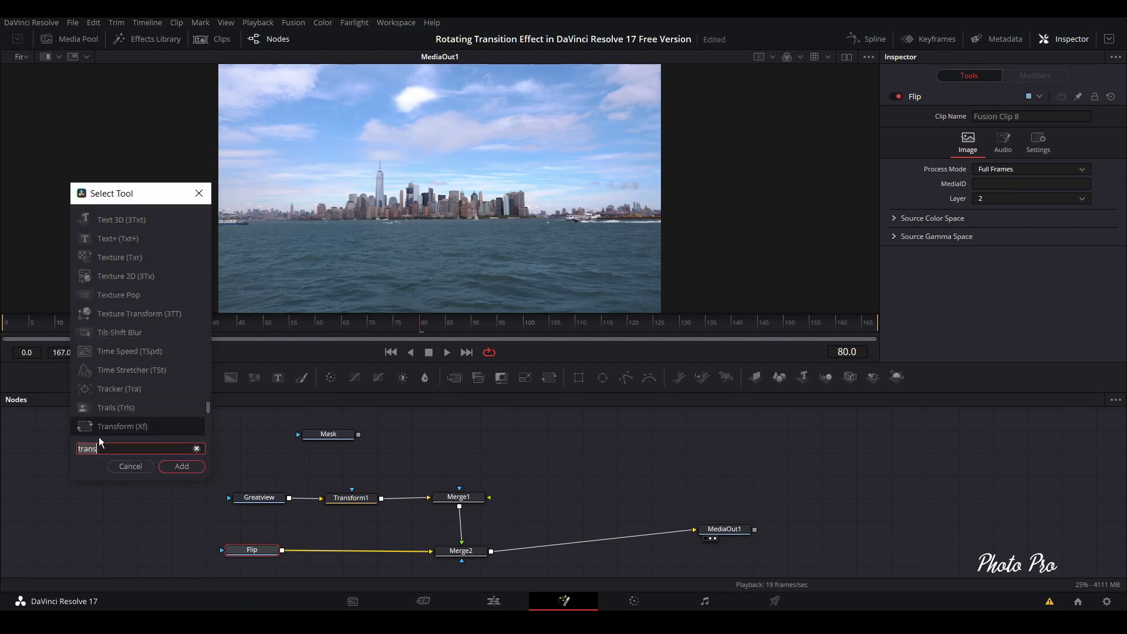
pyautogui.press('BackSpace')
pyautogui.press('BackSpace')
pyautogui.press('BackSpace')
pyautogui.press('BackSpace')
pyautogui.press('BackSpace')
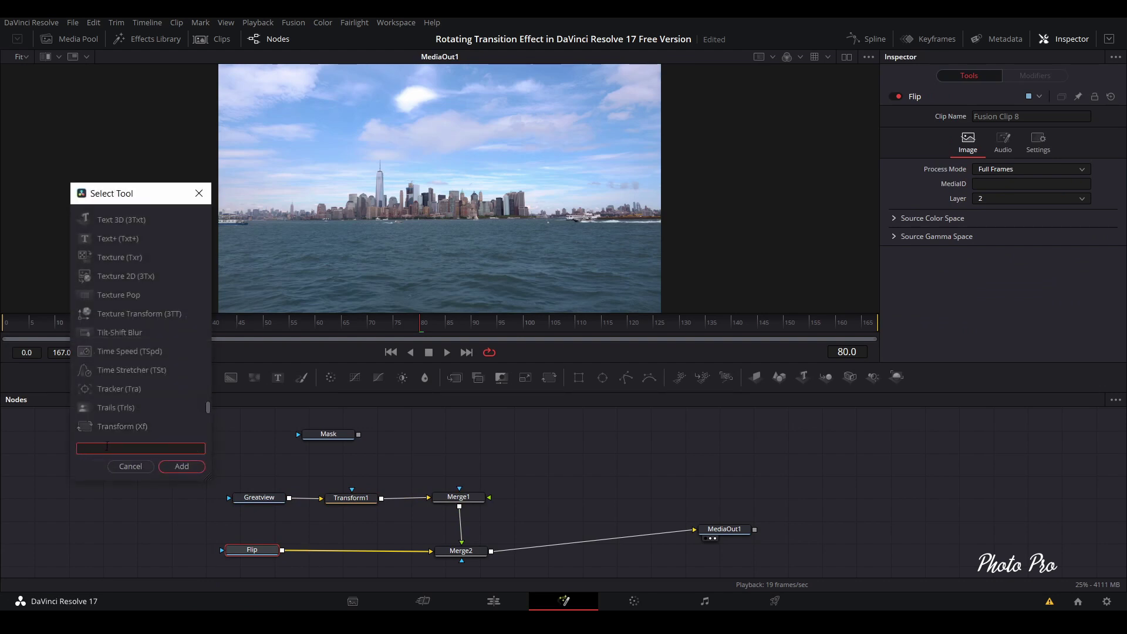
pyautogui.write('trans')
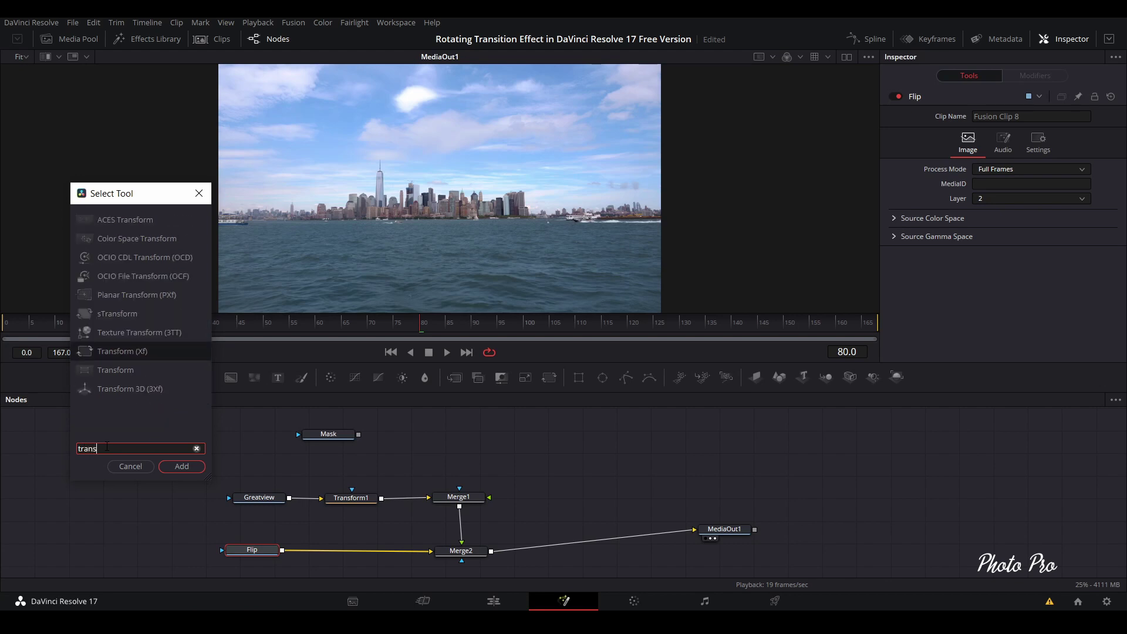
pyautogui.press('Return')
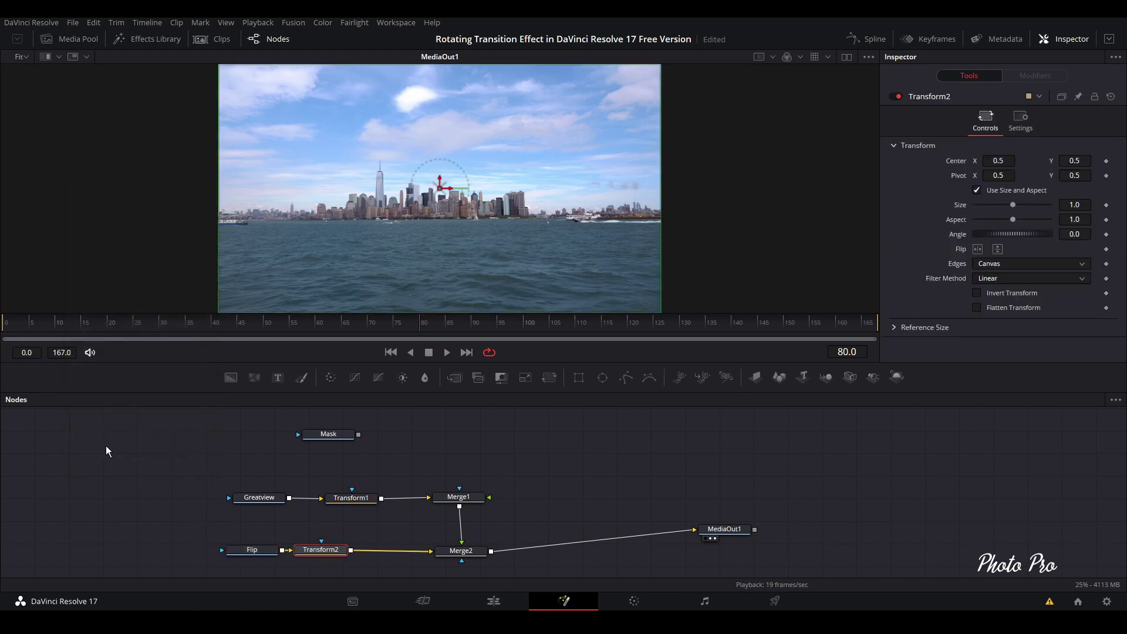
pyautogui.moveTo(341, 555); pyautogui.dragTo(357, 552)
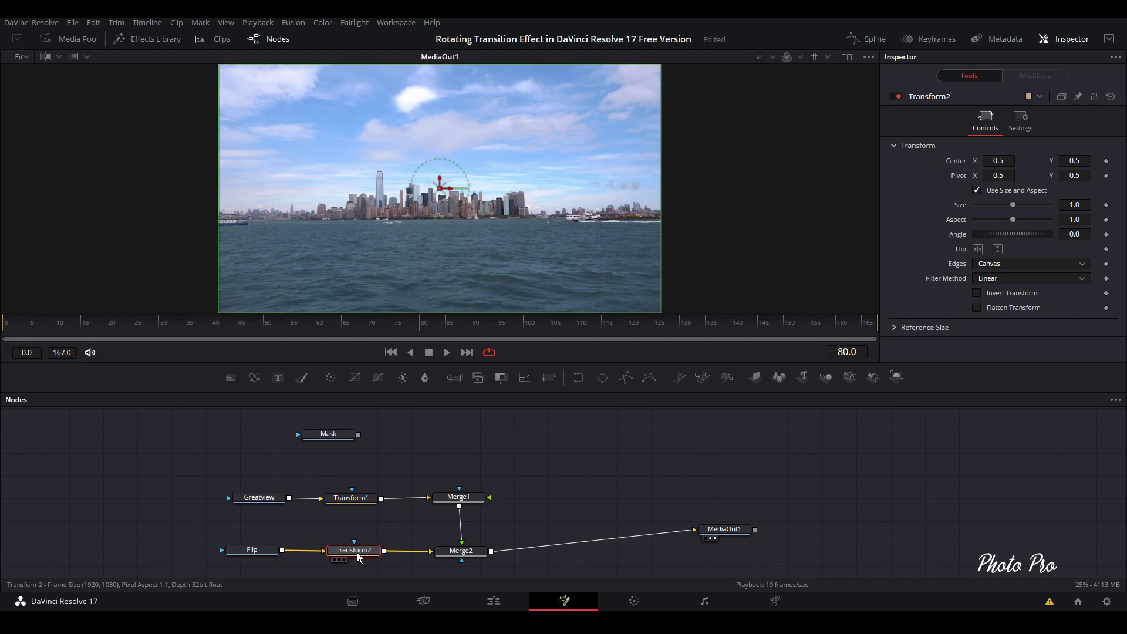
# - Set Transform1's Size to 0.5 to halve the skyline clip
pyautogui.click(351, 504)
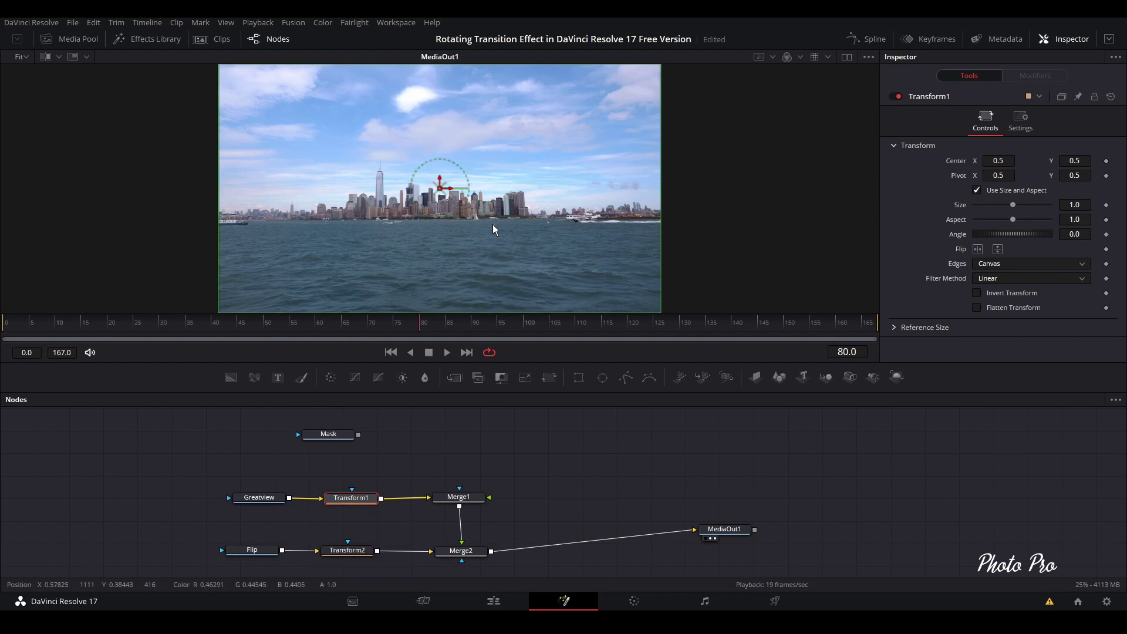
pyautogui.click(1078, 204)
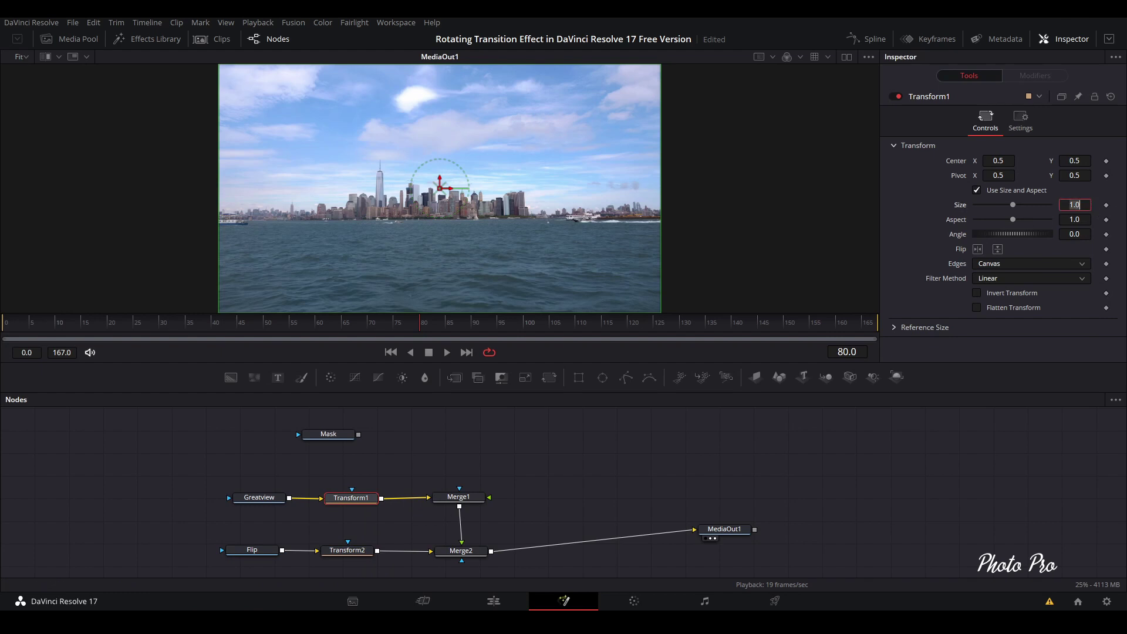
pyautogui.press('BackSpace')
pyautogui.press('Tab')
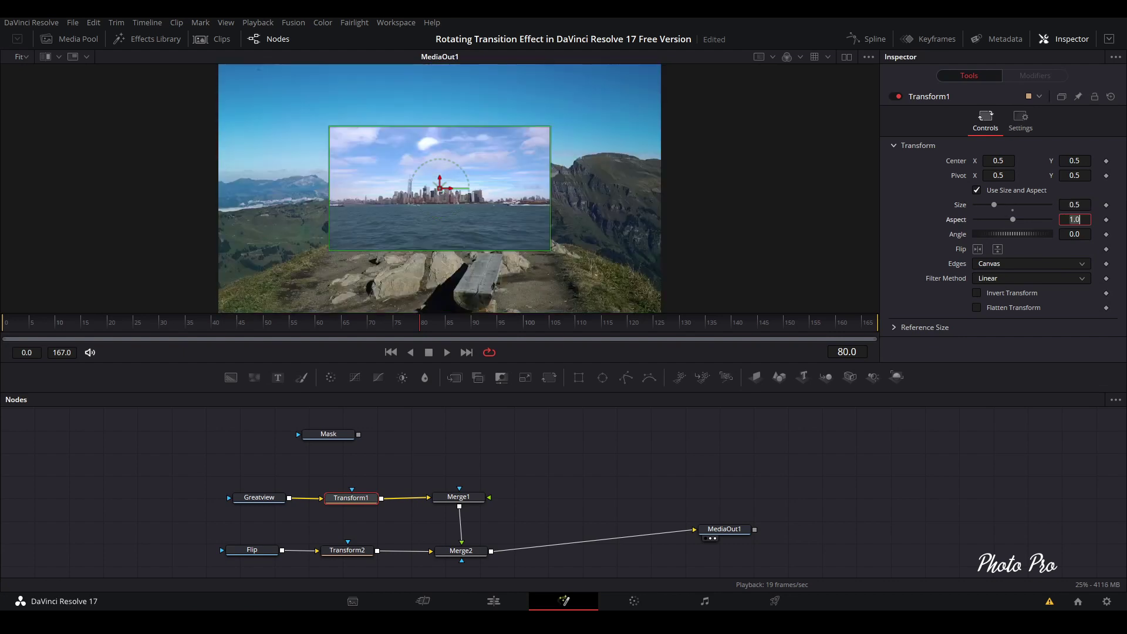
# - Set Transform1's Center Y to 0.25 to lower the skyline inset
pyautogui.click(441, 199)
pyautogui.moveTo(441, 199)
pyautogui.mouseDown()
pyautogui.moveTo(447, 224)
pyautogui.moveTo(445, 215)
pyautogui.mouseUp()
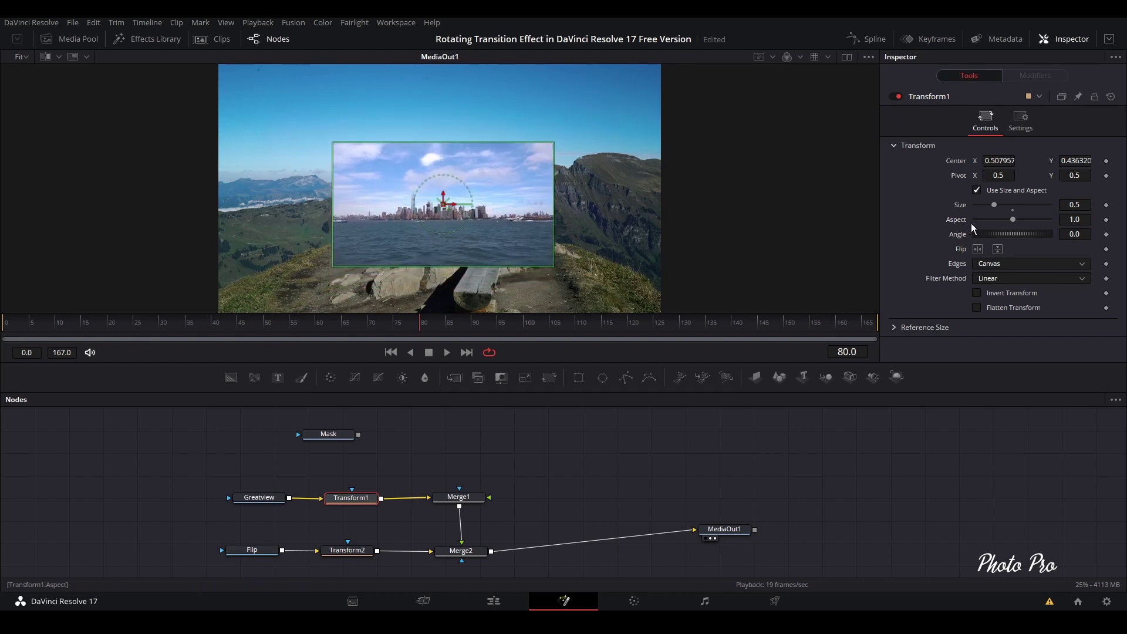
pyautogui.click(1116, 162)
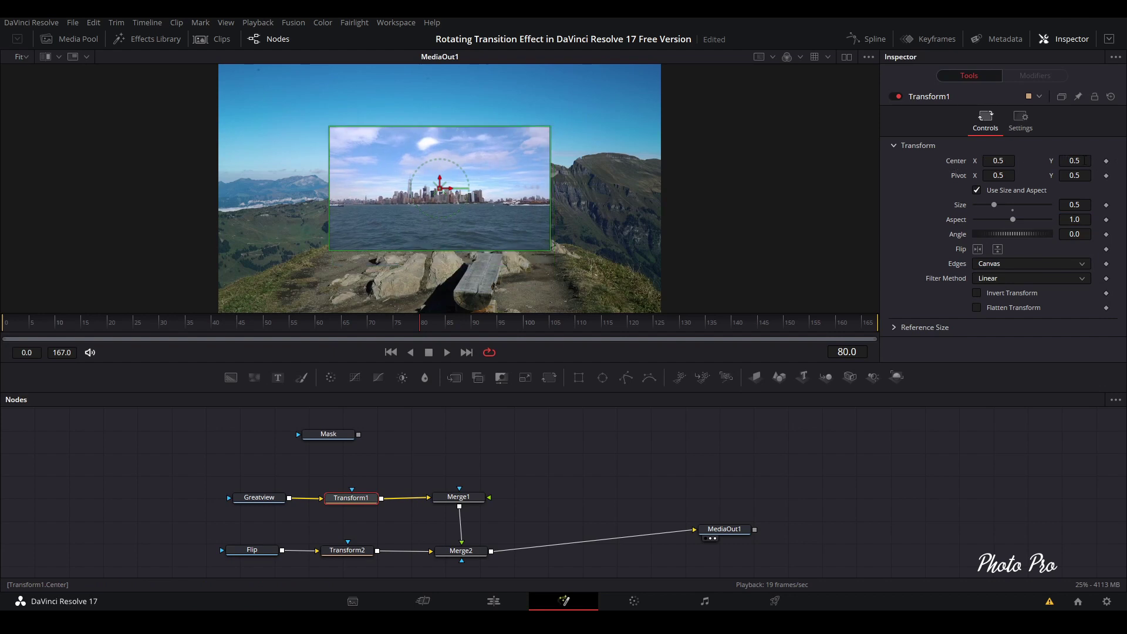
pyautogui.moveTo(1074, 160); pyautogui.dragTo(1036, 160)
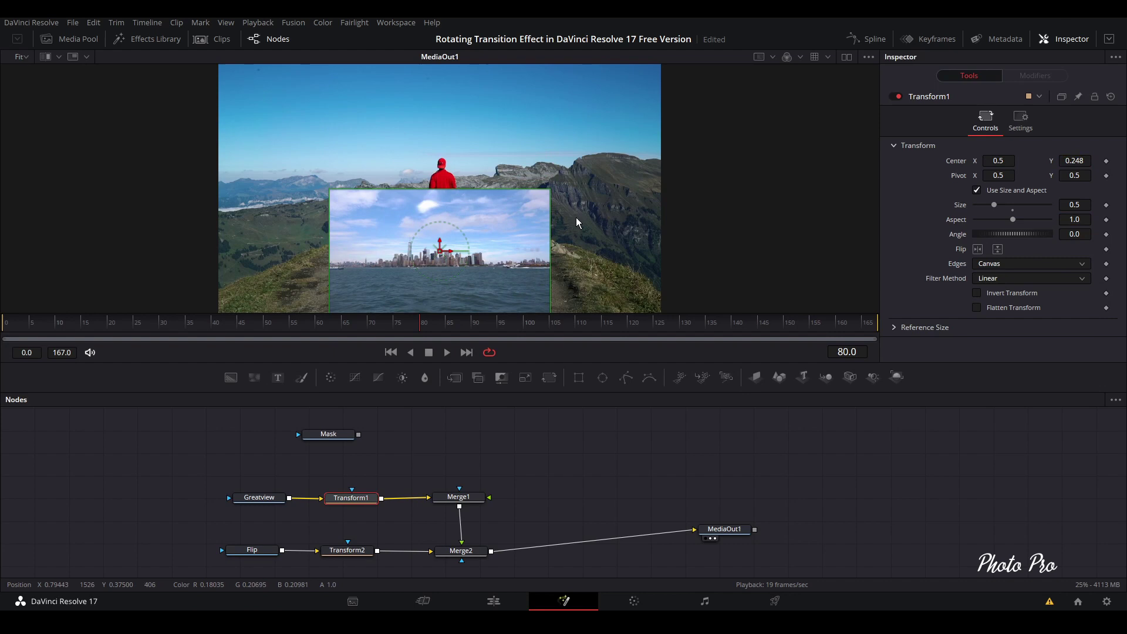
pyautogui.scroll(-2, 575, 217)
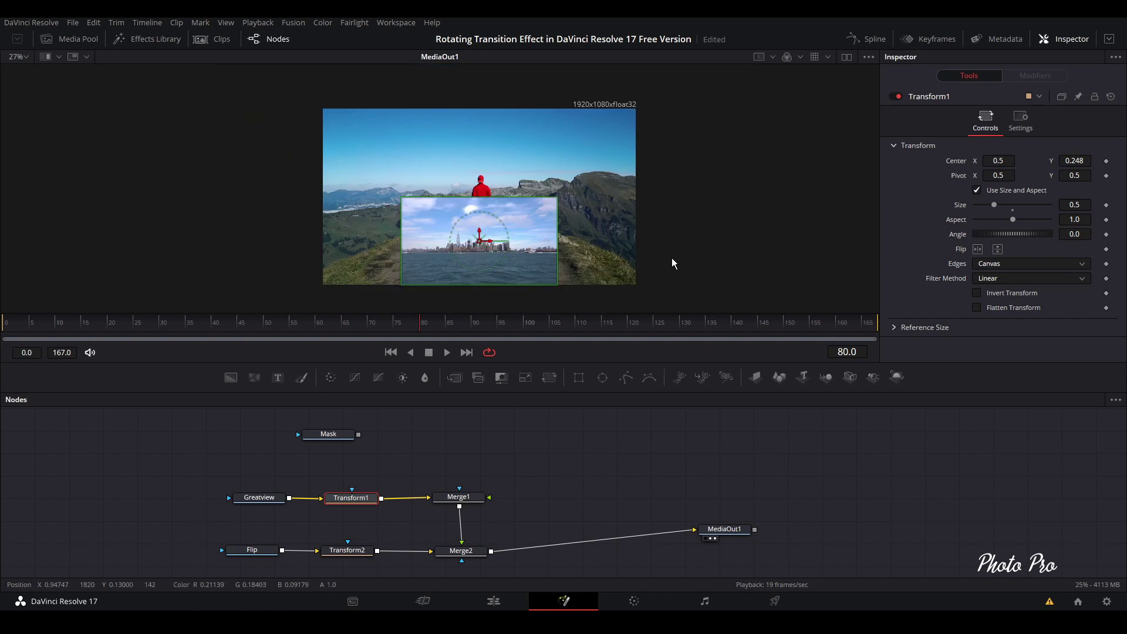
pyautogui.doubleClick(960, 164)
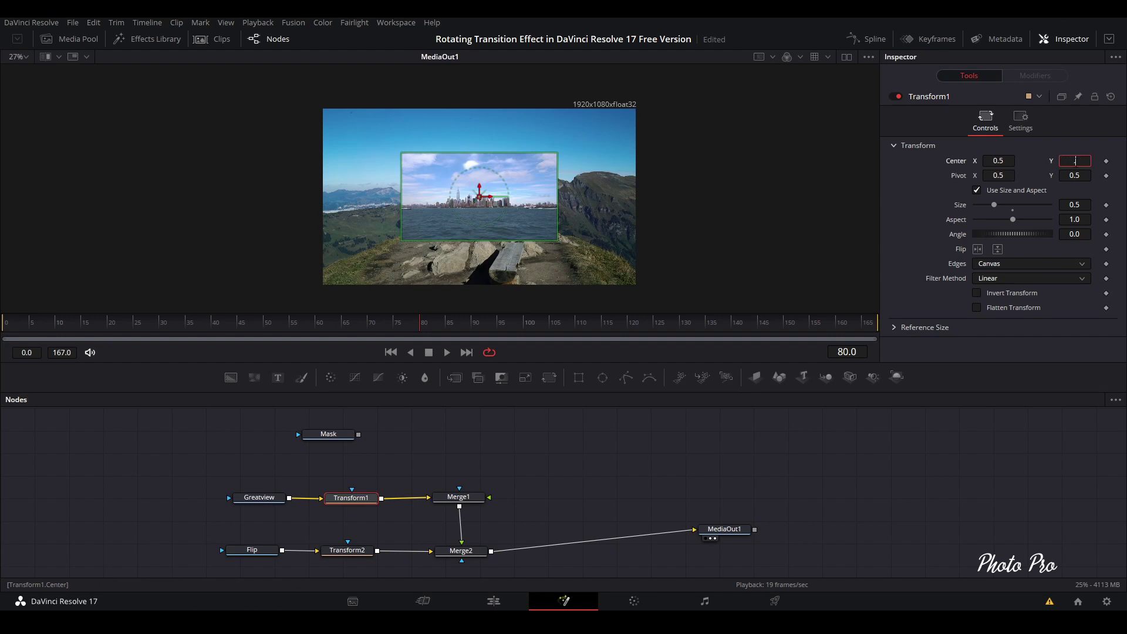
pyautogui.write('5')
pyautogui.press('Tab')
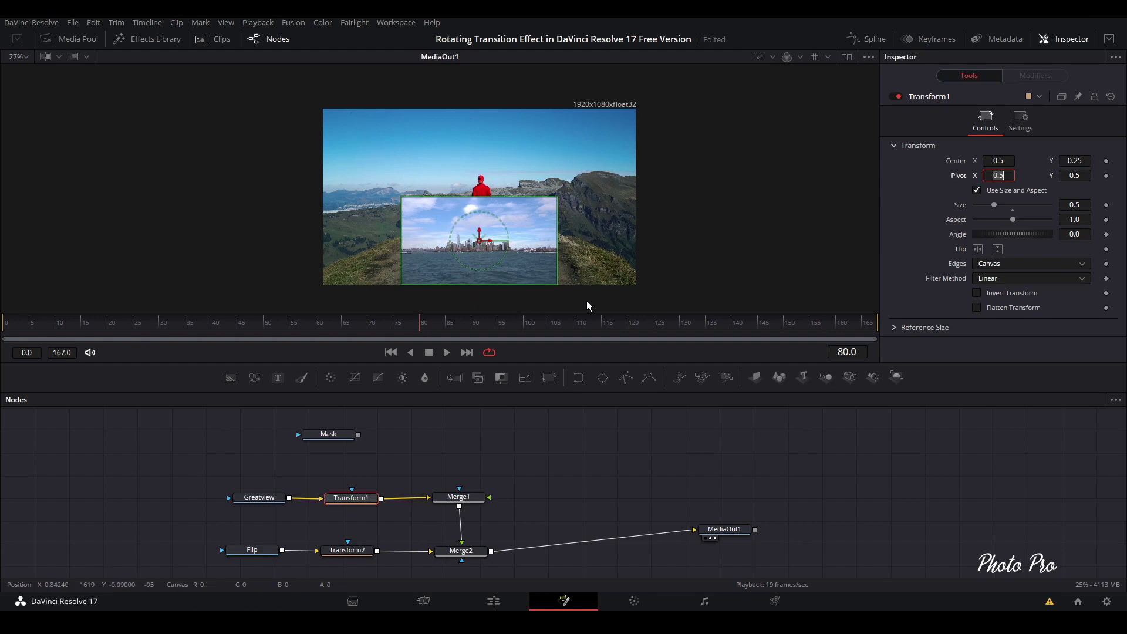
# - Set Transform2's Size to 0.5 to halve the mountain clip
pyautogui.click(352, 549)
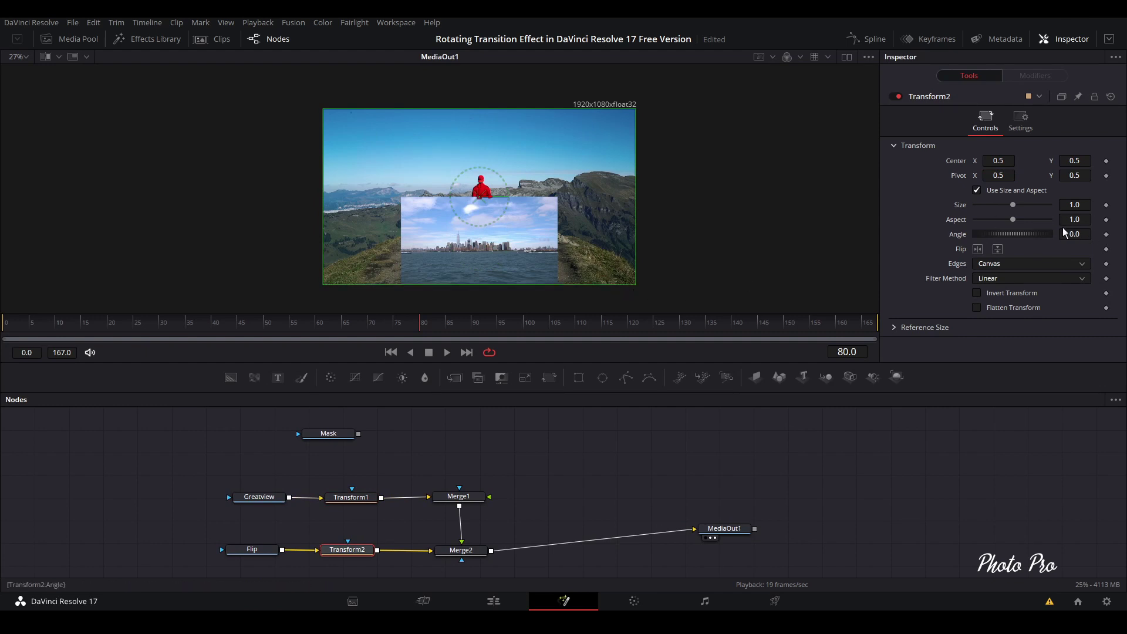
pyautogui.click(1074, 205)
pyautogui.press('BackSpace')
pyautogui.write('.5')
pyautogui.press('Tab')
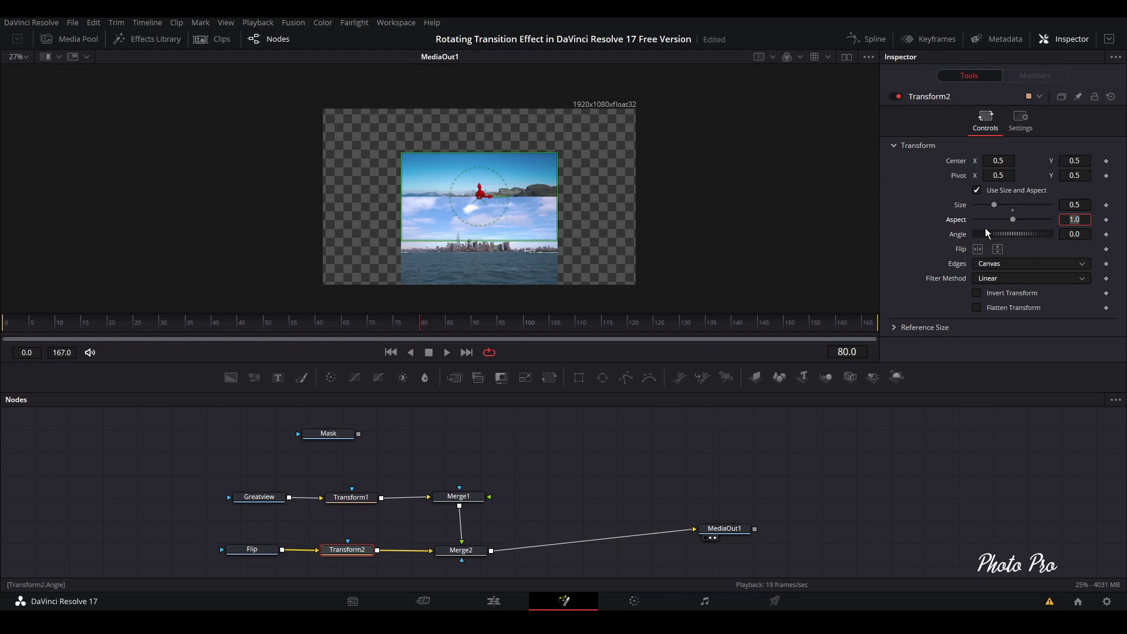
# - Rotate the mountain clip upside down with a Transform2 Angle of 180
pyautogui.click(996, 250)
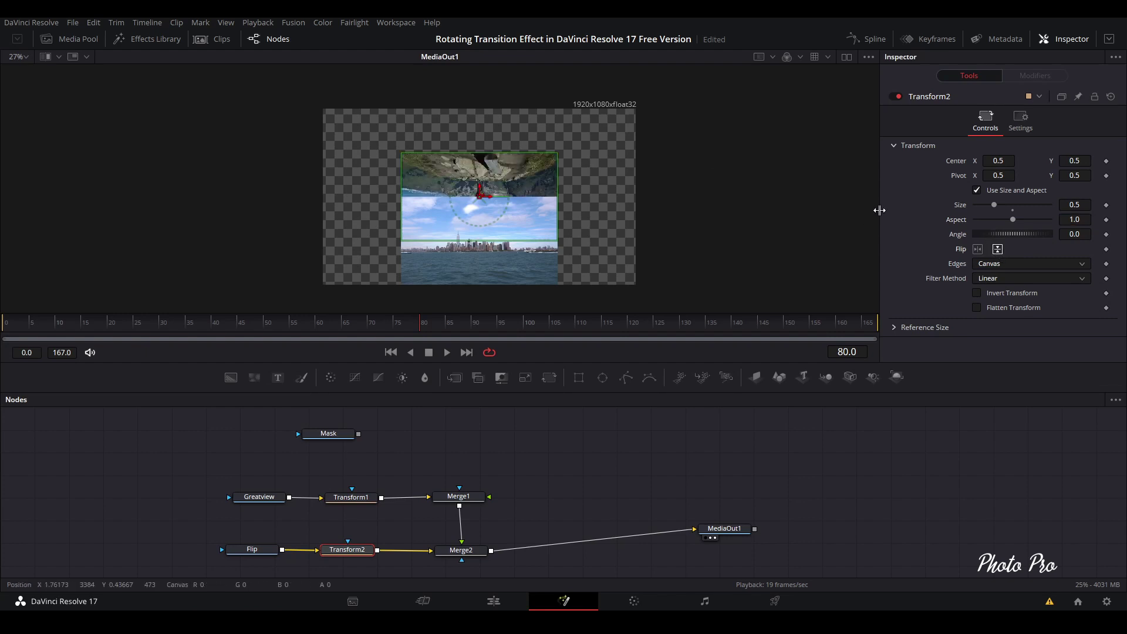
pyautogui.click(997, 250)
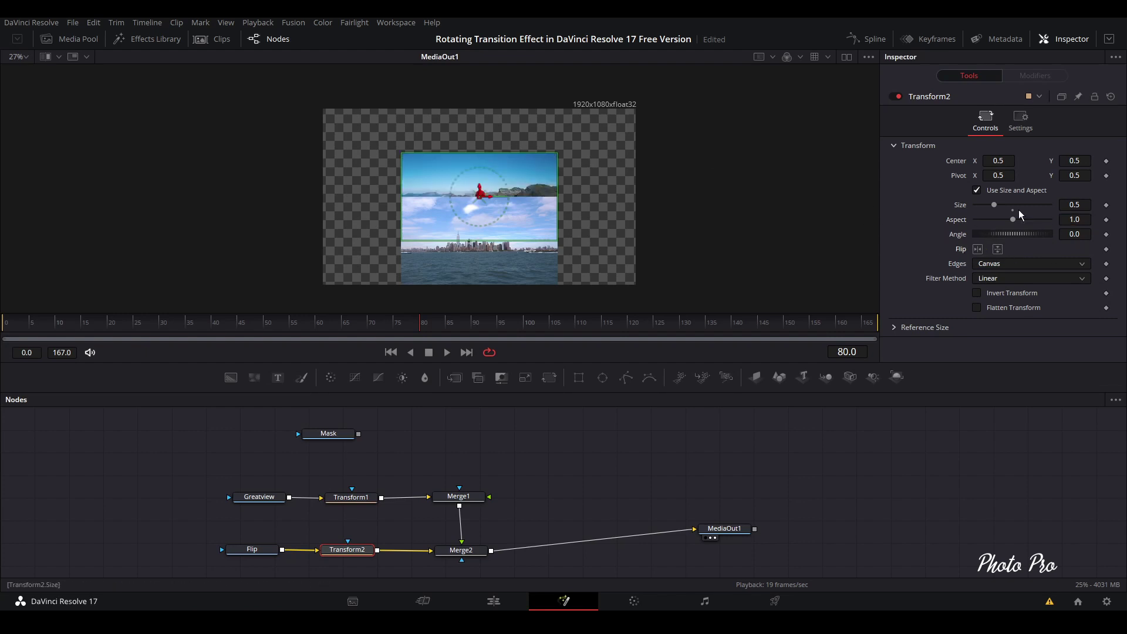
pyautogui.click(1078, 235)
pyautogui.write('180')
pyautogui.press('Tab')
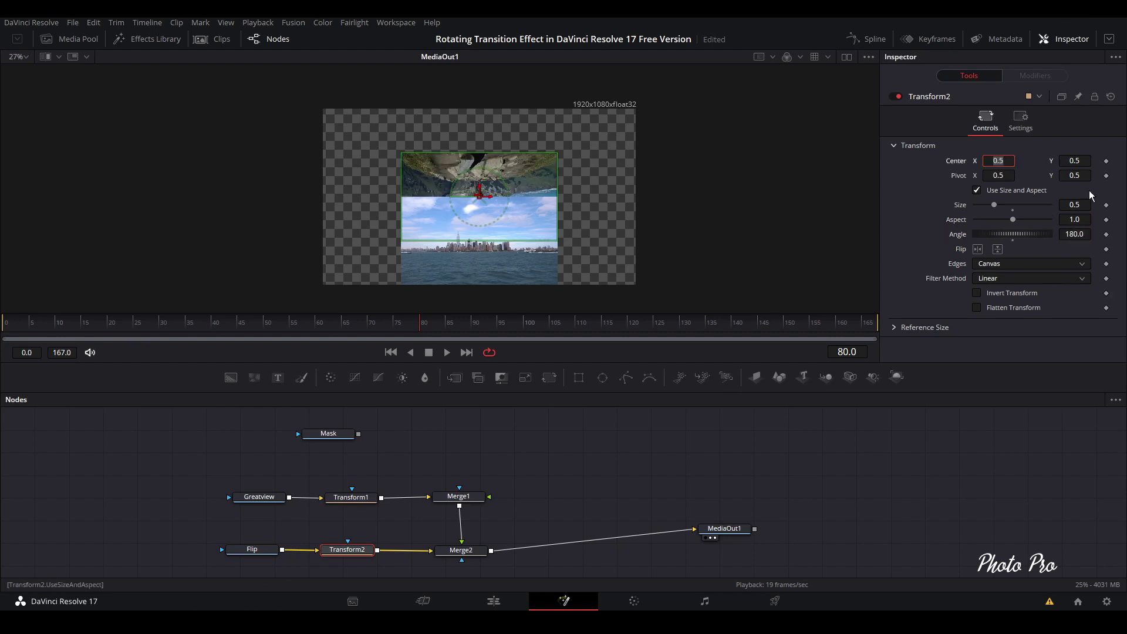
# - Set Transform2's Center Y to 0.75, raising the flipped clip above the skyline
pyautogui.press('Tab')
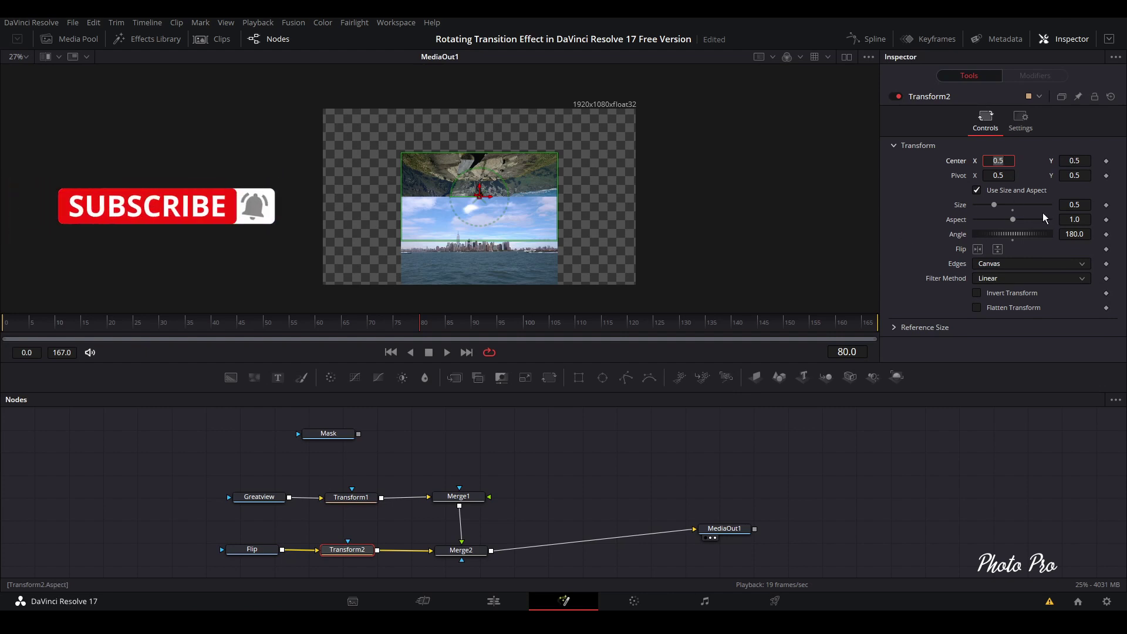
pyautogui.write('0.514')
pyautogui.press('Return')
pyautogui.press('Up')
pyautogui.press('Up')
pyautogui.press('Up')
pyautogui.press('Up')
pyautogui.press('Up')
pyautogui.press('Up')
pyautogui.press('Up')
pyautogui.press('Up')
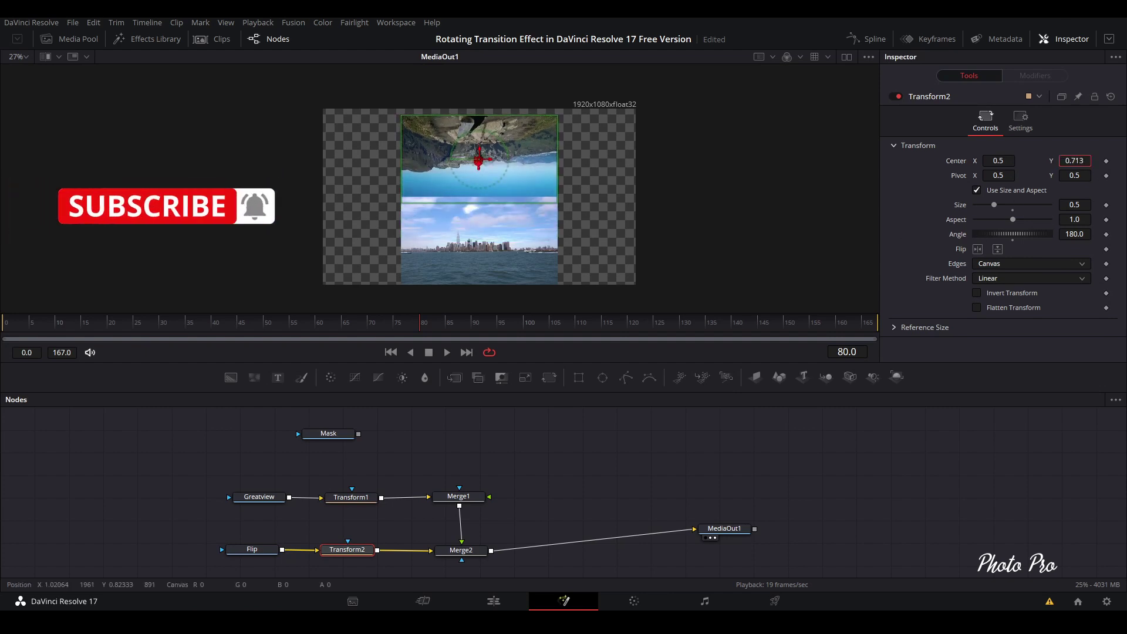
pyautogui.press('Down')
pyautogui.press('Down')
pyautogui.press('Down')
pyautogui.press('Down')
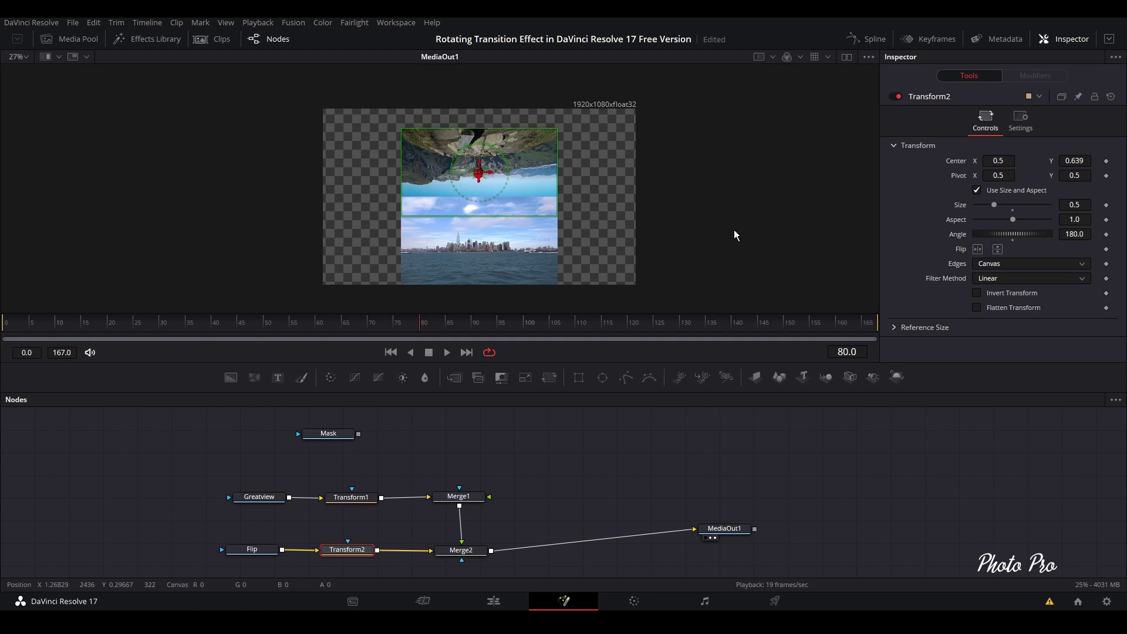
pyautogui.doubleClick(1074, 160)
pyautogui.press('BackSpace')
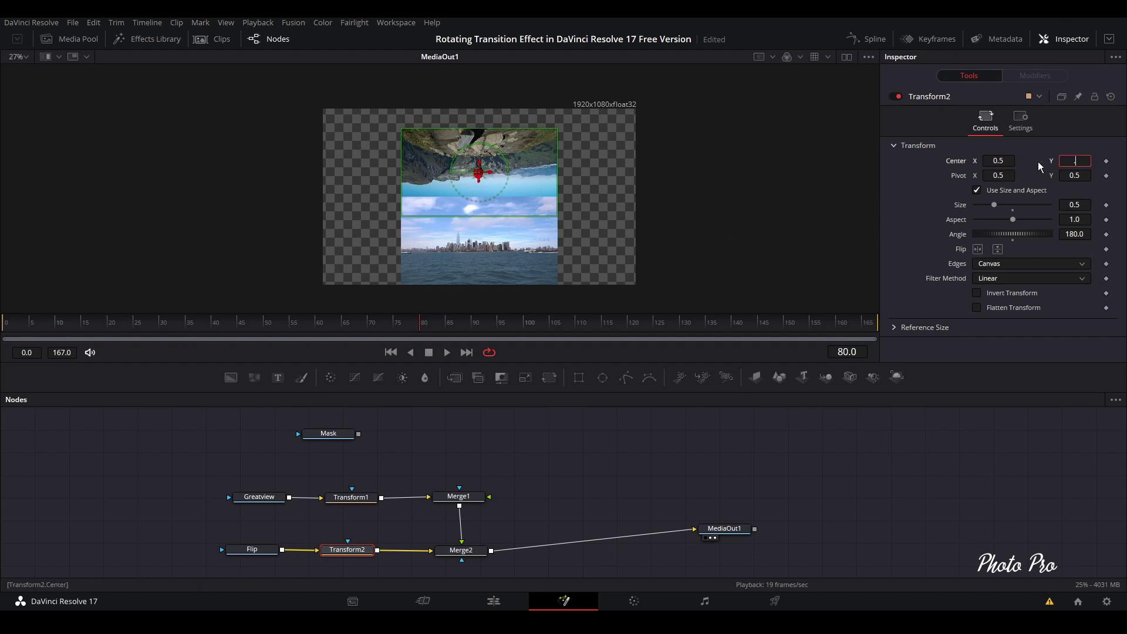
pyautogui.write('.75')
pyautogui.press('Tab')
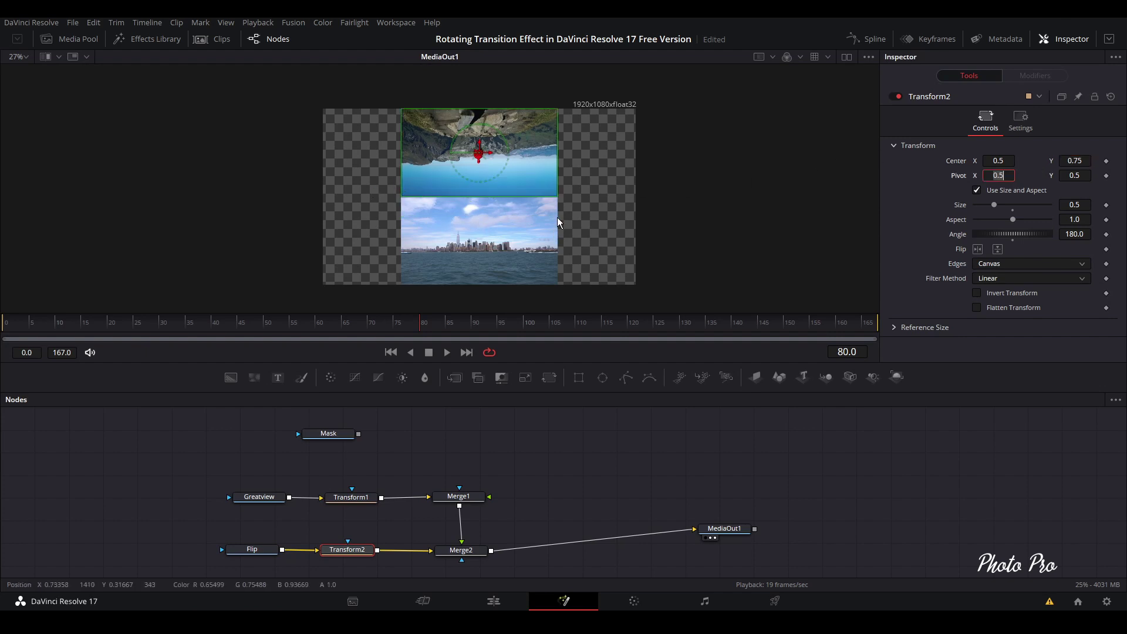
pyautogui.scroll(10, 506, 200)
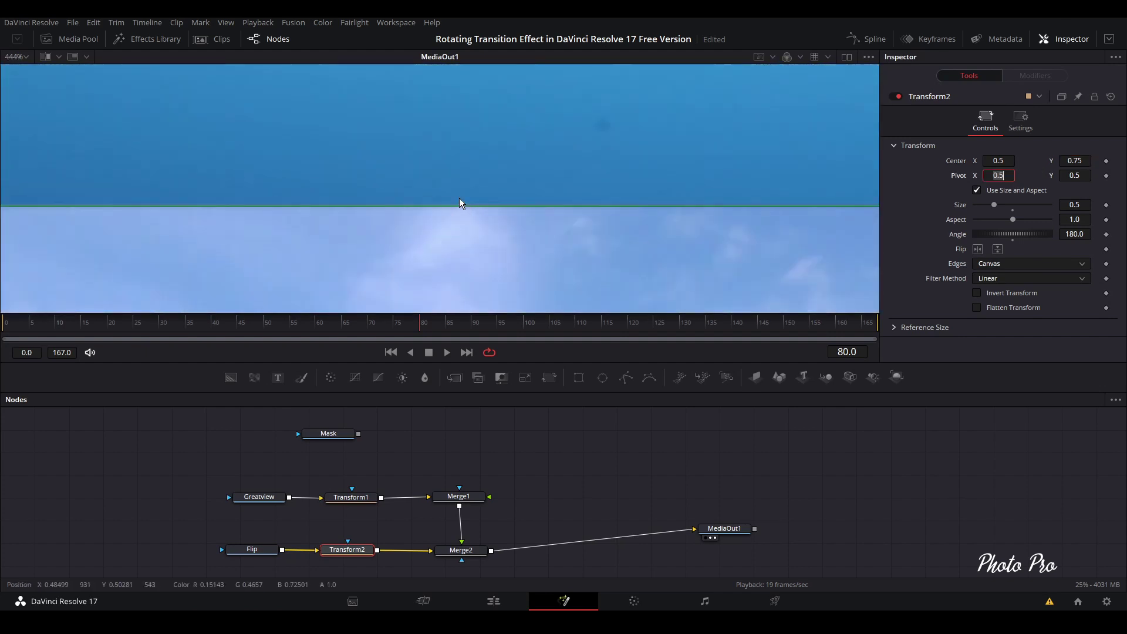
pyautogui.scroll(3, 478, 213)
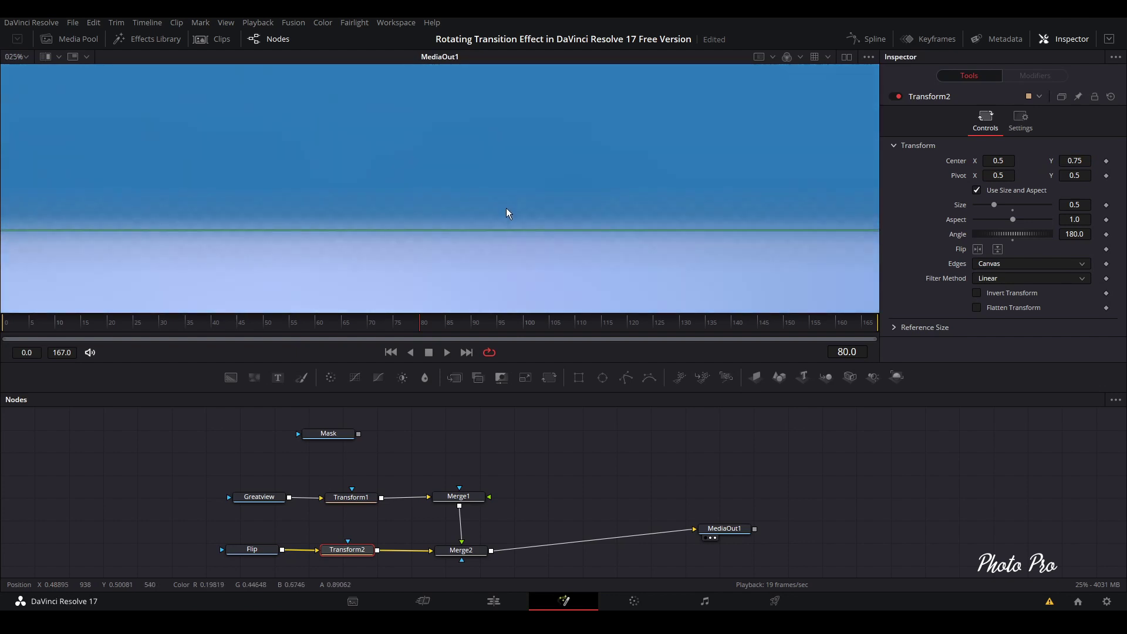
pyautogui.scroll(-3, 525, 226)
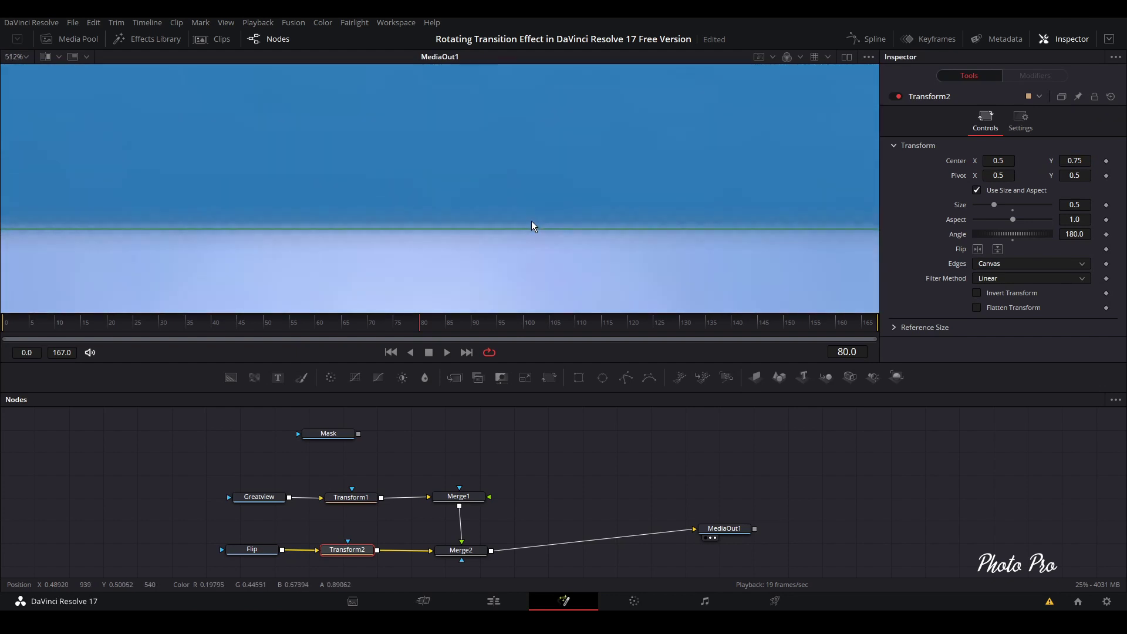
pyautogui.scroll(-6, 530, 216)
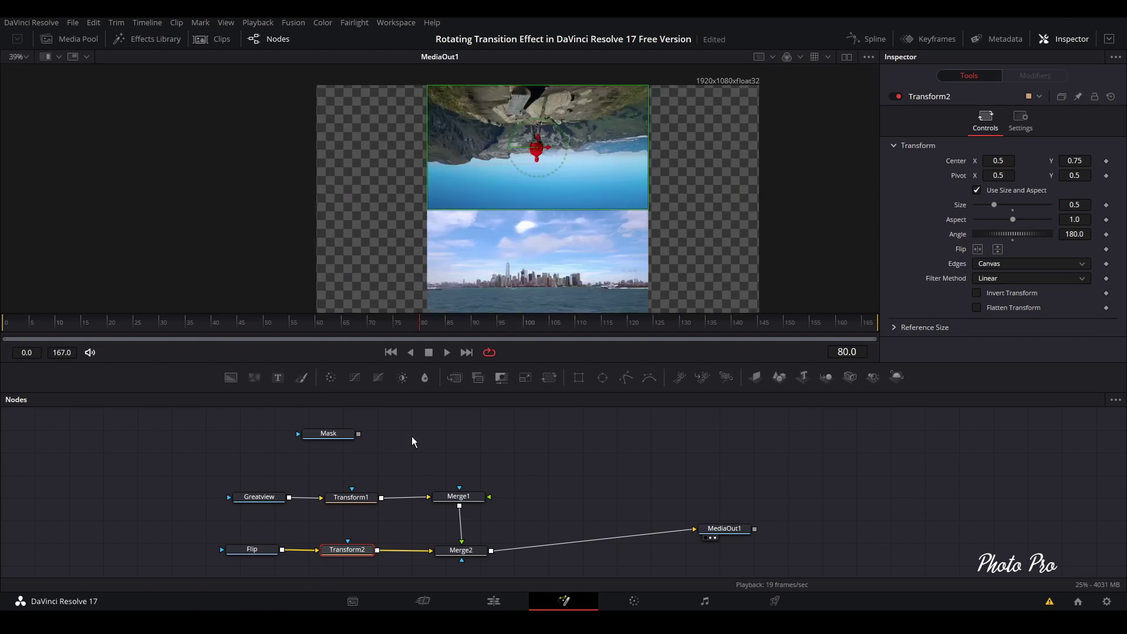
# - Add Transform3 and Merge3 after the Mask node, feeding Merge3 into Merge1's foreground
pyautogui.moveTo(332, 438); pyautogui.dragTo(265, 449)
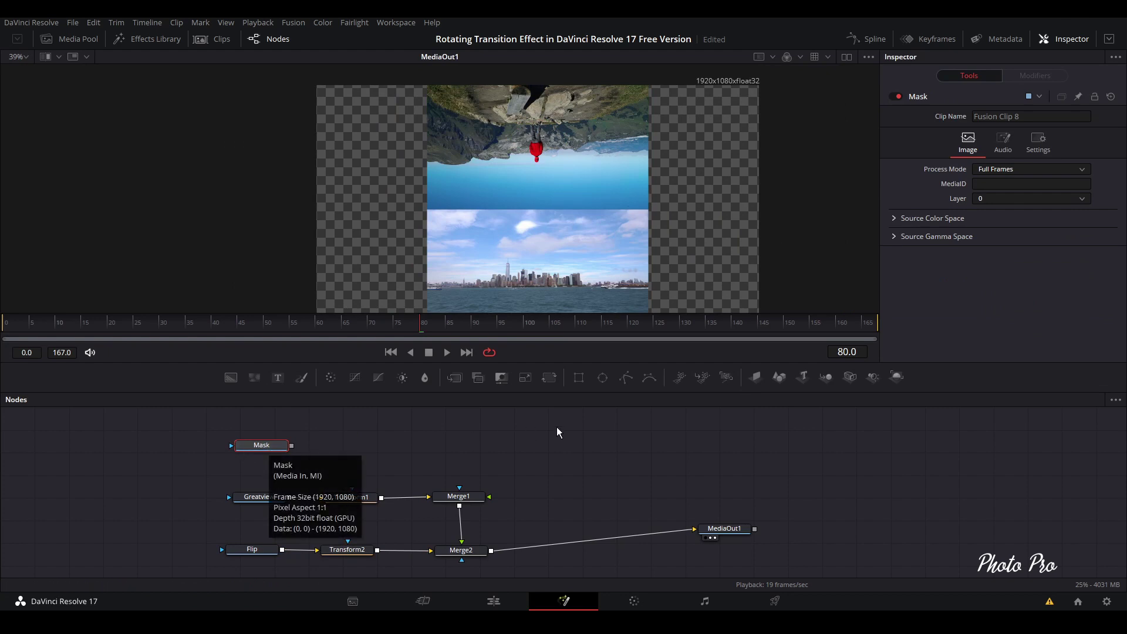
pyautogui.click(549, 376)
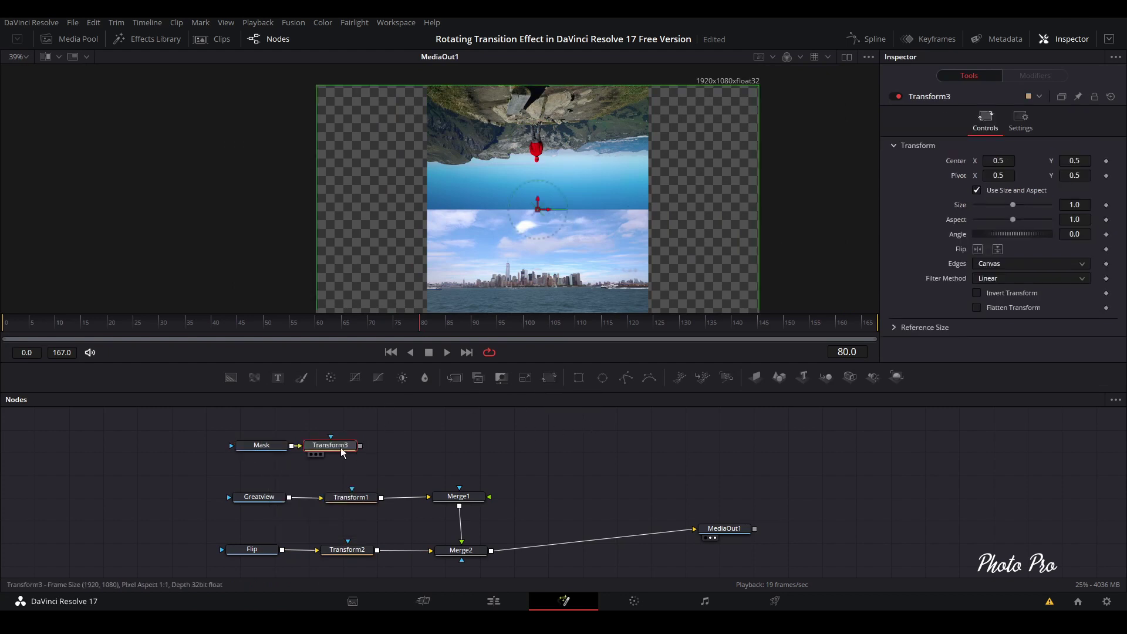
pyautogui.moveTo(341, 444); pyautogui.dragTo(455, 452)
pyautogui.click(456, 378)
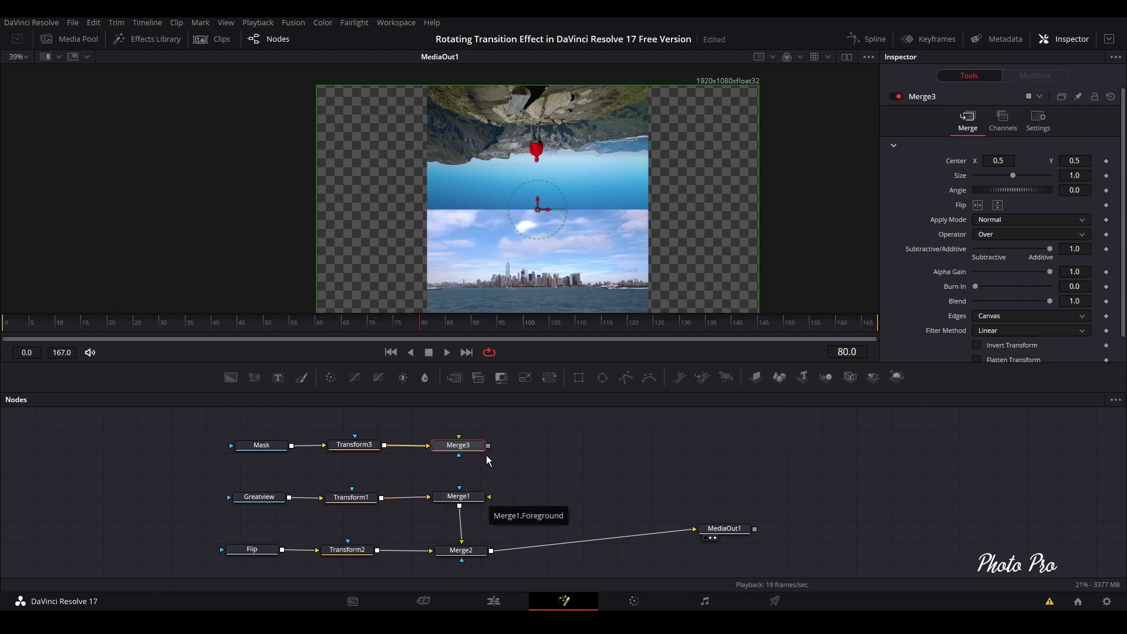
pyautogui.moveTo(488, 445); pyautogui.dragTo(492, 500)
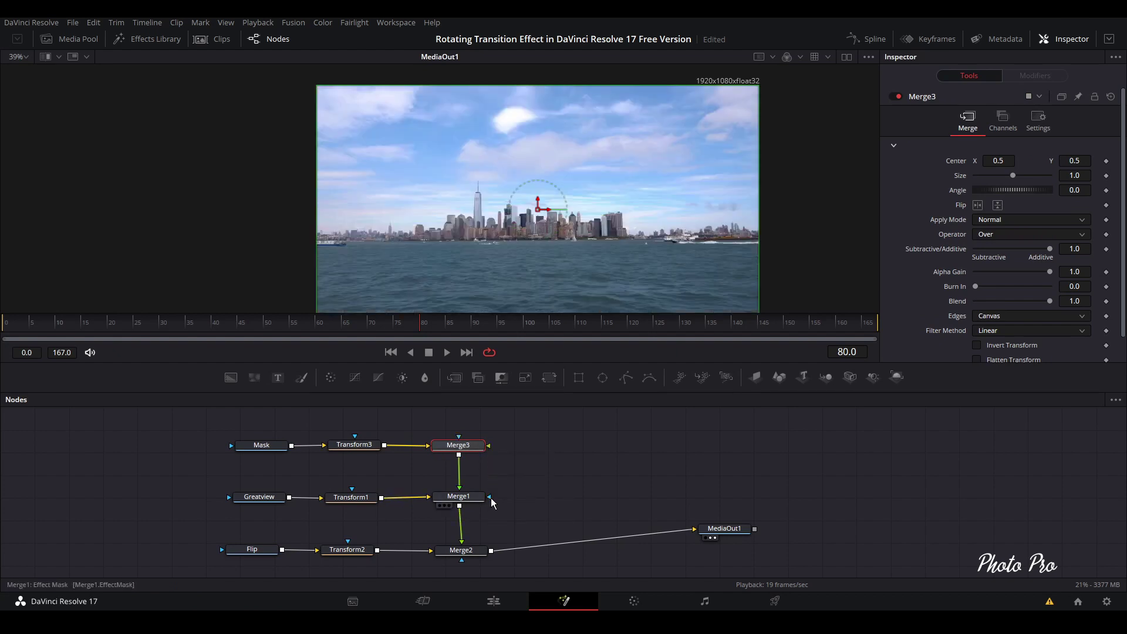
pyautogui.scroll(2, 244, 473)
pyautogui.click(247, 479)
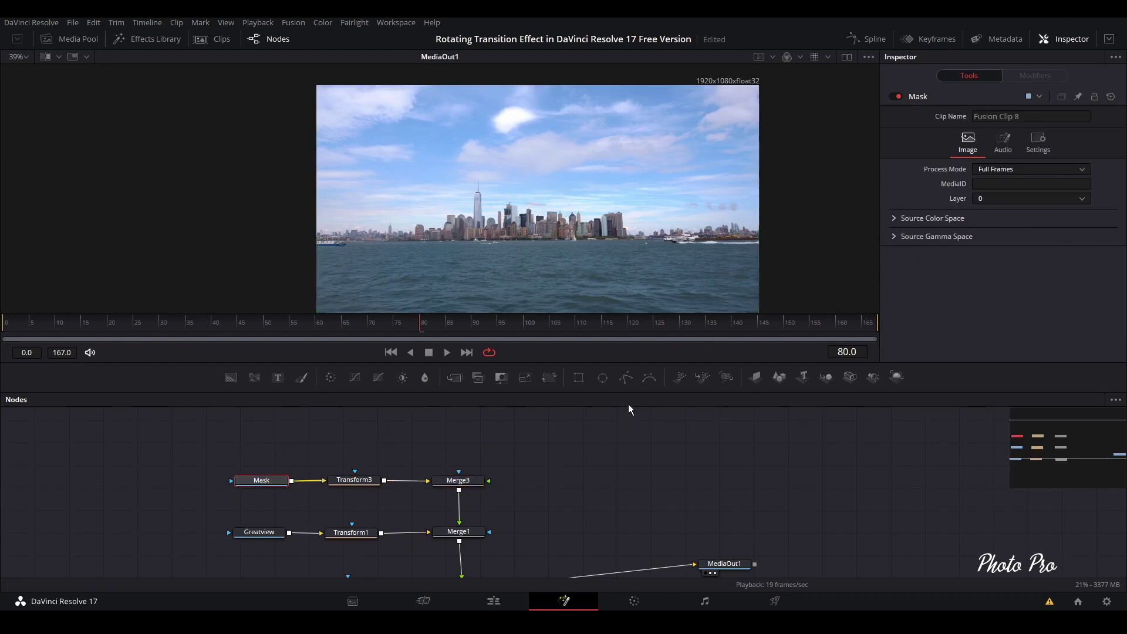
# - Add an Ellipse mask to the Mask clip and flatten and widen it into a band
pyautogui.click(602, 379)
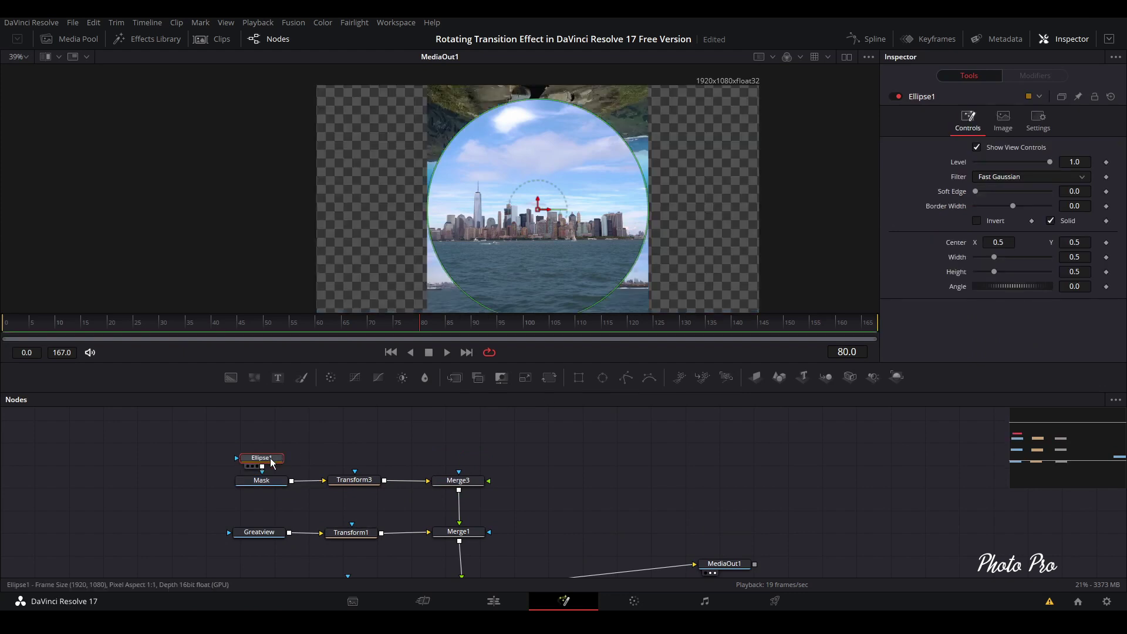
pyautogui.moveTo(272, 462); pyautogui.dragTo(264, 454)
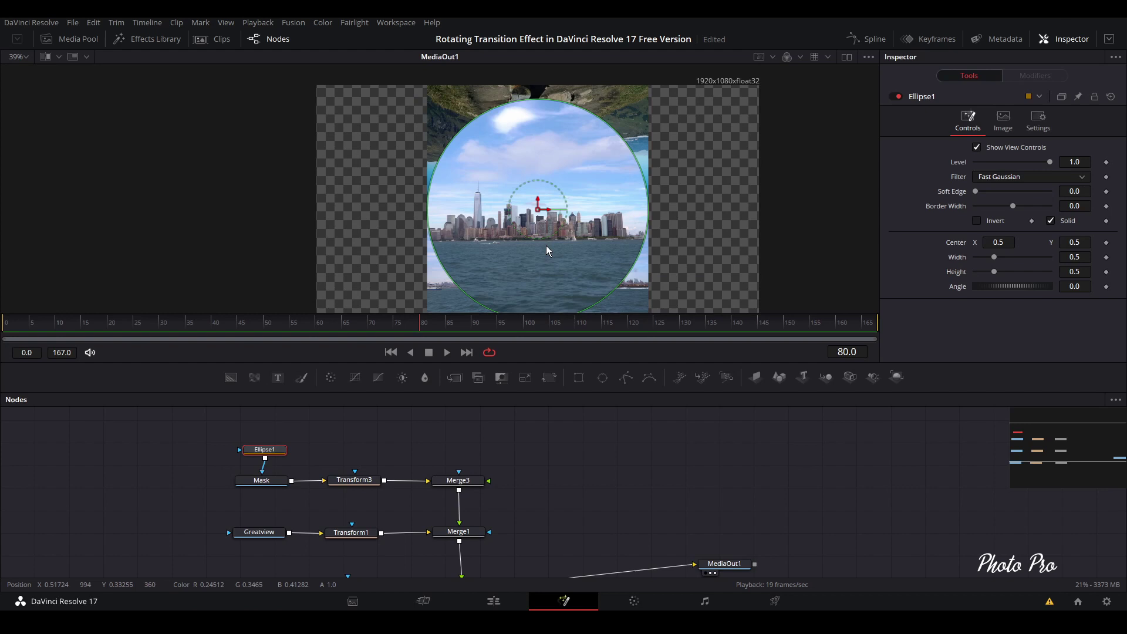
pyautogui.scroll(-1, 546, 246)
pyautogui.moveTo(541, 282); pyautogui.dragTo(531, 186)
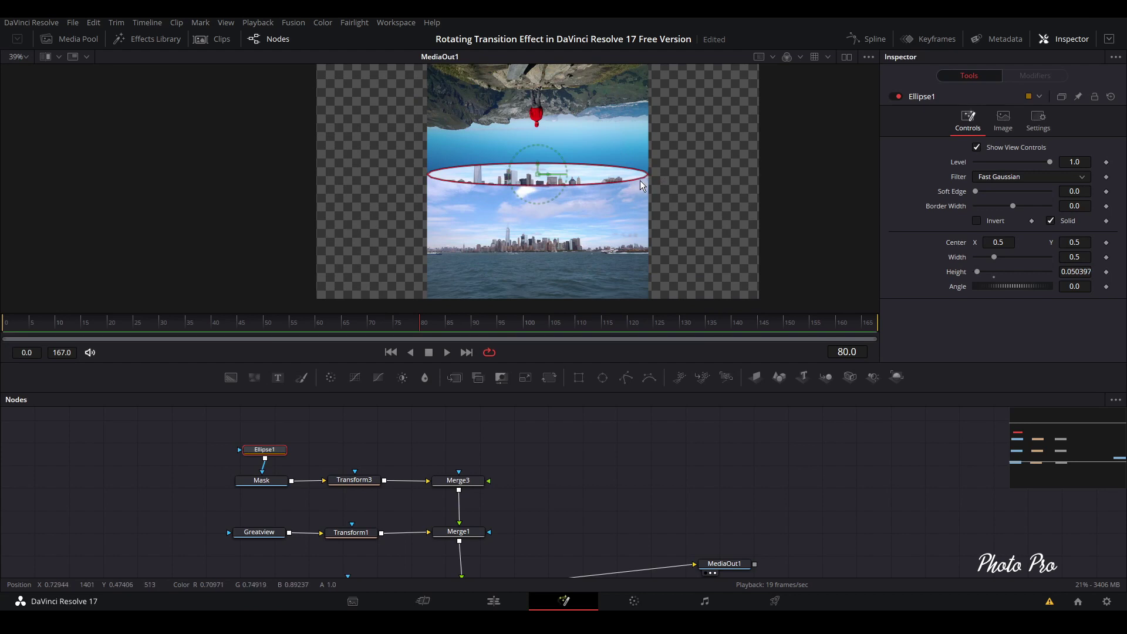
pyautogui.moveTo(645, 177); pyautogui.dragTo(675, 177)
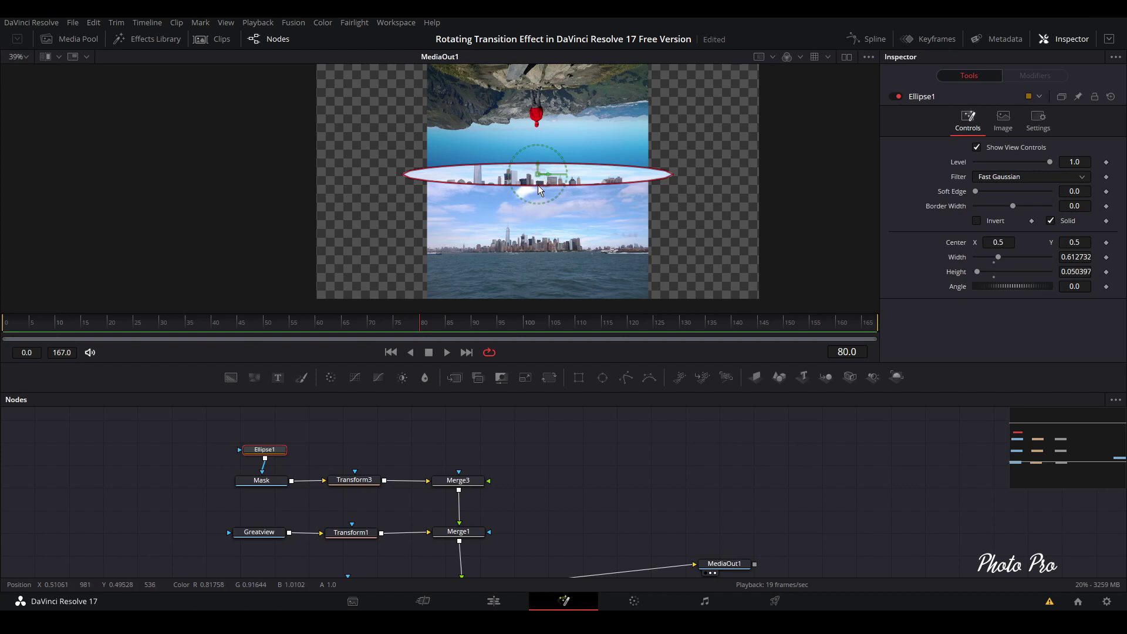
# - Move the ellipse band to the top of the frame, soften its edge slightly and thin it to Height 0.044733
pyautogui.moveTo(541, 173); pyautogui.dragTo(541, 84)
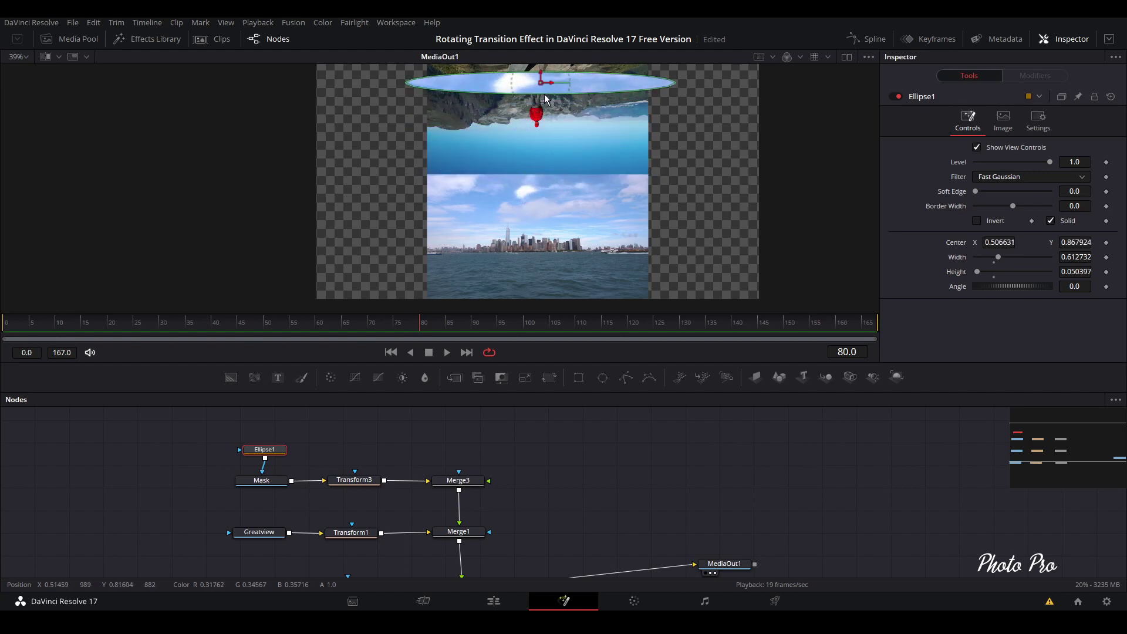
pyautogui.scroll(-2, 561, 163)
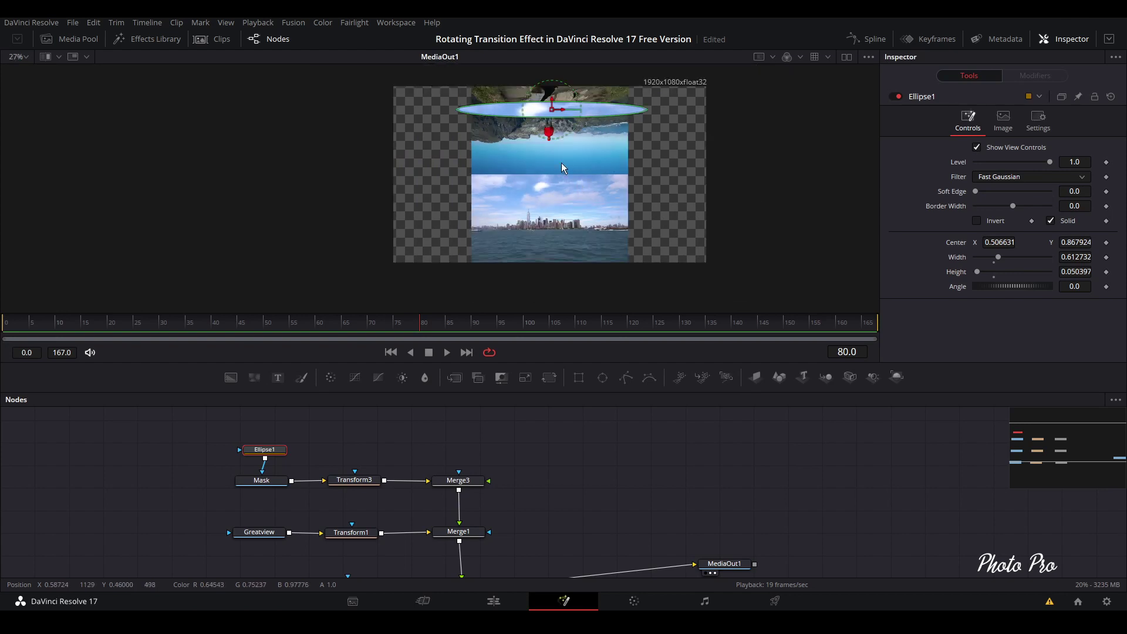
pyautogui.scroll(2, 550, 91)
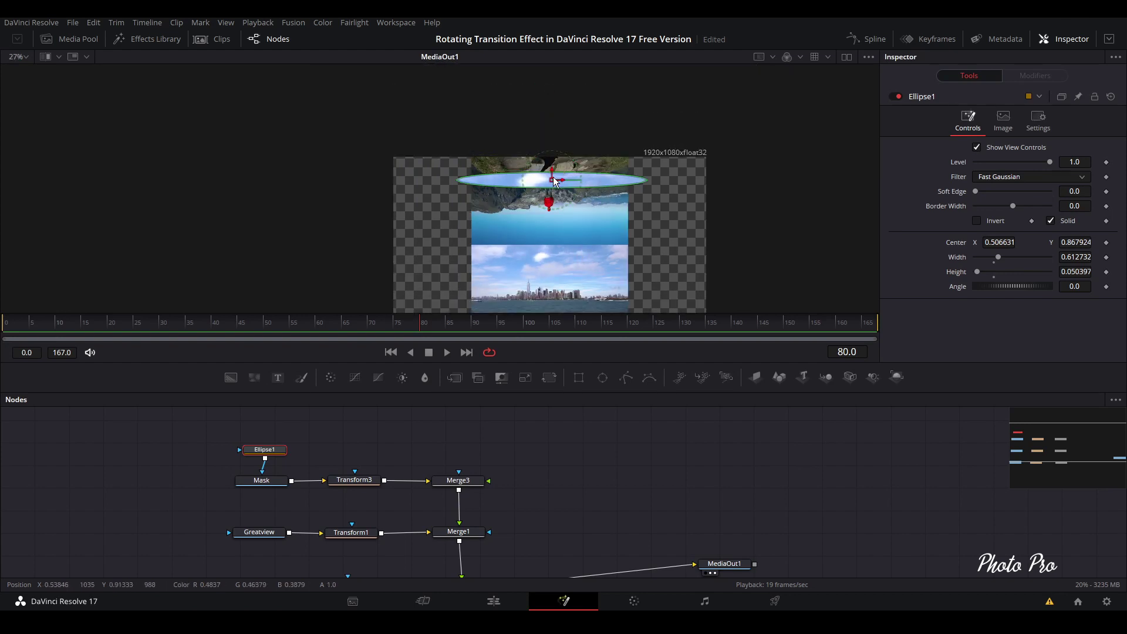
pyautogui.moveTo(550, 187)
pyautogui.mouseDown()
pyautogui.moveTo(552, 162)
pyautogui.moveTo(552, 173)
pyautogui.mouseUp()
pyautogui.scroll(2, 552, 172)
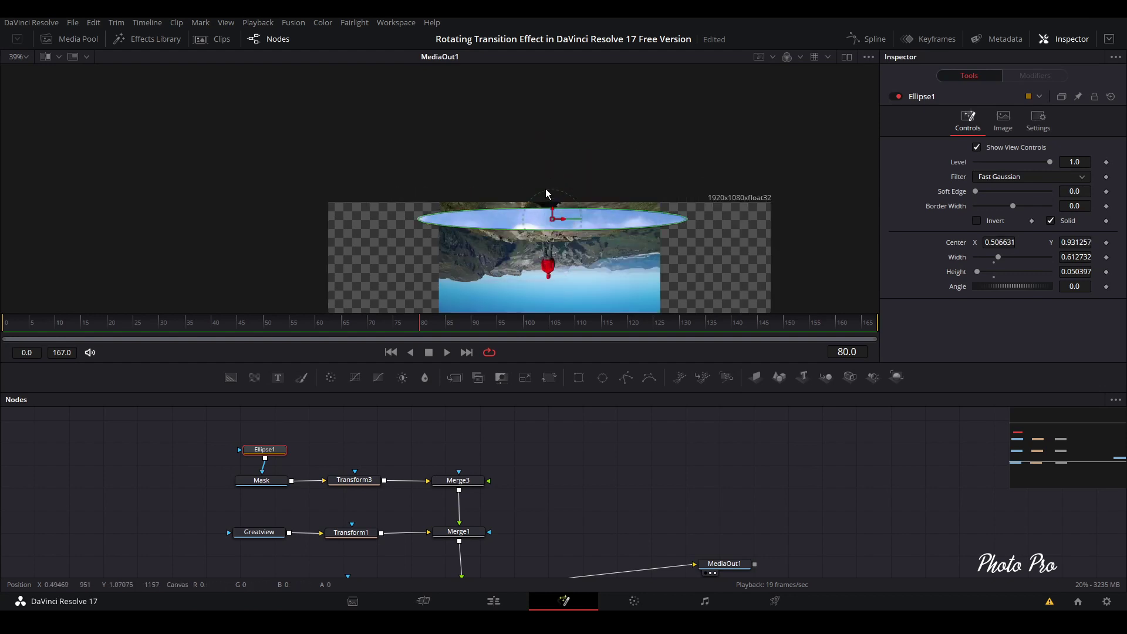
pyautogui.scroll(2, 546, 194)
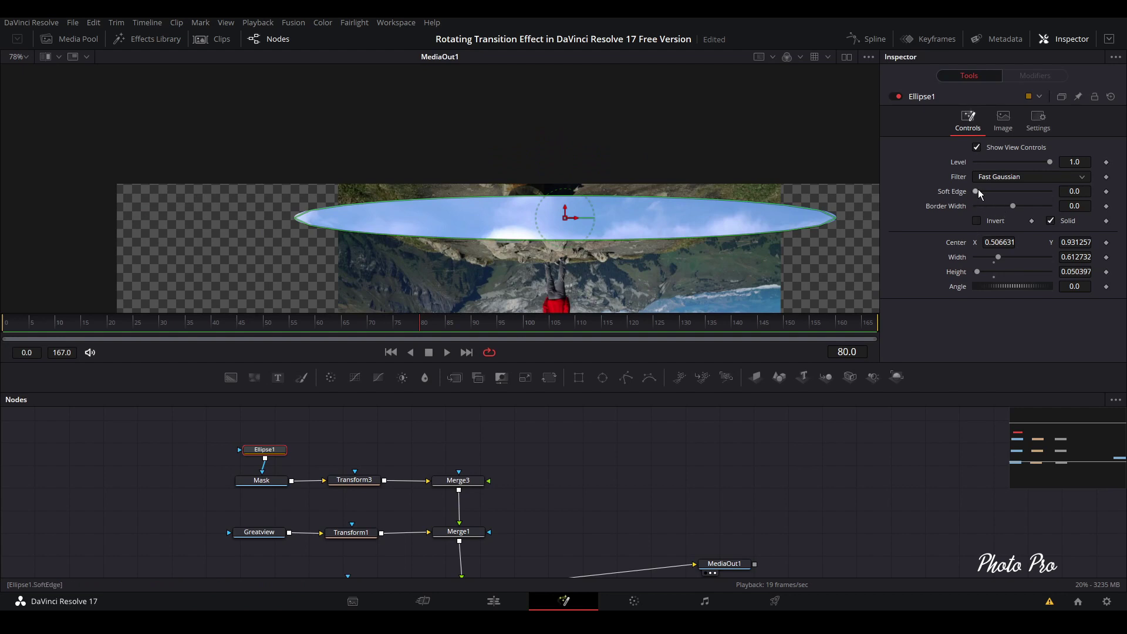
pyautogui.moveTo(978, 189); pyautogui.dragTo(982, 190)
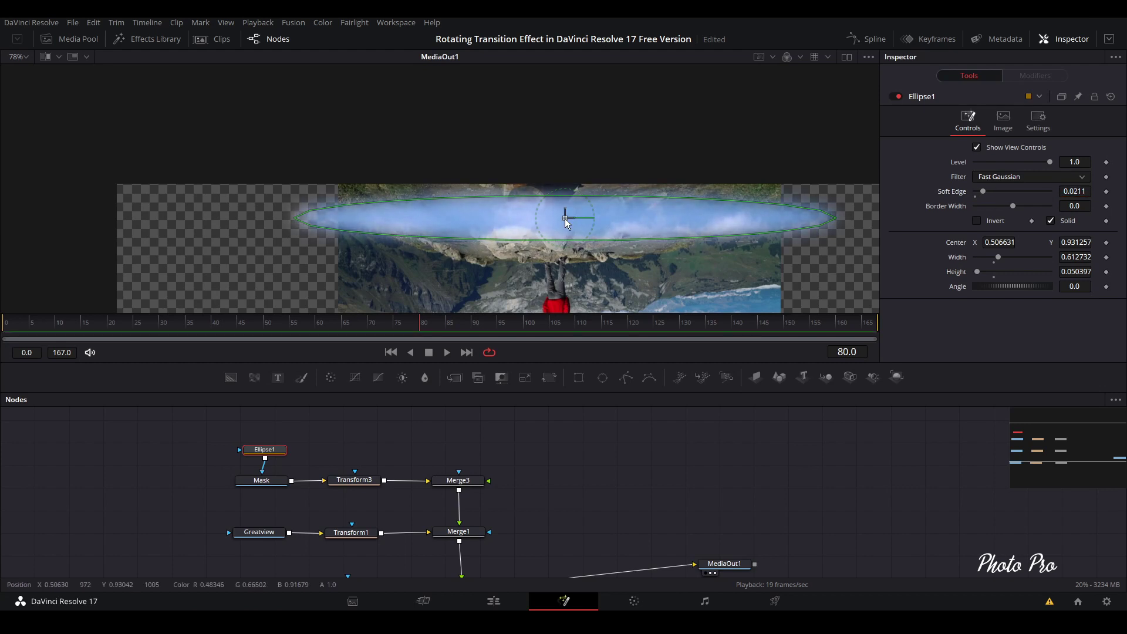
pyautogui.moveTo(565, 218); pyautogui.dragTo(566, 222)
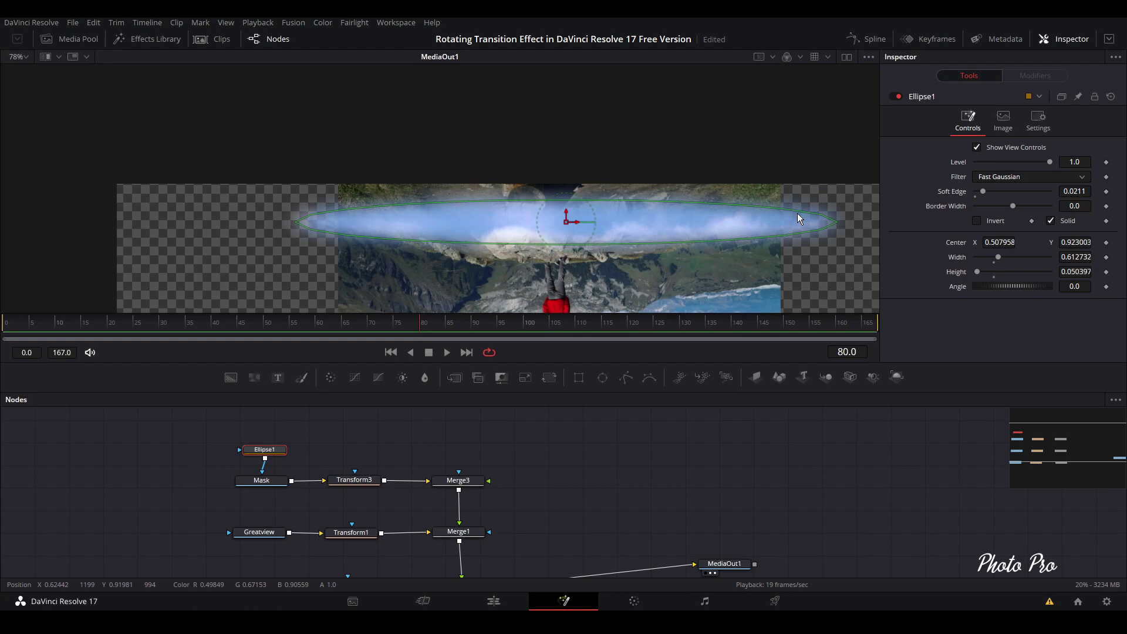
pyautogui.scroll(-1, 1074, 191)
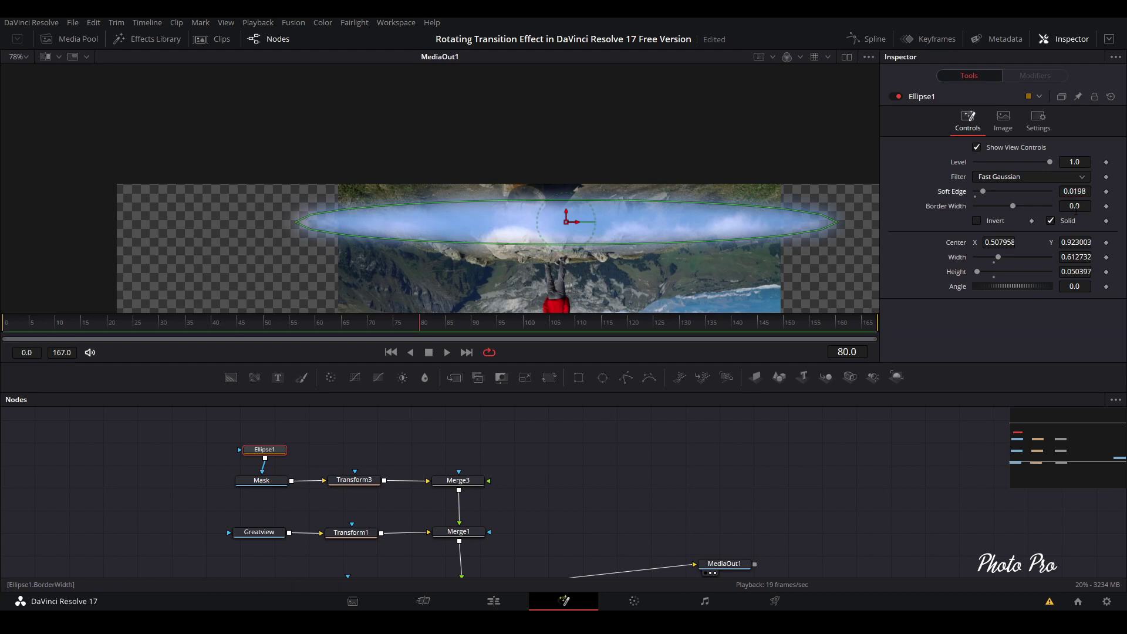
pyautogui.scroll(2, 1074, 206)
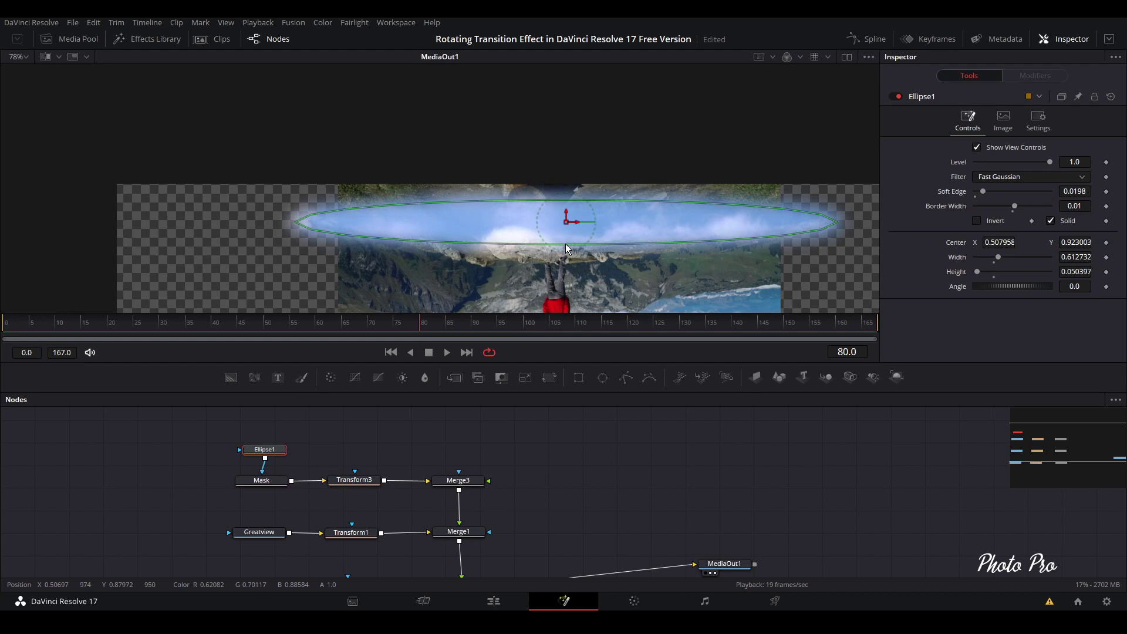
pyautogui.moveTo(565, 244); pyautogui.dragTo(566, 242)
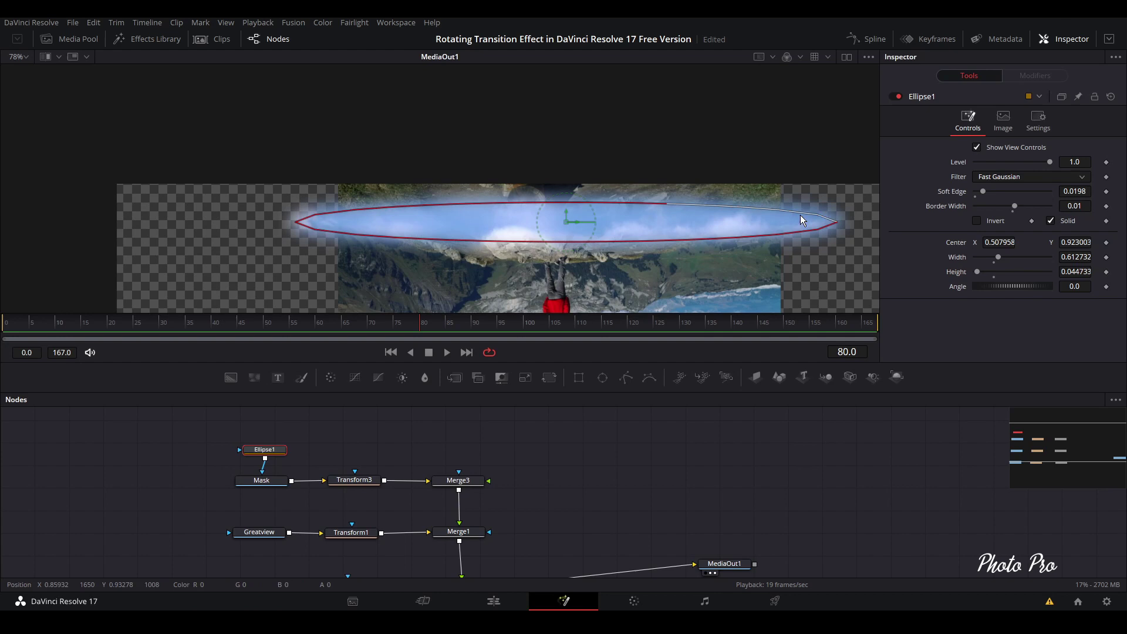
pyautogui.scroll(-2, 590, 230)
pyautogui.scroll(-1, 590, 230)
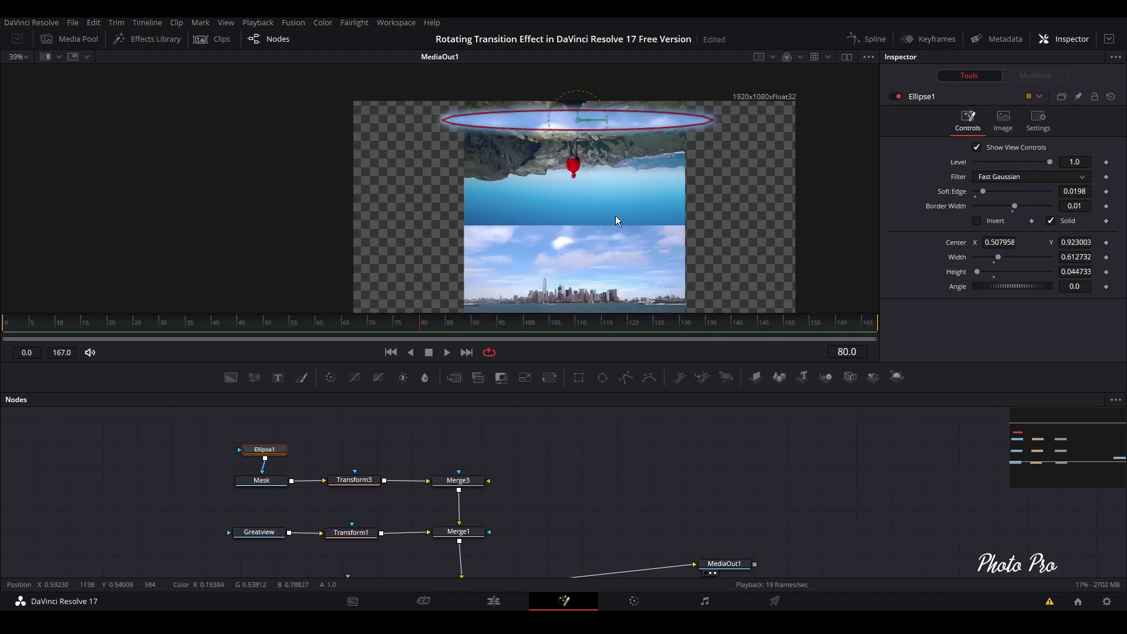
# - Lower Transform3's Center Y to slide the masked strip down
pyautogui.click(354, 479)
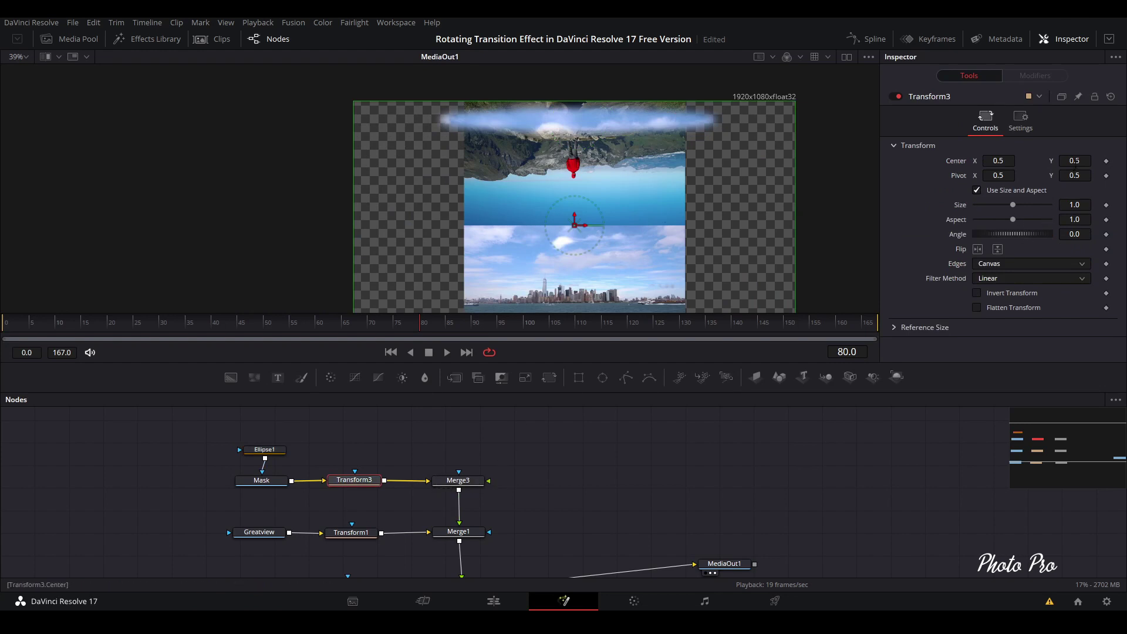
pyautogui.moveTo(1074, 160); pyautogui.dragTo(996, 160)
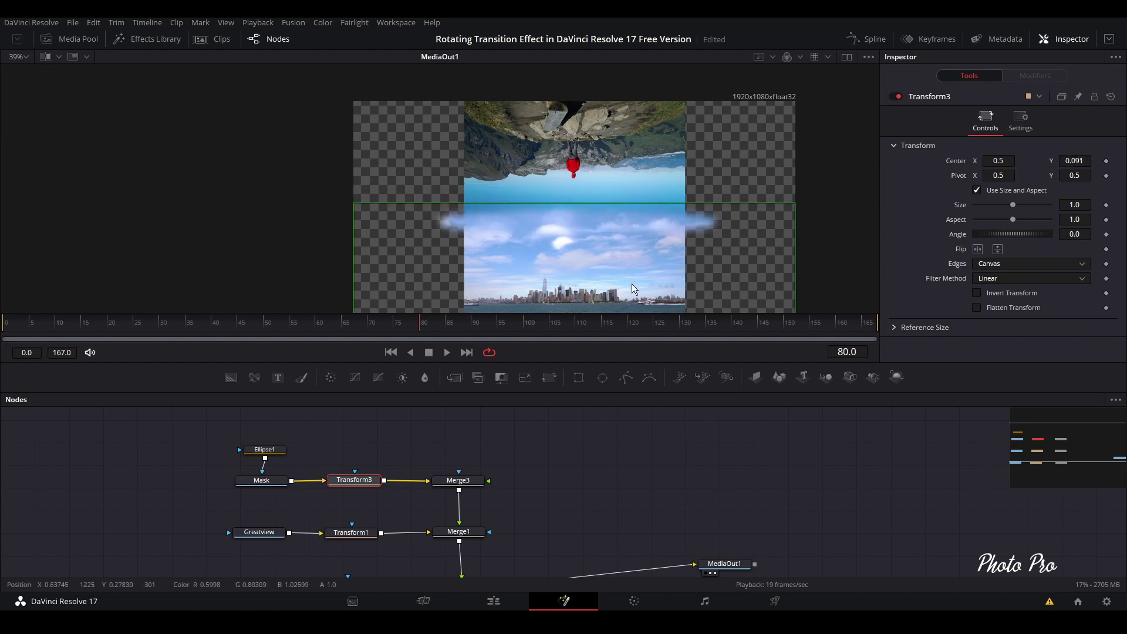
pyautogui.scroll(2, 588, 213)
pyautogui.scroll(2, 574, 218)
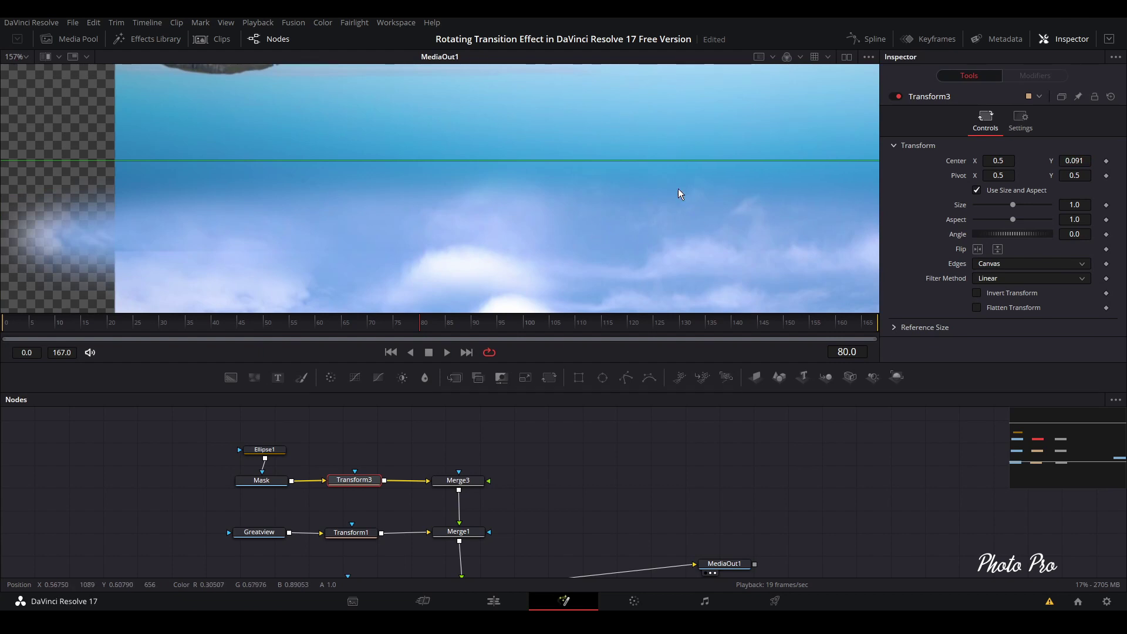
pyautogui.scroll(-3, 576, 216)
pyautogui.scroll(-1, 576, 215)
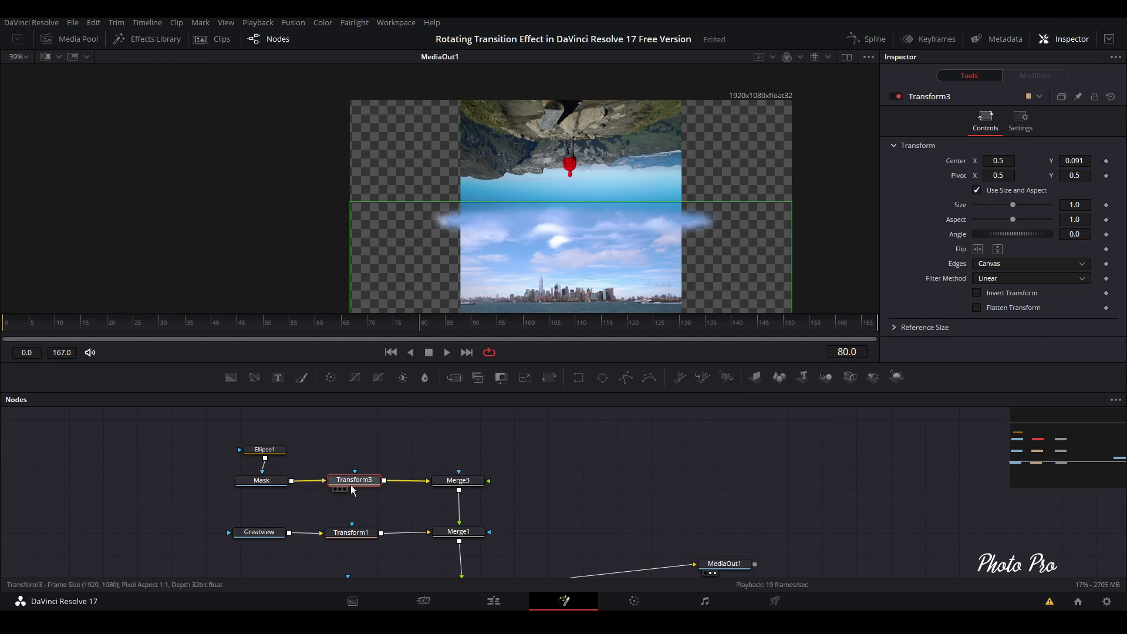
# - Reduce Ellipse1's Soft Edge to 0.0115 to lightly feather the band
pyautogui.click(271, 455)
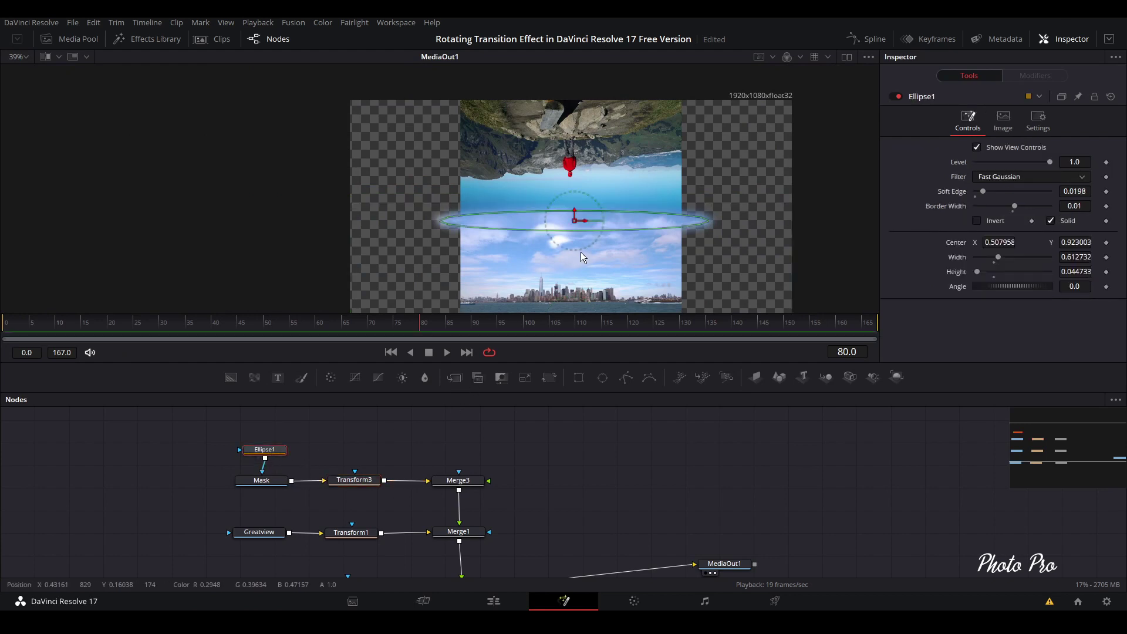
pyautogui.scroll(5, 617, 218)
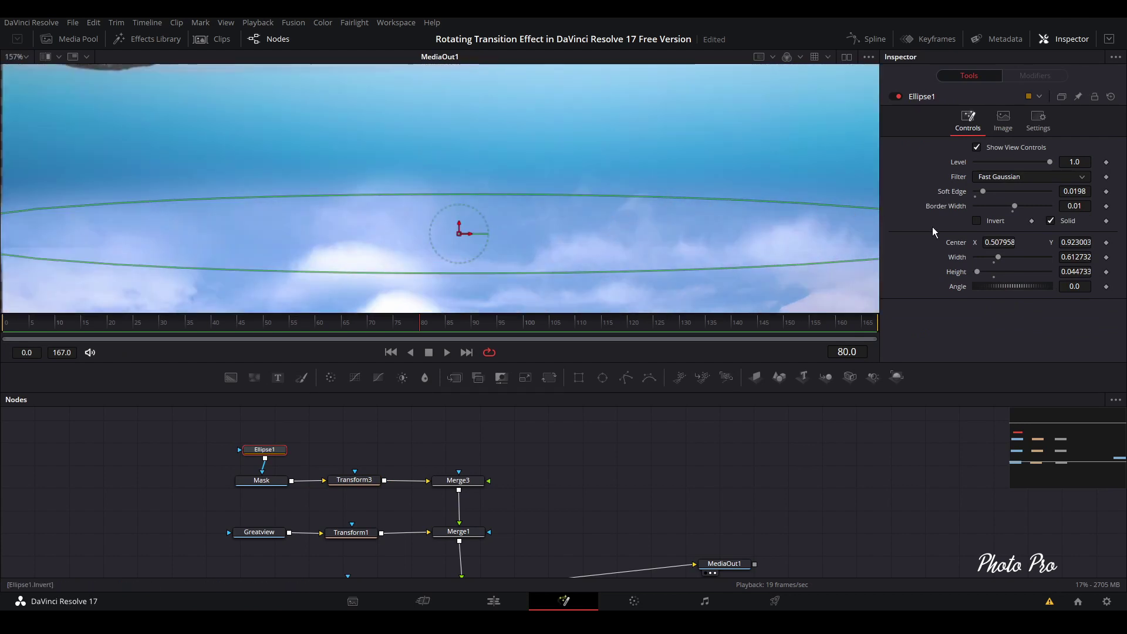
pyautogui.moveTo(982, 192); pyautogui.dragTo(980, 191)
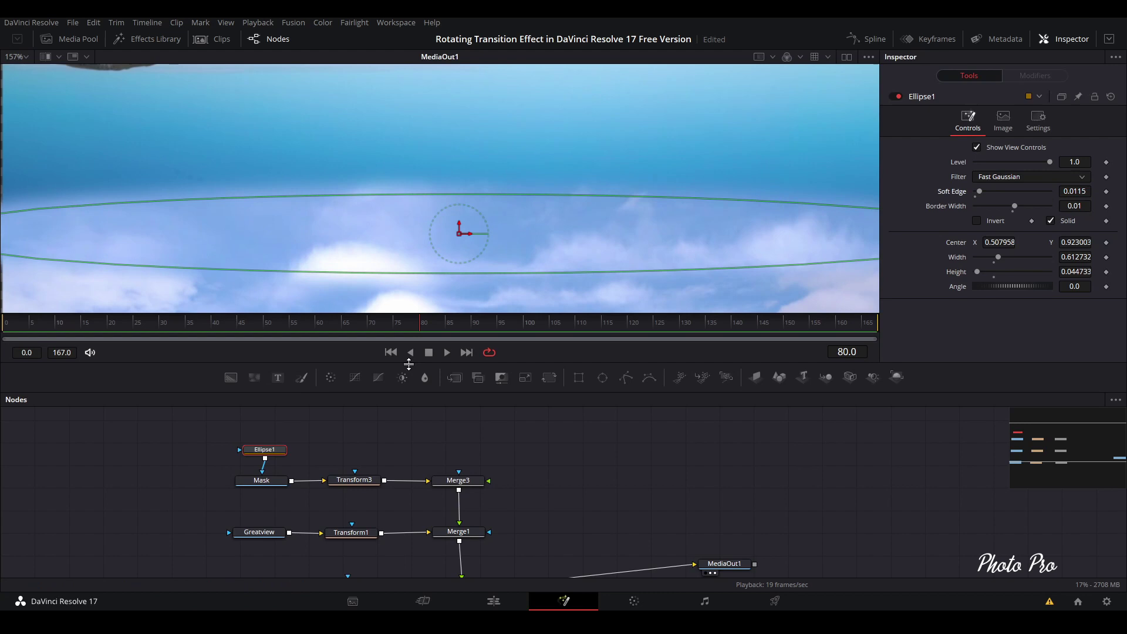
pyautogui.scroll(-2, 385, 422)
pyautogui.scroll(-5, 393, 424)
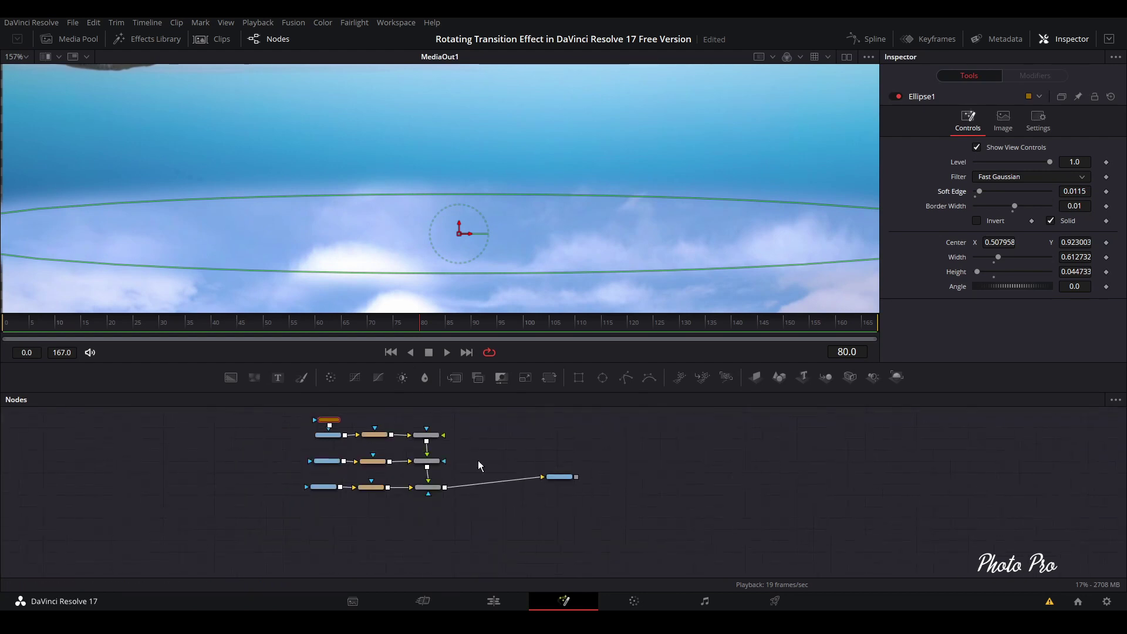
pyautogui.scroll(-6, 519, 214)
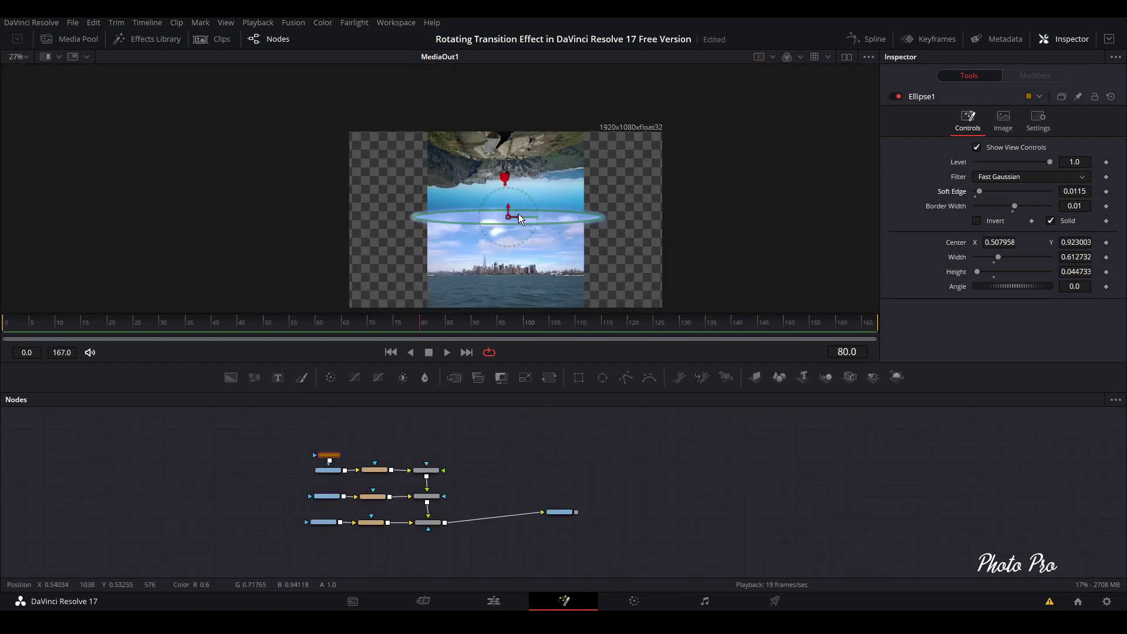
pyautogui.scroll(2, 369, 517)
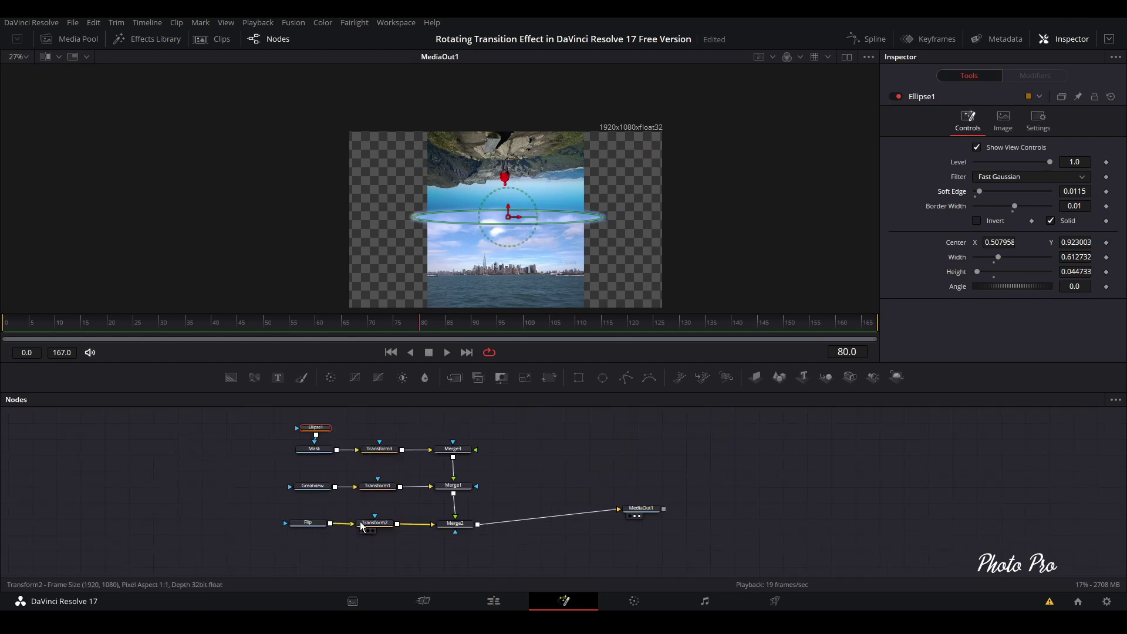
pyautogui.scroll(1, 443, 474)
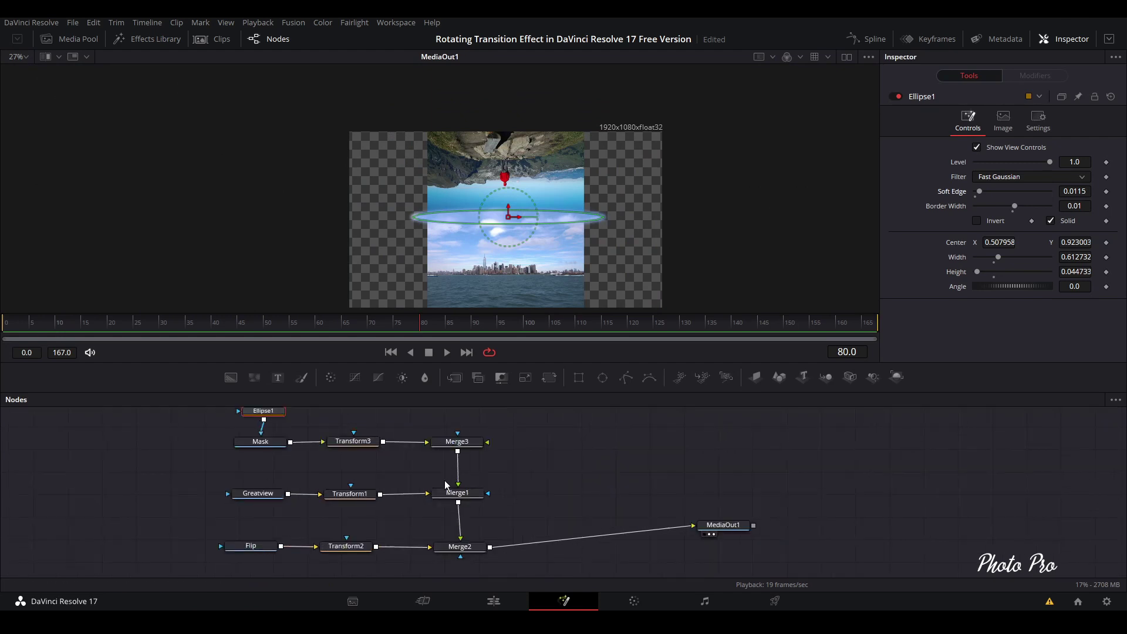
# - Insert a Transform4 node between Merge2 and MediaOut1
pyautogui.click(459, 546)
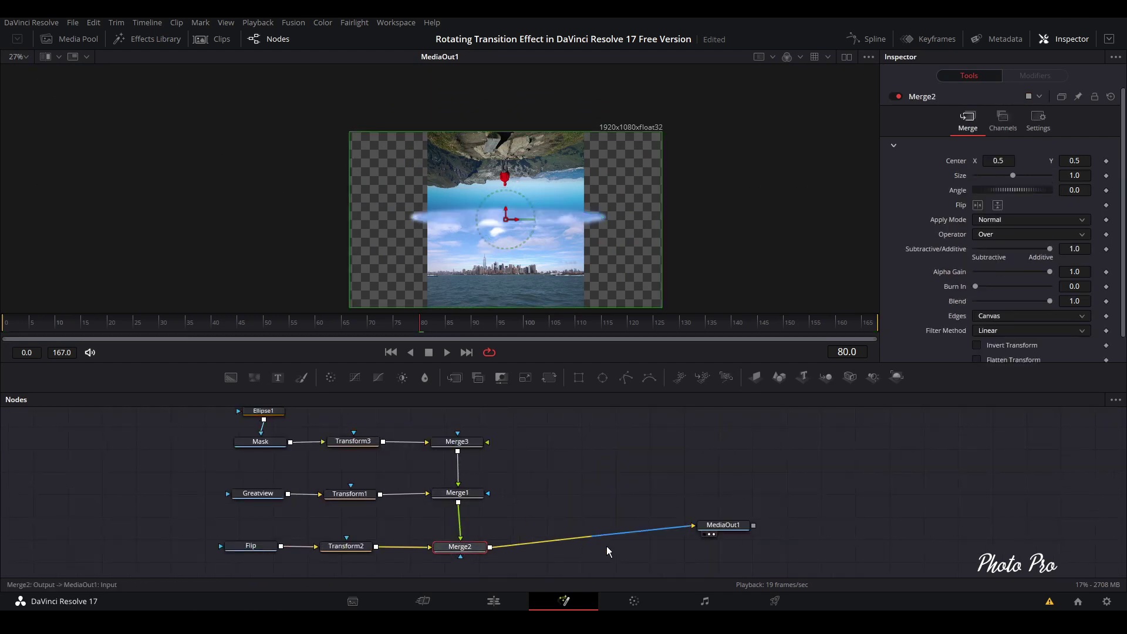
pyautogui.moveTo(734, 527); pyautogui.dragTo(745, 548)
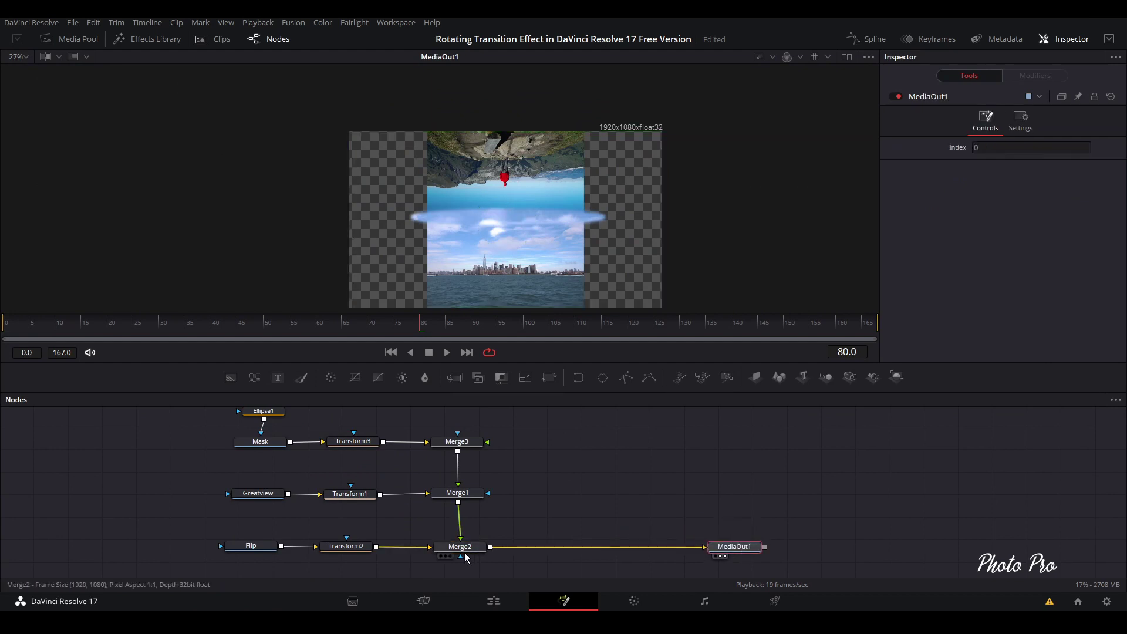
pyautogui.moveTo(459, 547); pyautogui.dragTo(460, 548)
pyautogui.click(549, 377)
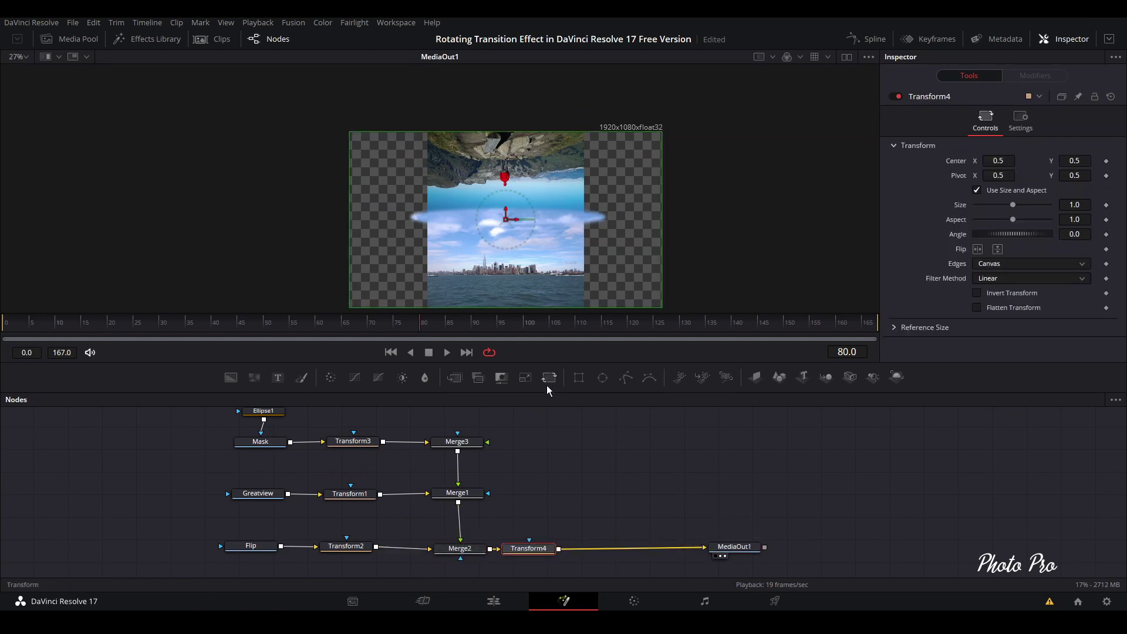
pyautogui.moveTo(526, 556); pyautogui.dragTo(558, 555)
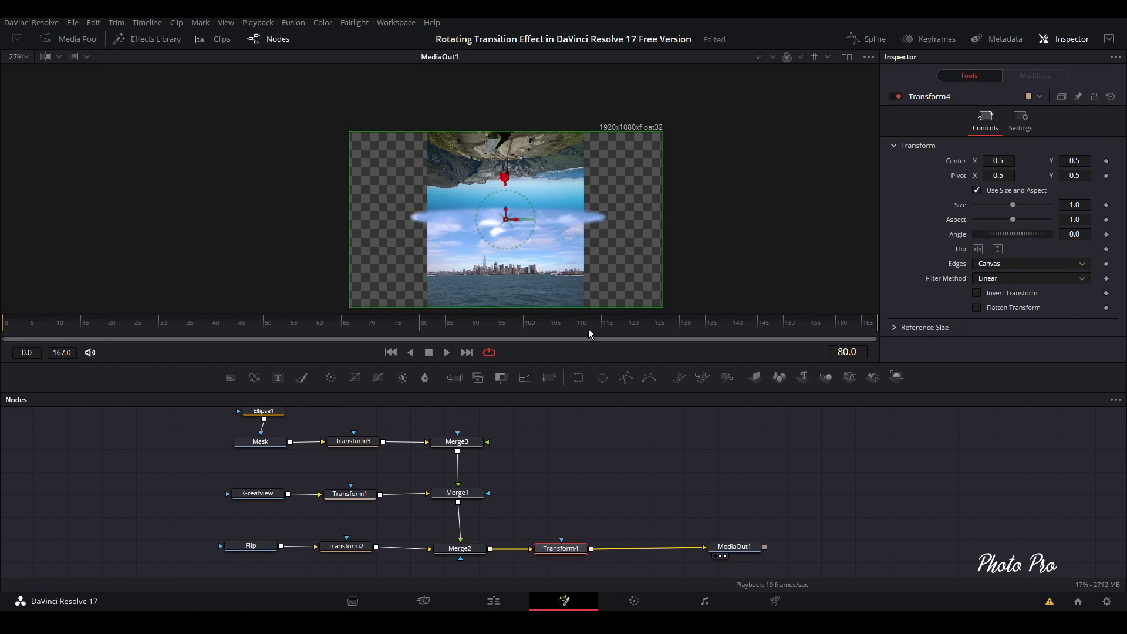
# - At frame 0, set Transform4's Size to 2.003 and Center Y to 0.999
pyautogui.moveTo(422, 328); pyautogui.dragTo(3, 325)
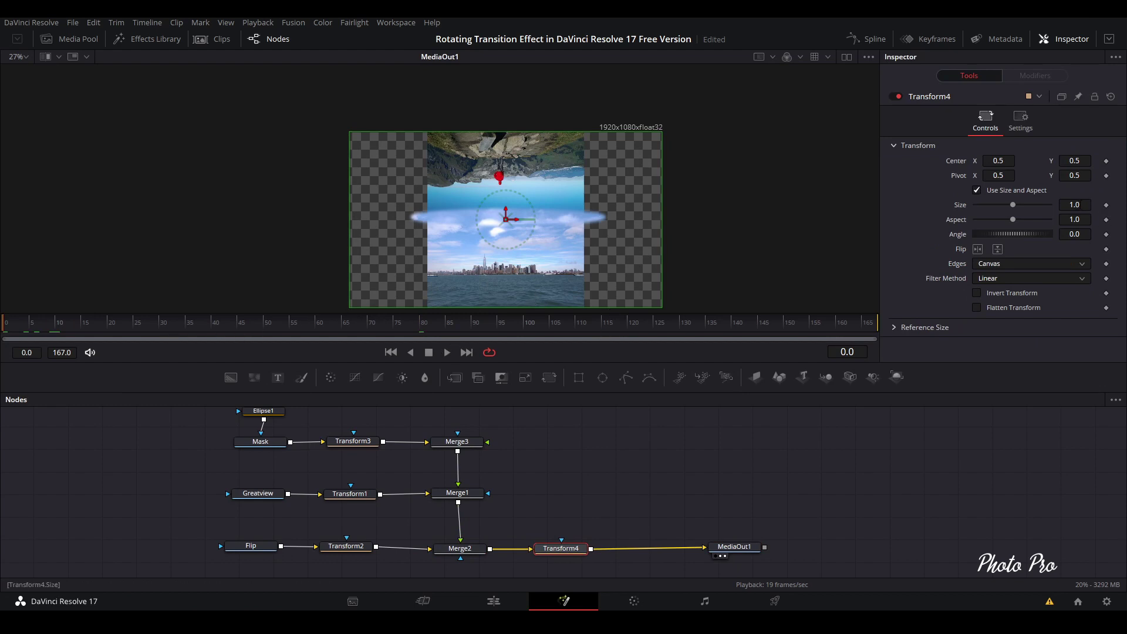
pyautogui.moveTo(1074, 205); pyautogui.dragTo(1105, 204)
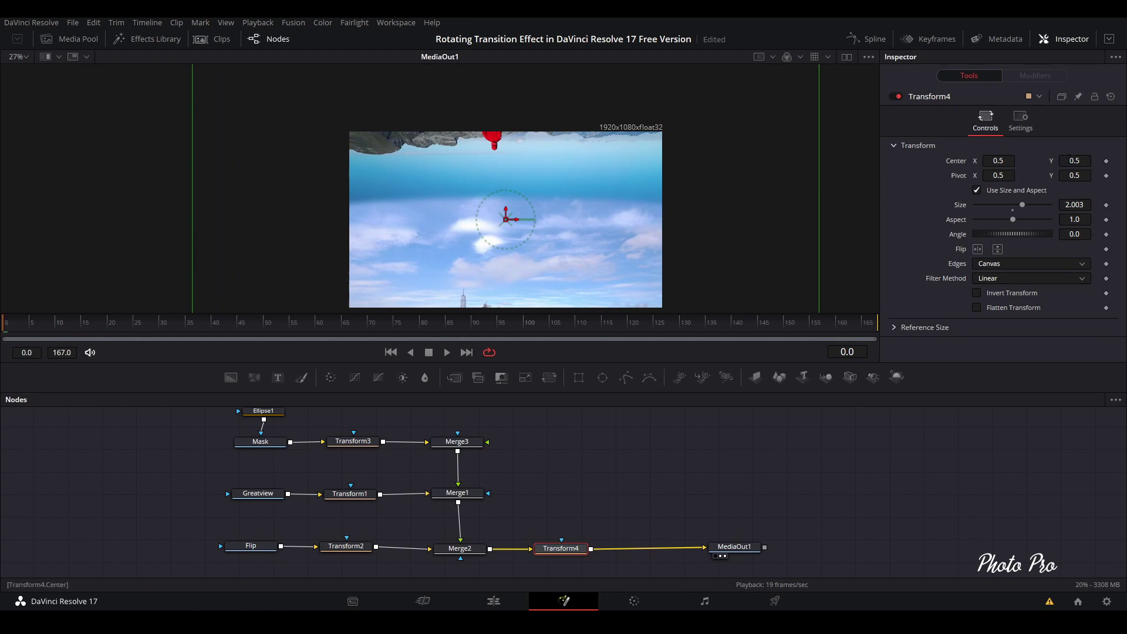
pyautogui.moveTo(1080, 160); pyautogui.dragTo(1106, 160)
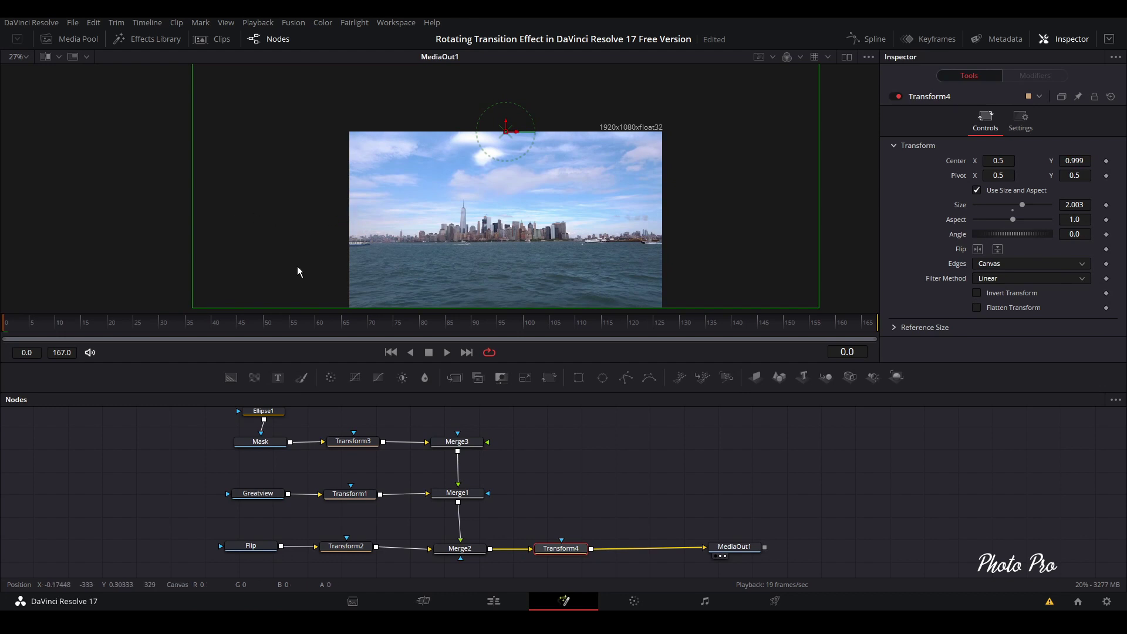
# - Keyframe Transform4's Center, Size and Angle at frame 0 and again at frame 20
pyautogui.click(1106, 161)
pyautogui.click(1105, 204)
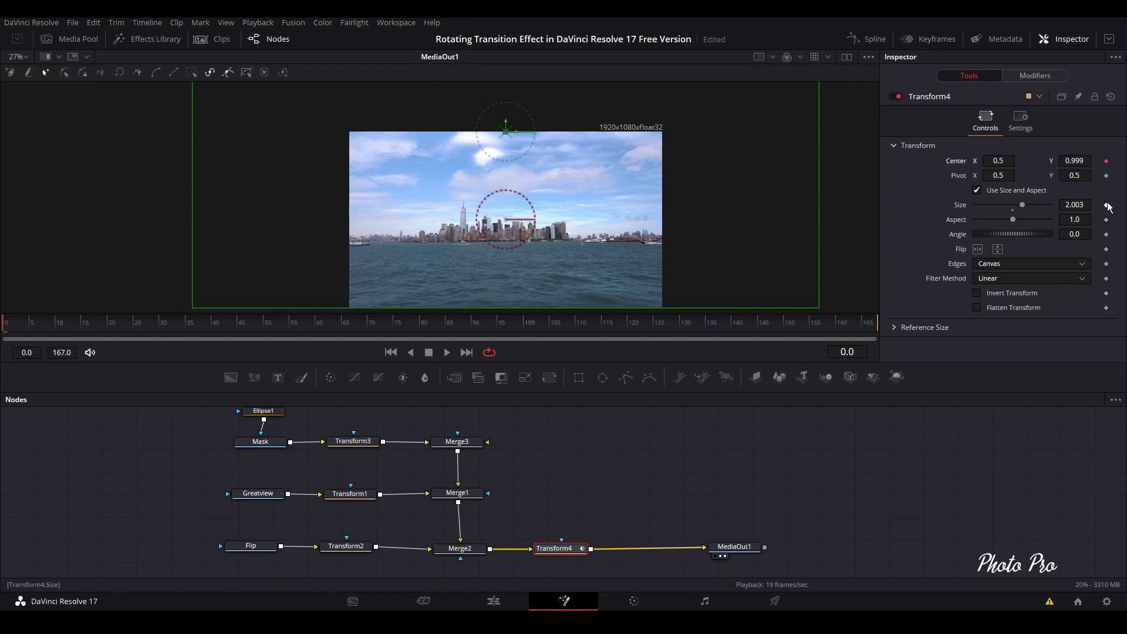
pyautogui.click(1106, 234)
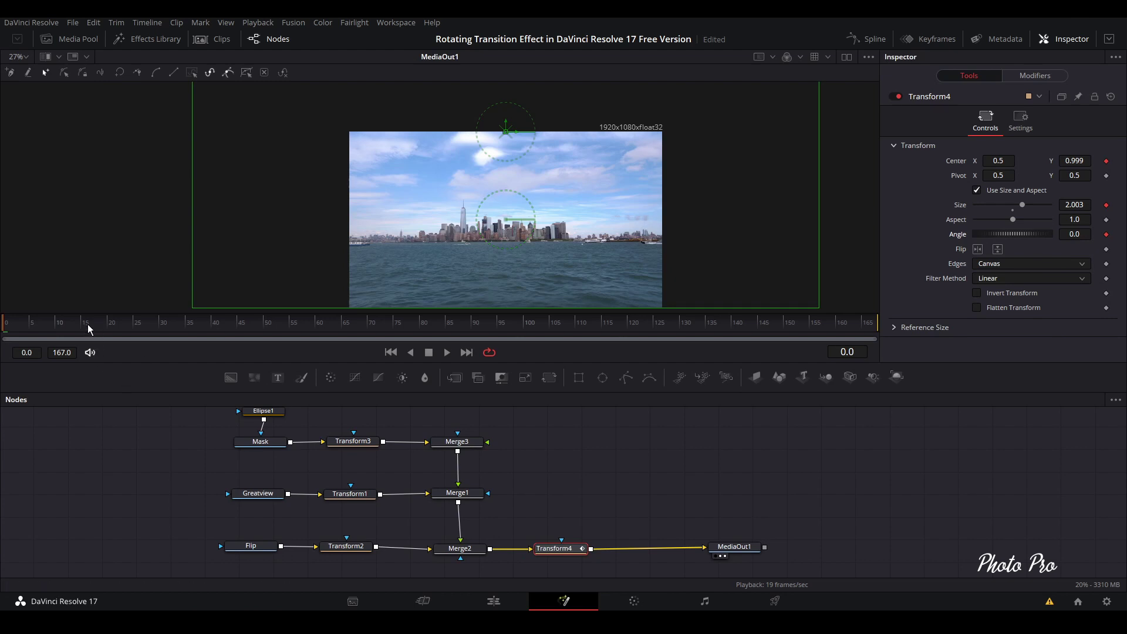
pyautogui.click(108, 323)
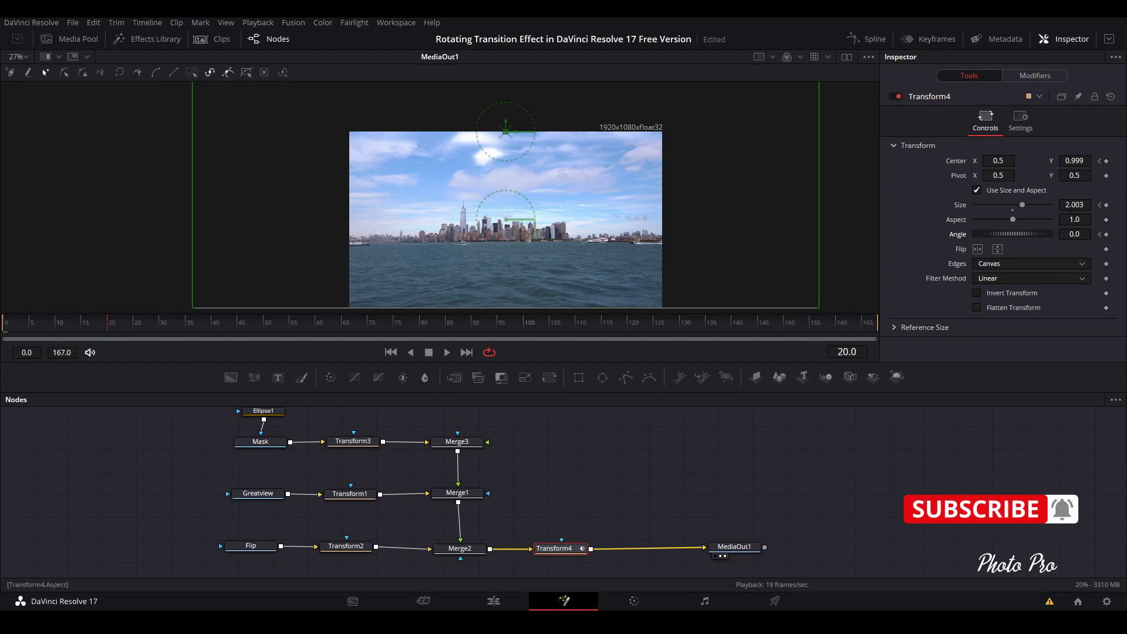
pyautogui.click(1106, 161)
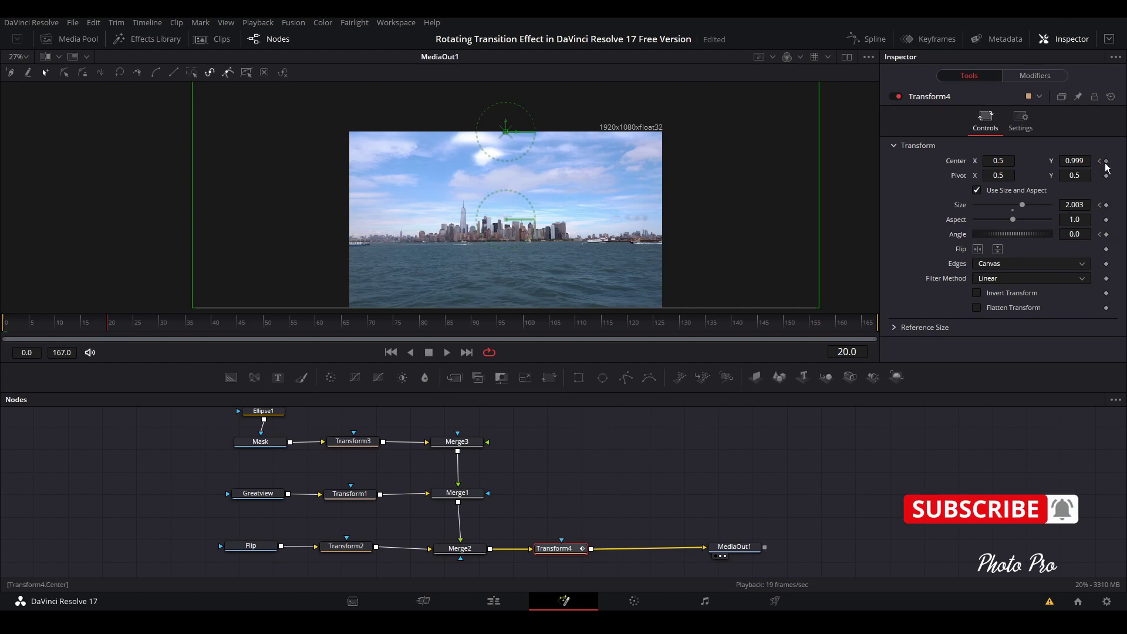
pyautogui.click(1106, 205)
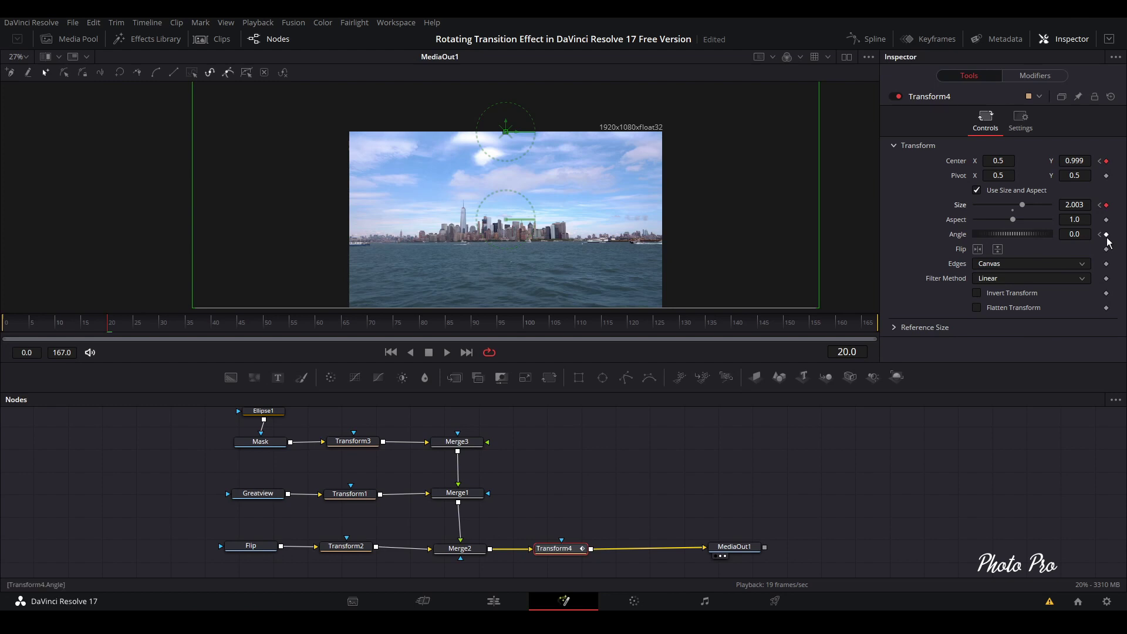
pyautogui.click(1106, 234)
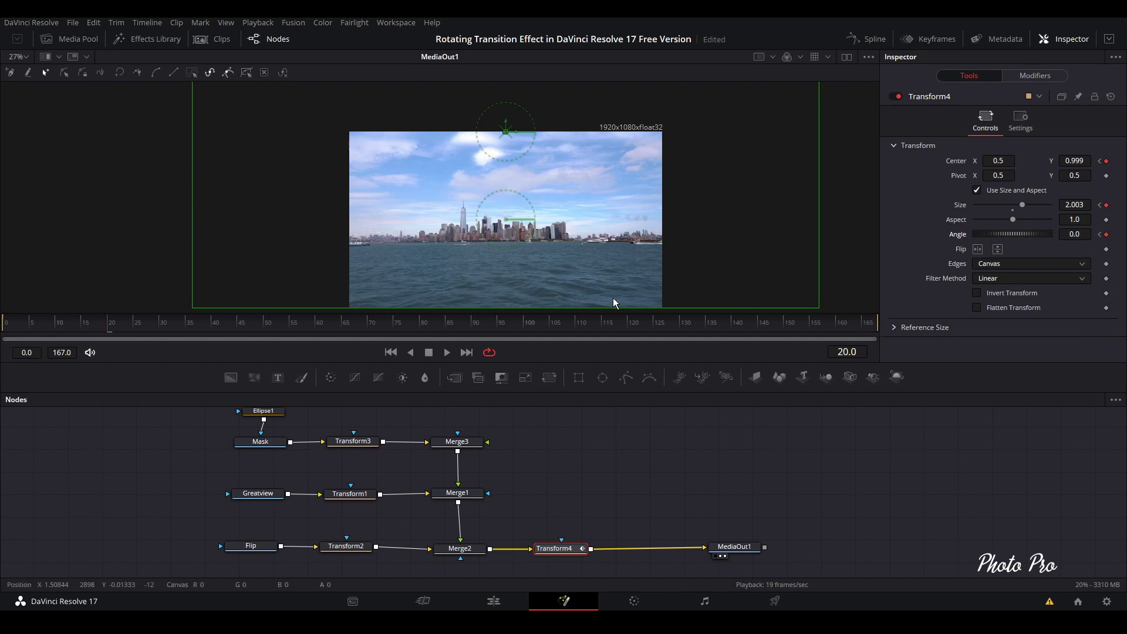
pyautogui.click(458, 322)
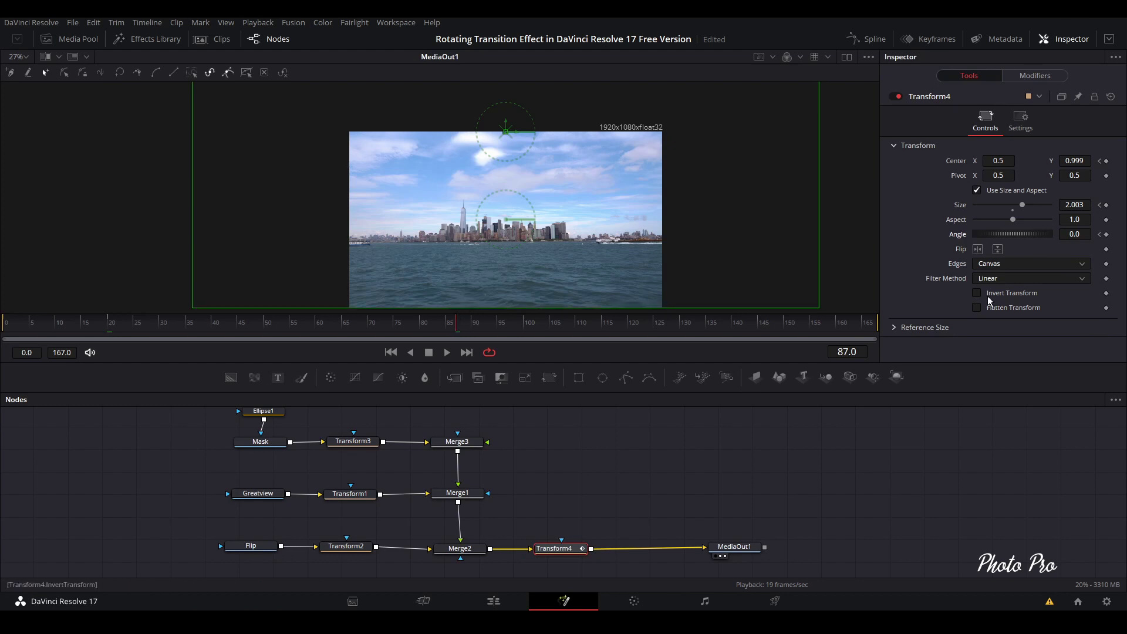
# - At frame 87, set Transform4's Angle to 90 and lower Center Y to 0.496
pyautogui.click(1074, 233)
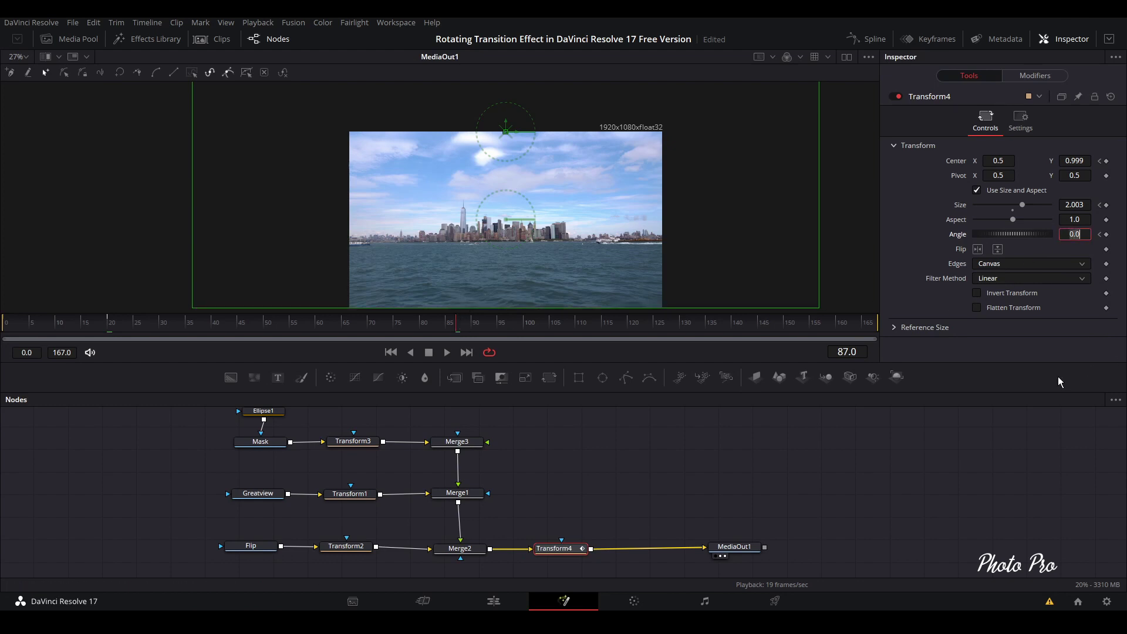
pyautogui.write('*')
pyautogui.write('90')
pyautogui.press('Tab')
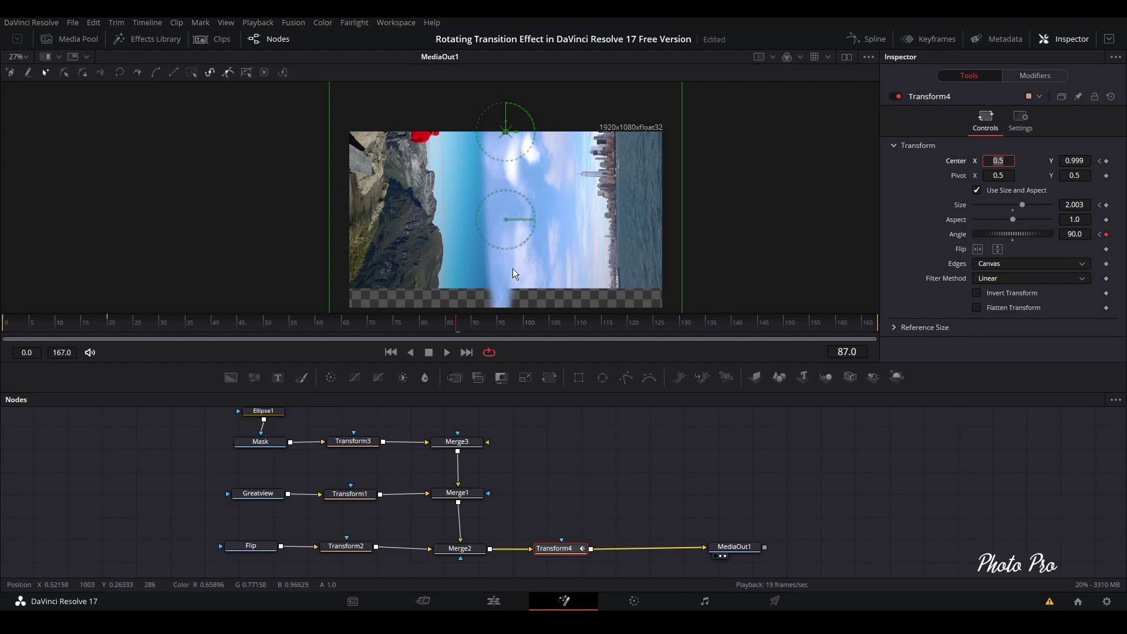
pyautogui.moveTo(1074, 160); pyautogui.dragTo(1012, 160)
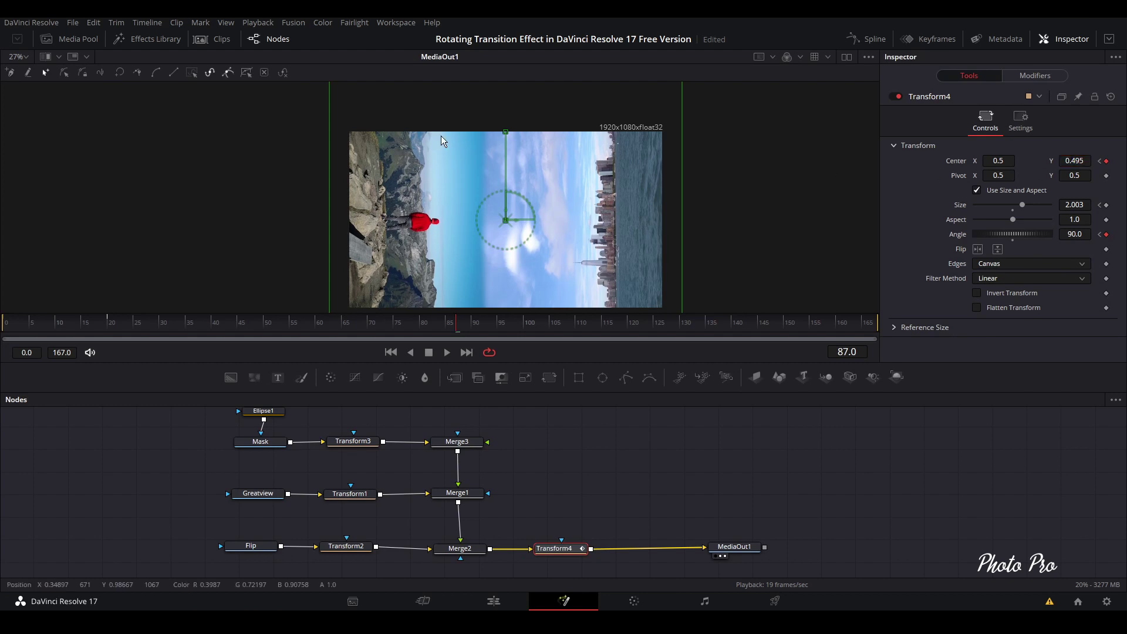
pyautogui.scroll(3, 548, 256)
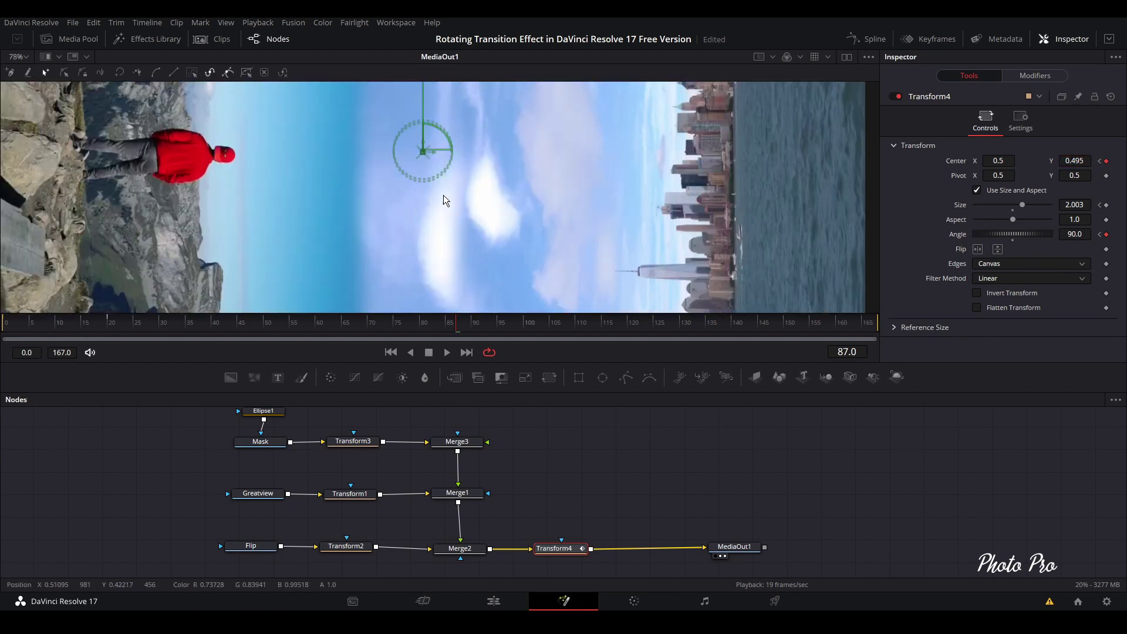
pyautogui.scroll(-5, 443, 195)
pyautogui.scroll(2, 474, 213)
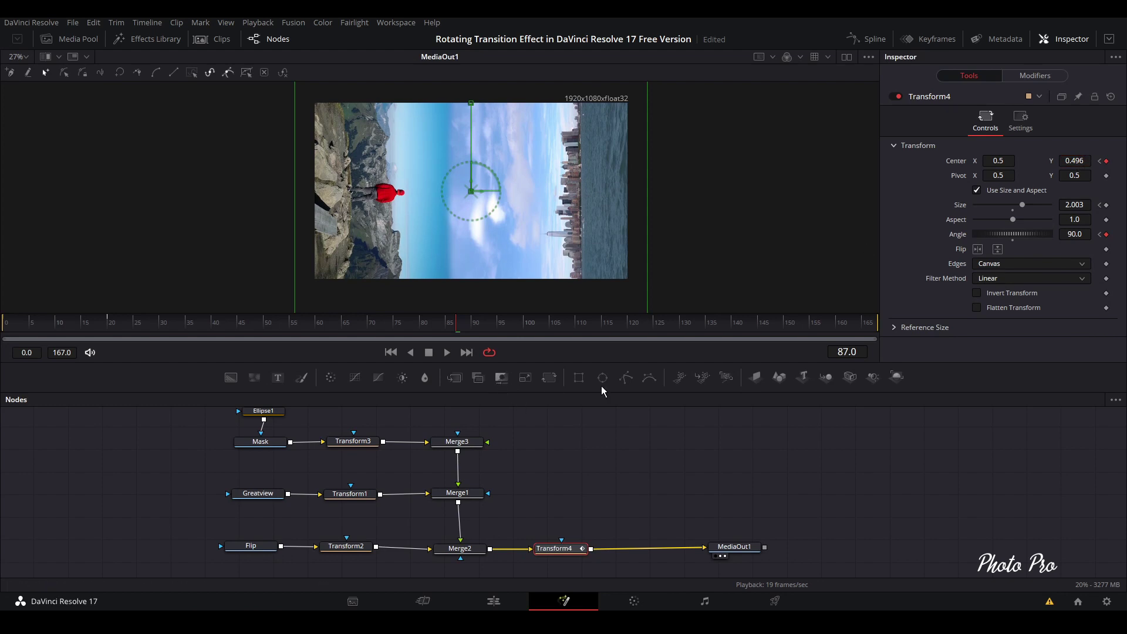
pyautogui.click(809, 323)
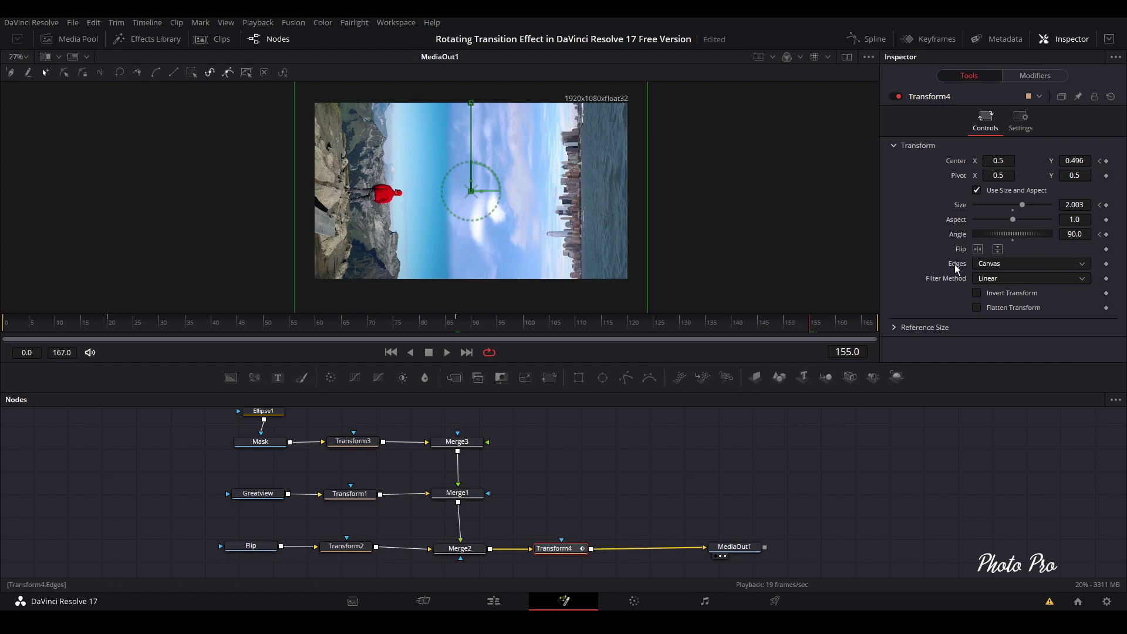
# - At frame 155, set Angle to 180 and Center Y to 1.0, then scrub to preview the spin
pyautogui.click(1074, 233)
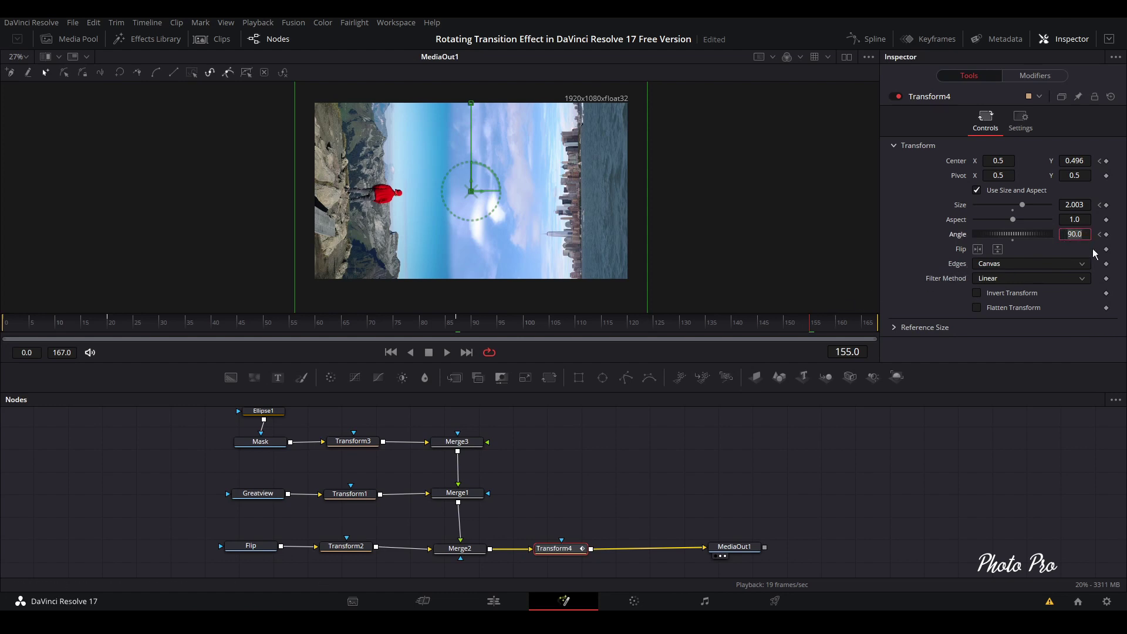
pyautogui.write('180')
pyautogui.press('Tab')
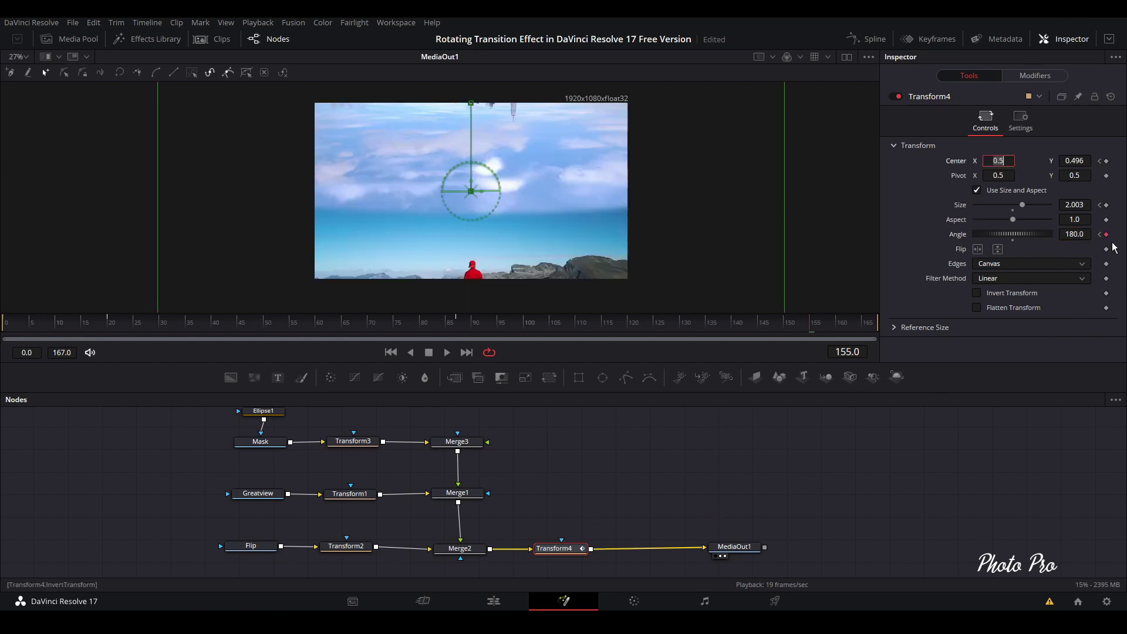
pyautogui.click(1074, 161)
pyautogui.write('0.739')
pyautogui.press('Return')
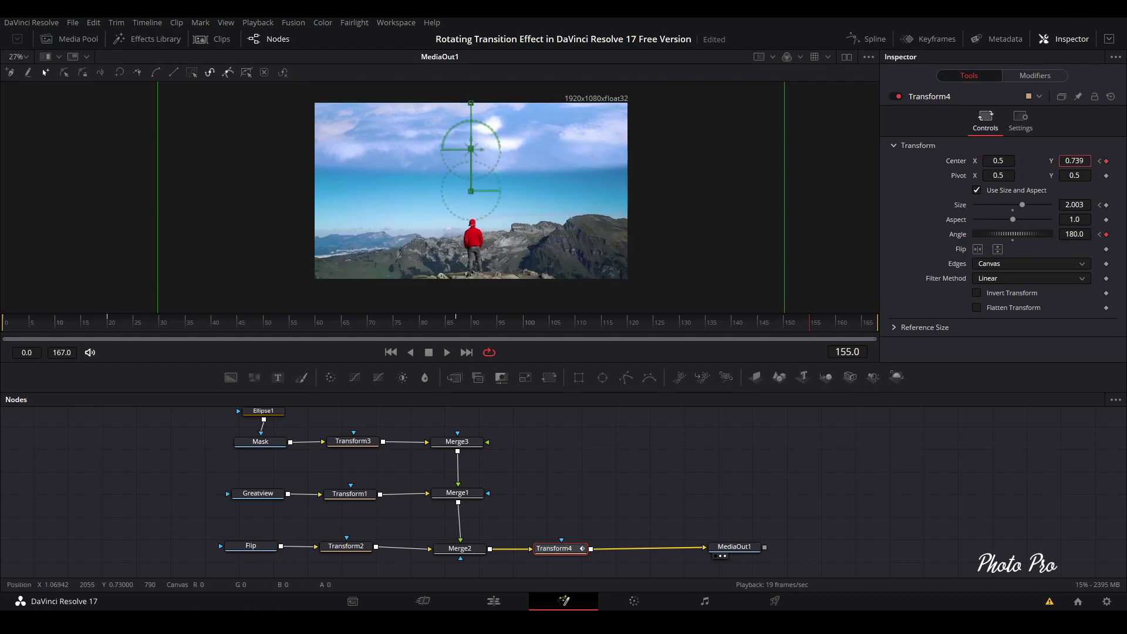
pyautogui.write('0.978')
pyautogui.press('Return')
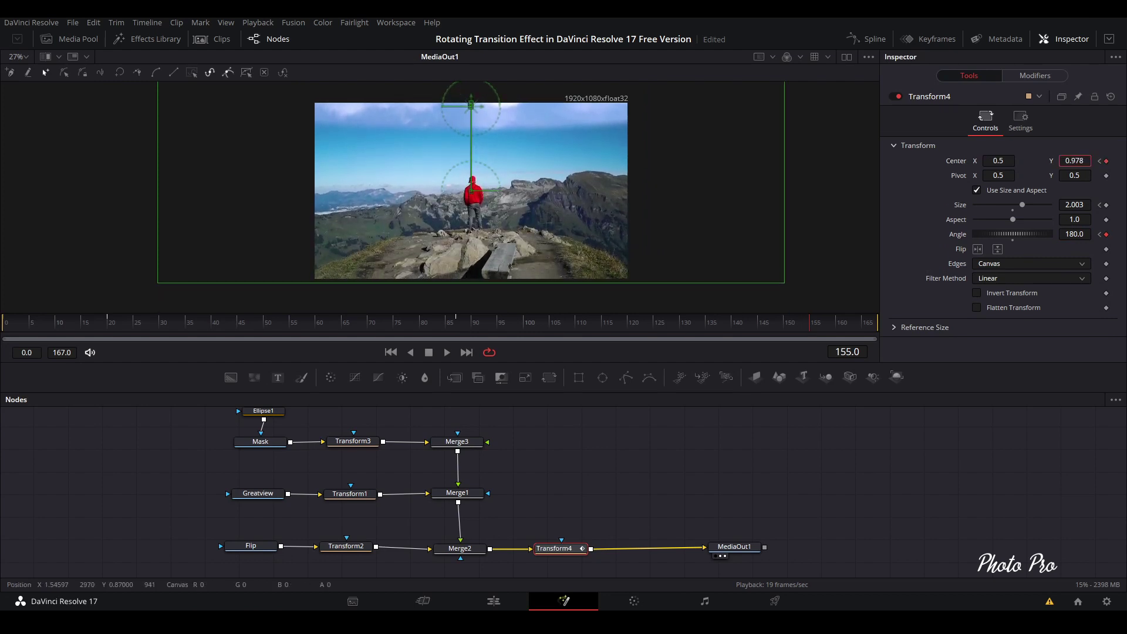
pyautogui.write('1.0')
pyautogui.press('Return')
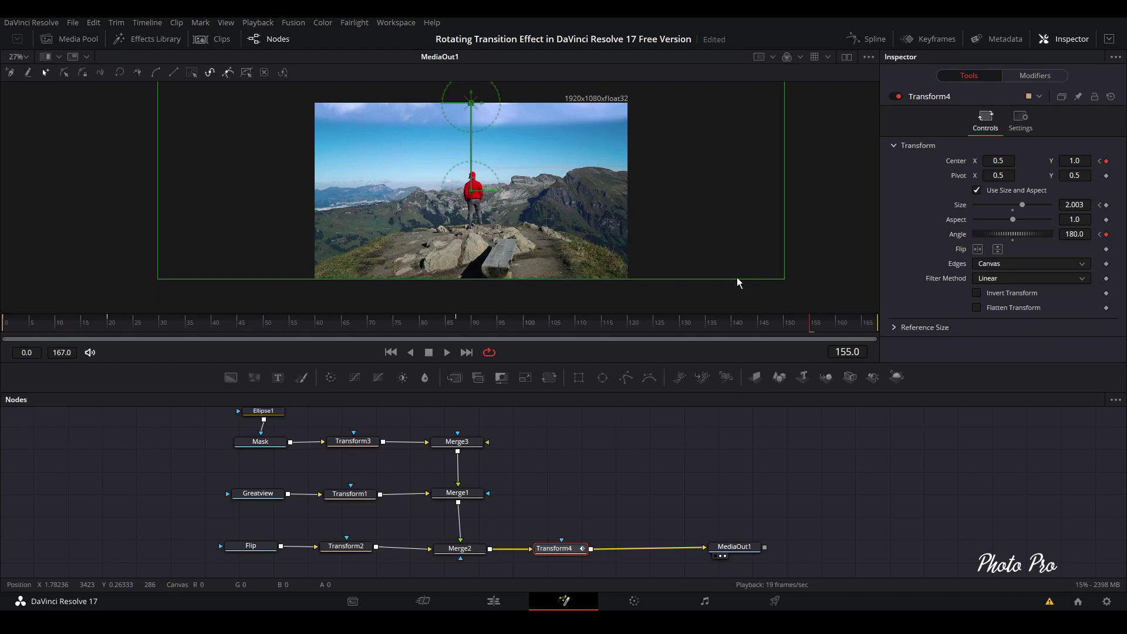
pyautogui.moveTo(37, 324); pyautogui.dragTo(669, 322)
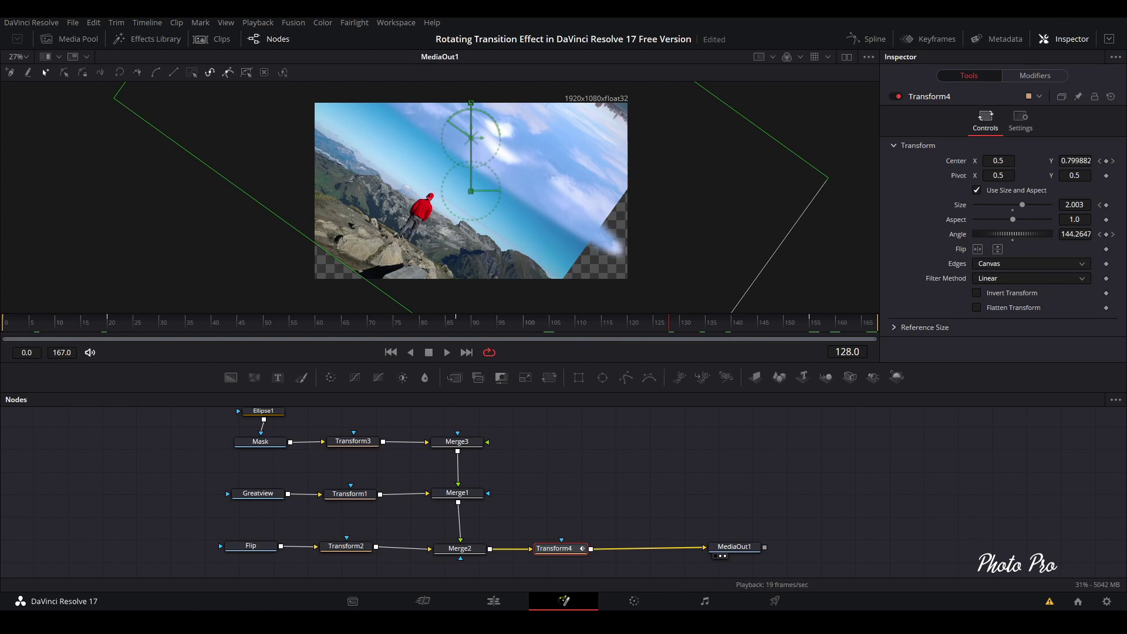
# - Set Transform4's Size to 5 at frame 87 and about 2.013 at frame 155
pyautogui.click(815, 322)
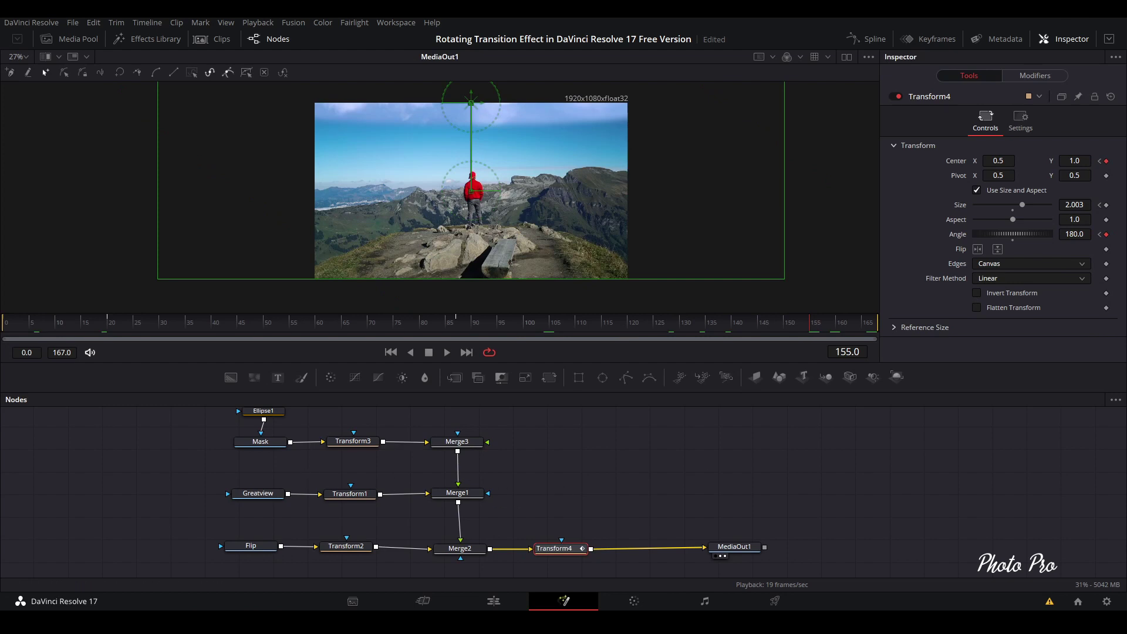
pyautogui.click(1099, 234)
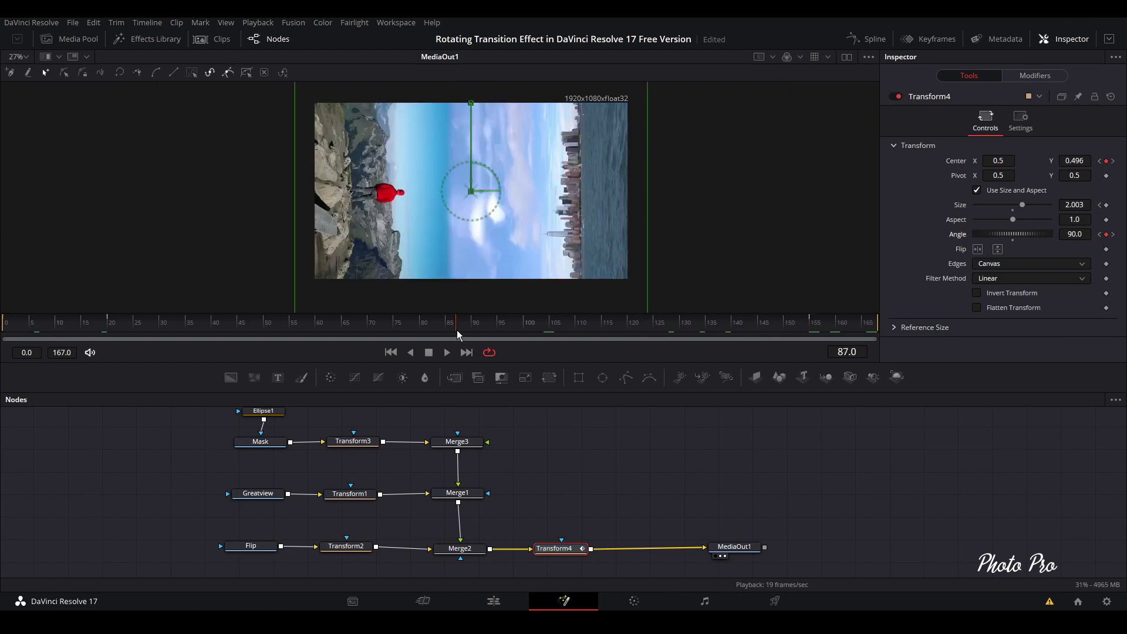
pyautogui.click(1067, 204)
pyautogui.write('5')
pyautogui.press('Tab')
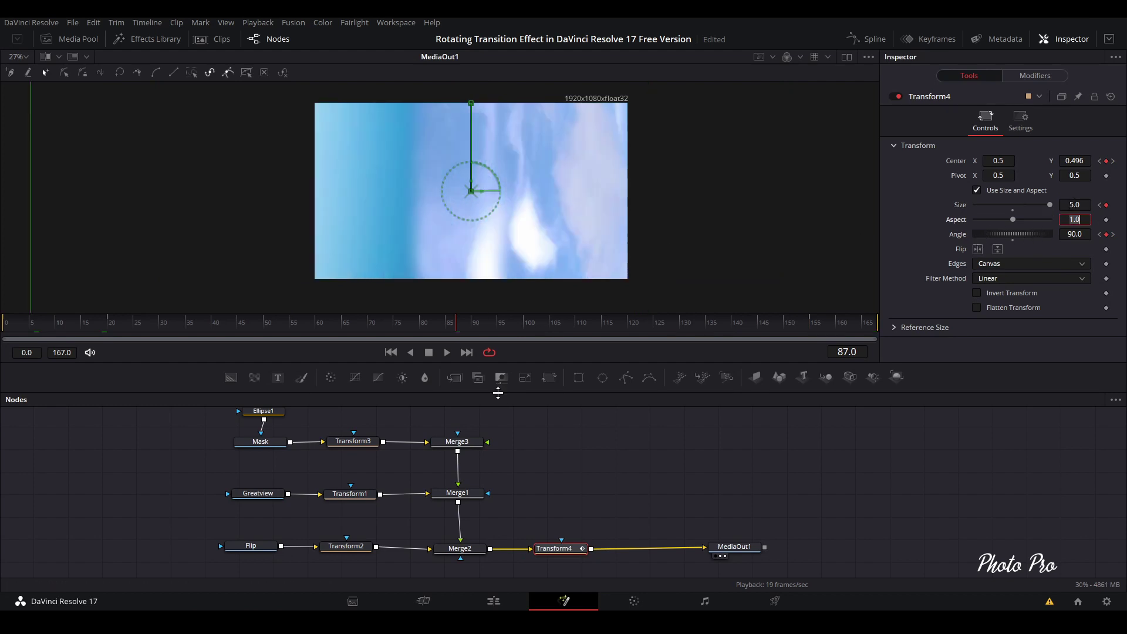
pyautogui.click(810, 323)
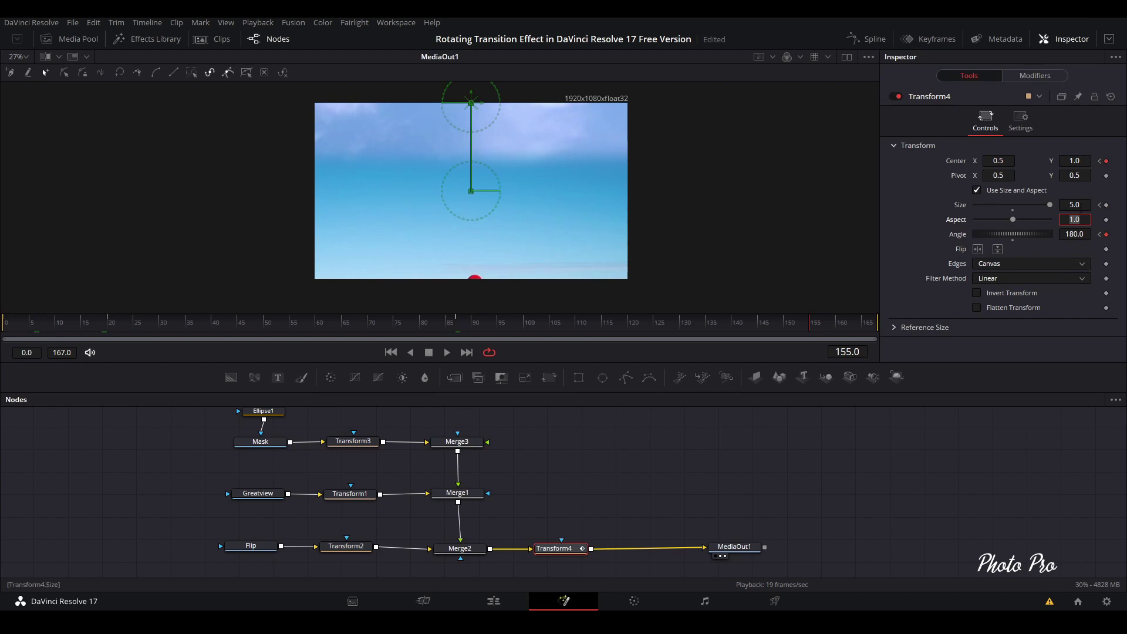
pyautogui.moveTo(1050, 204); pyautogui.dragTo(1022, 204)
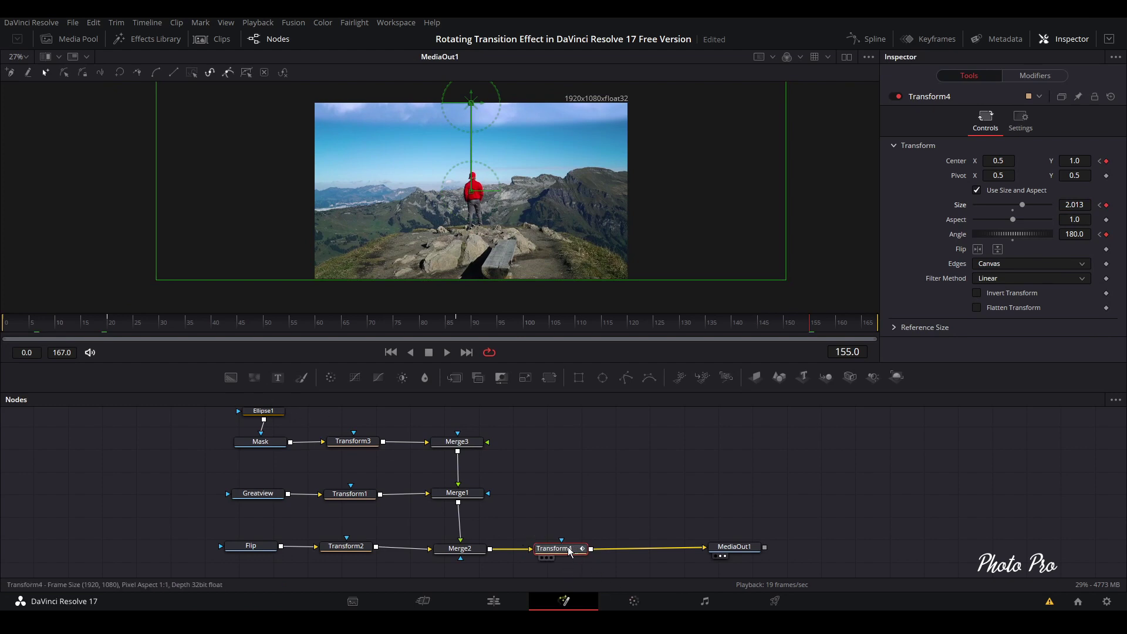
# - In the Spline editor, ease the Size keyframes at frames 20, 87 and 155
pyautogui.click(863, 40)
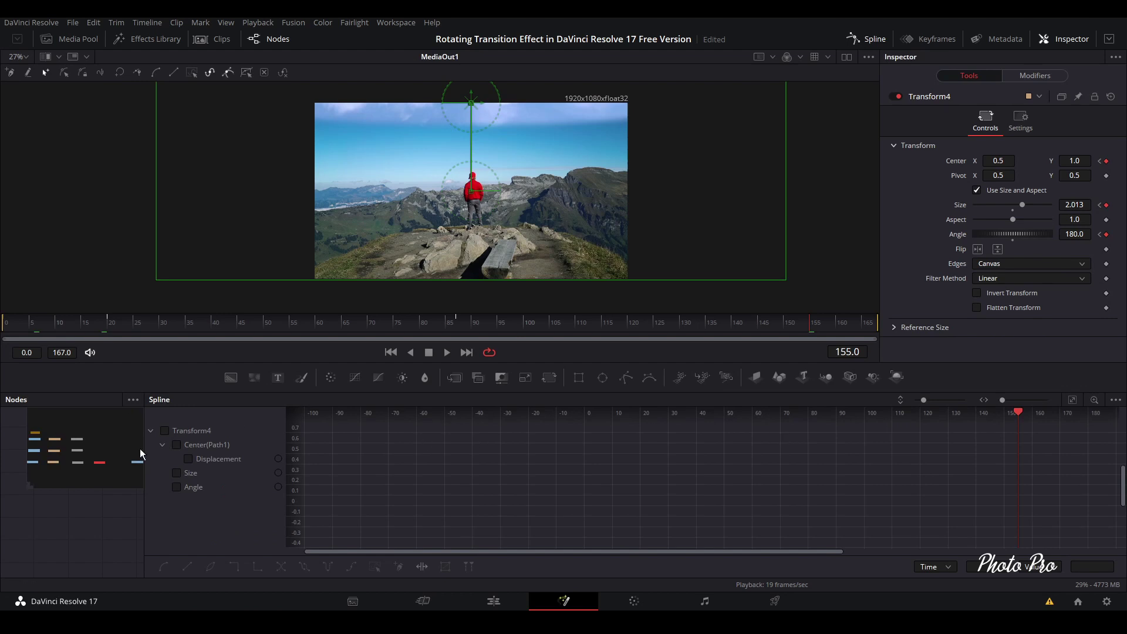
pyautogui.click(164, 431)
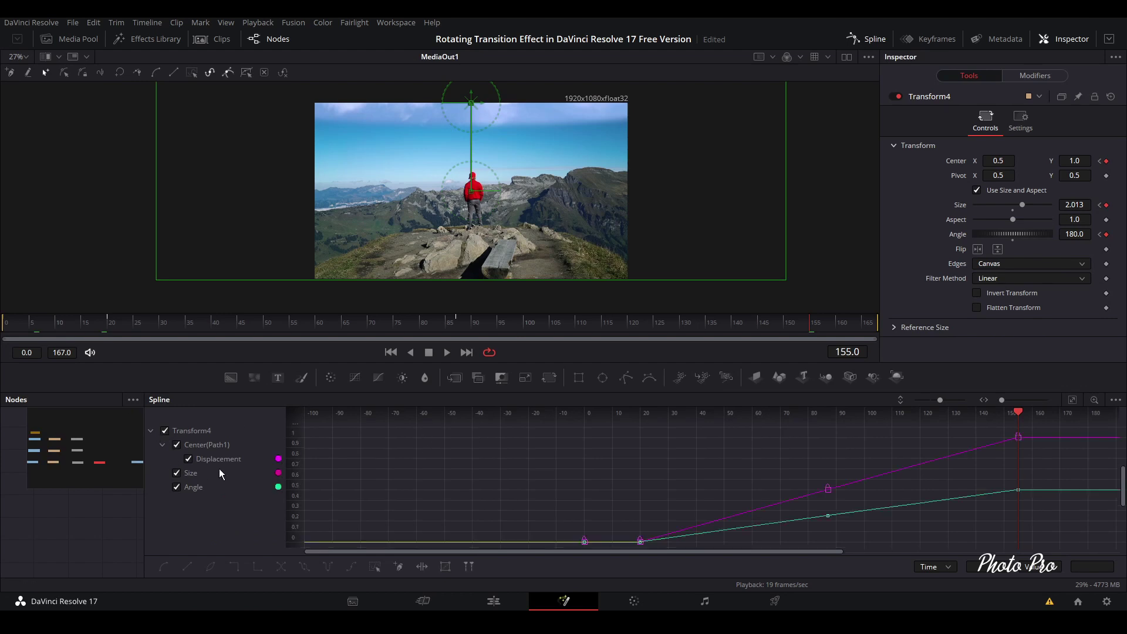
pyautogui.click(177, 445)
pyautogui.click(176, 446)
pyautogui.click(178, 445)
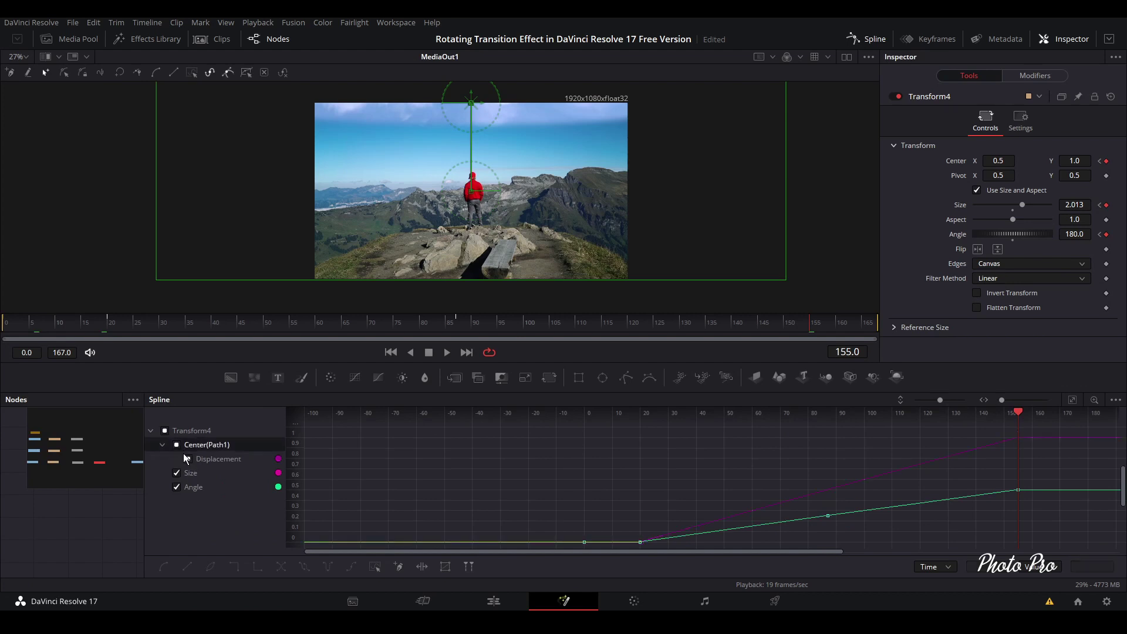
pyautogui.click(175, 487)
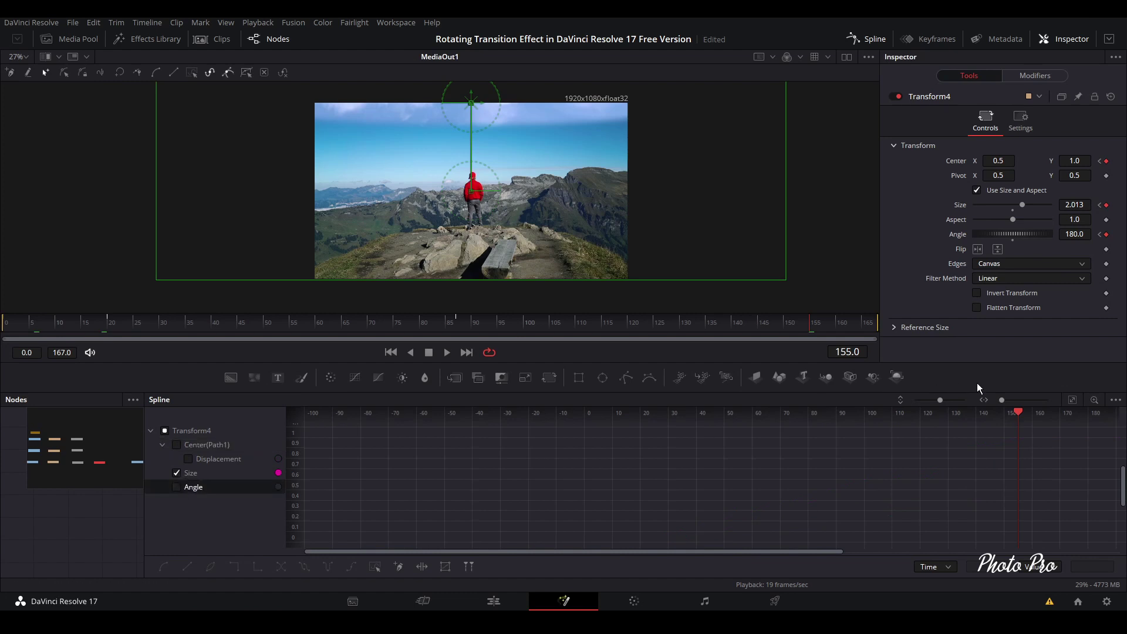
pyautogui.click(1072, 399)
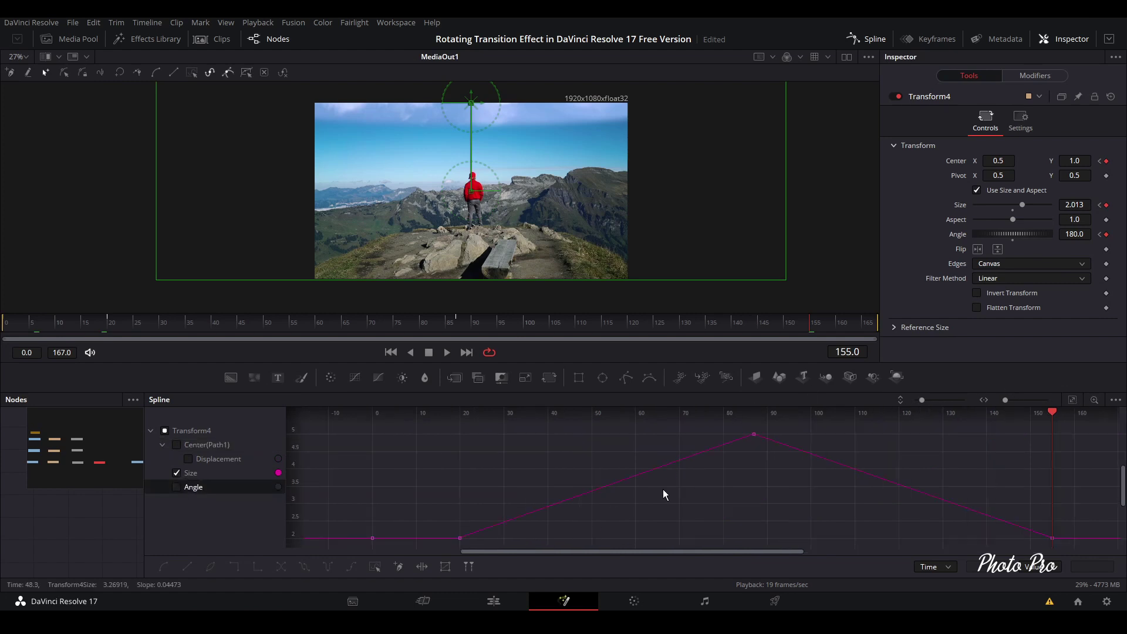
pyautogui.click(460, 538)
pyautogui.click(467, 566)
pyautogui.click(753, 436)
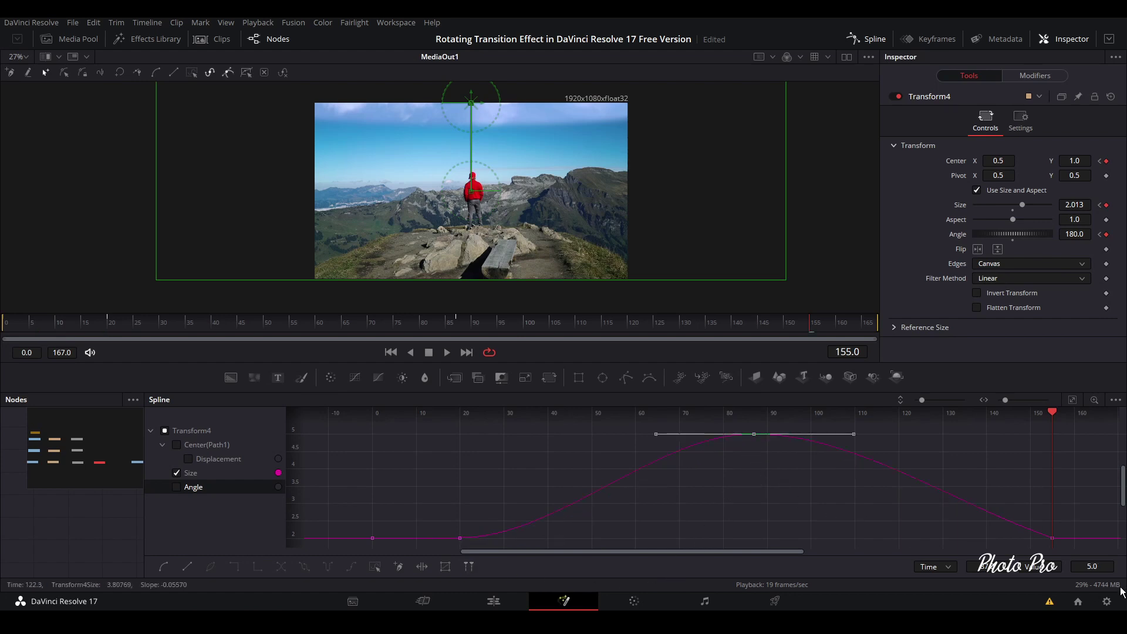
pyautogui.click(1051, 538)
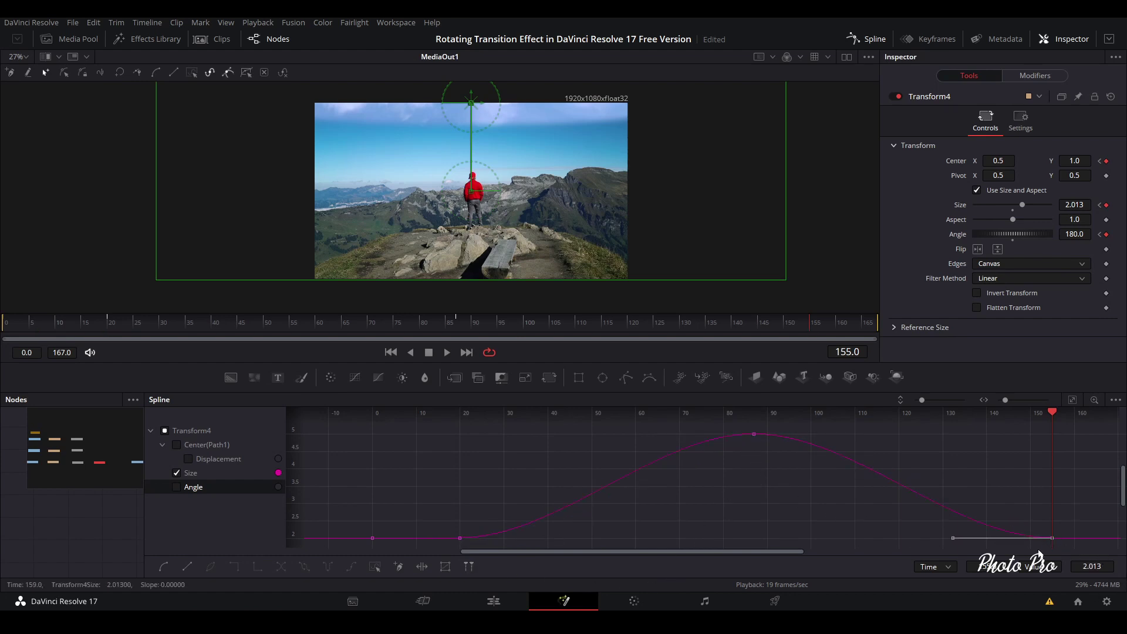
# - Smooth the Angle keyframes from frame 20 to 155 with Shift+S
pyautogui.click(177, 473)
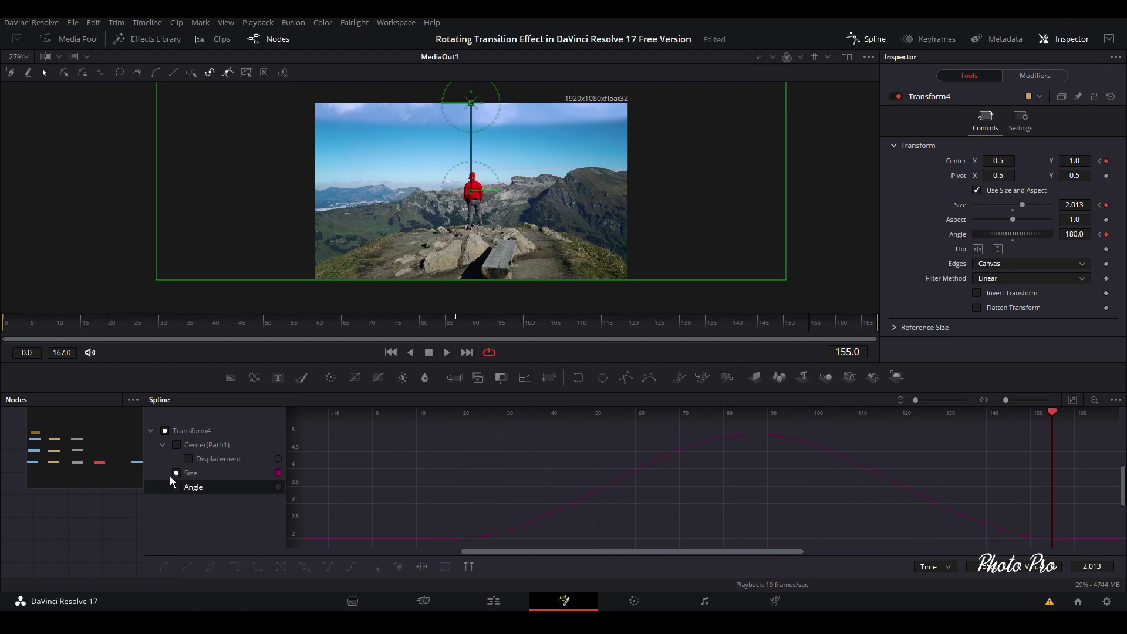
pyautogui.click(177, 487)
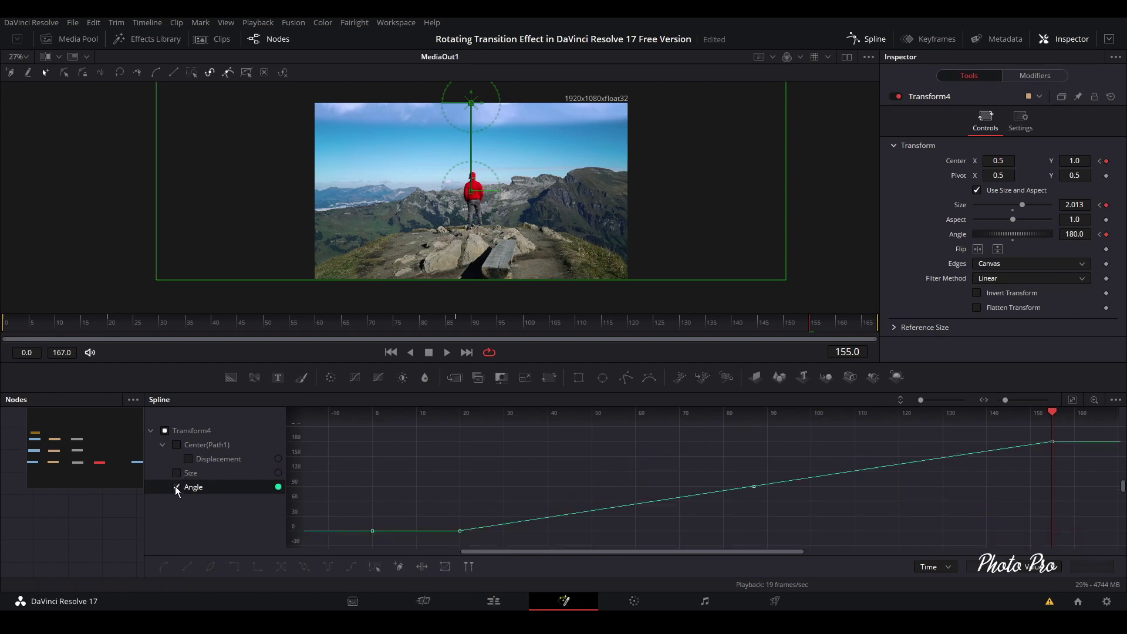
pyautogui.click(1073, 397)
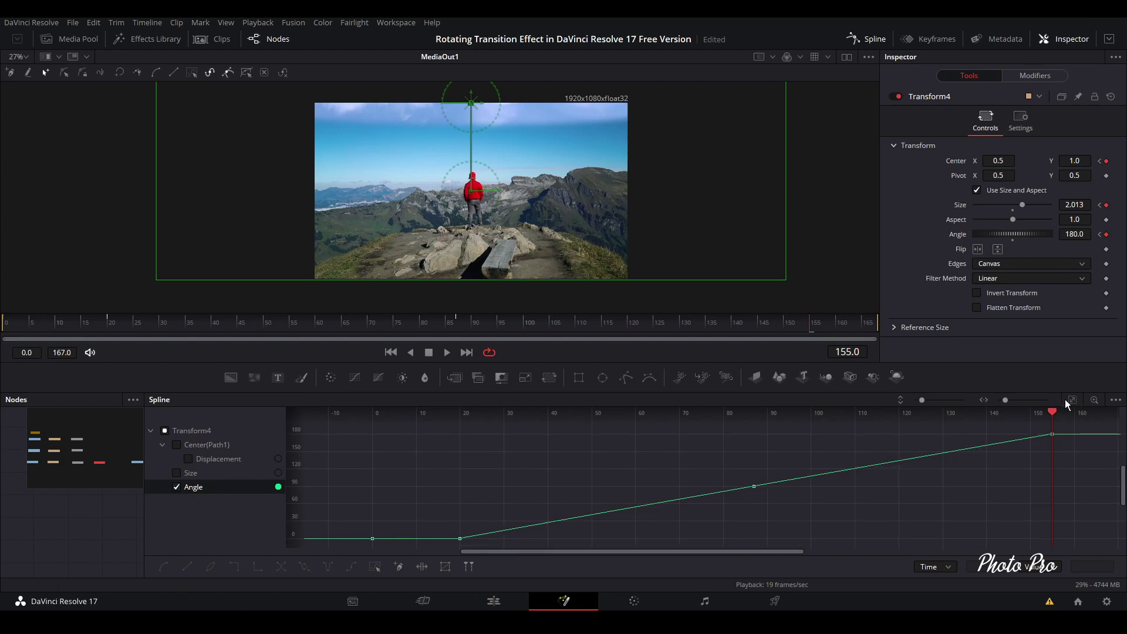
pyautogui.click(753, 487)
pyautogui.click(748, 491)
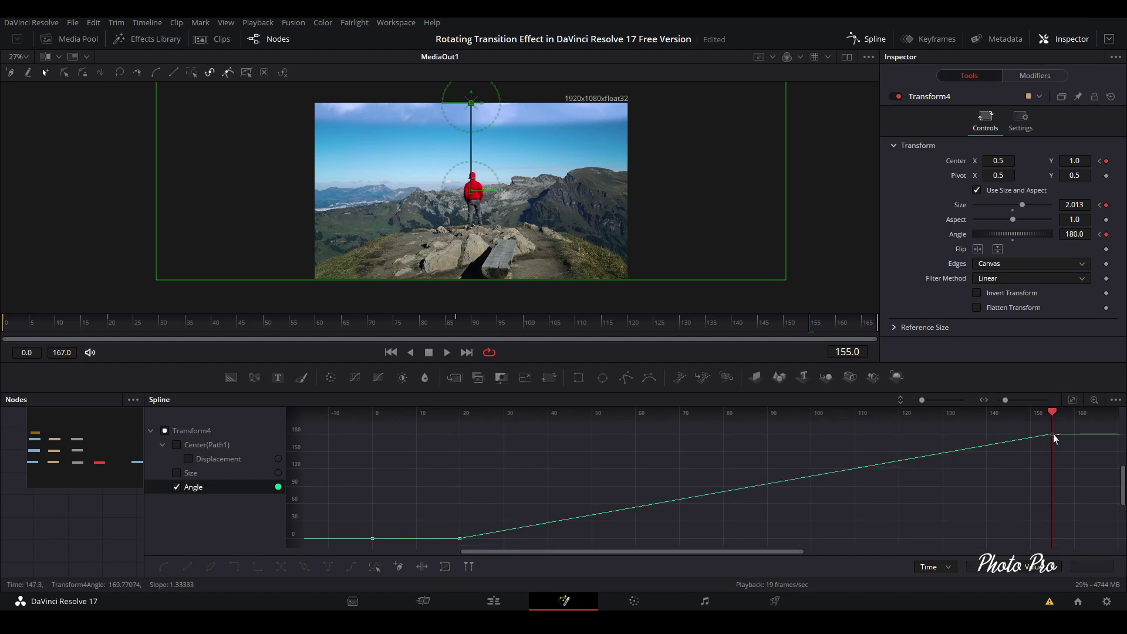
pyautogui.moveTo(1071, 427); pyautogui.dragTo(422, 552)
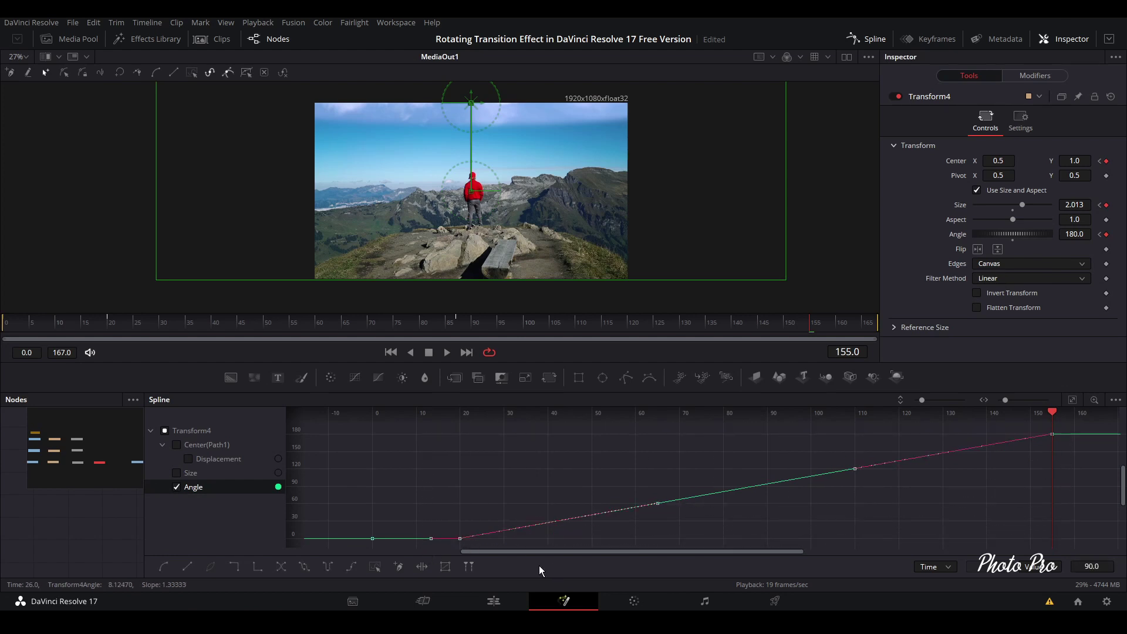
pyautogui.hotkey('shift', 's')
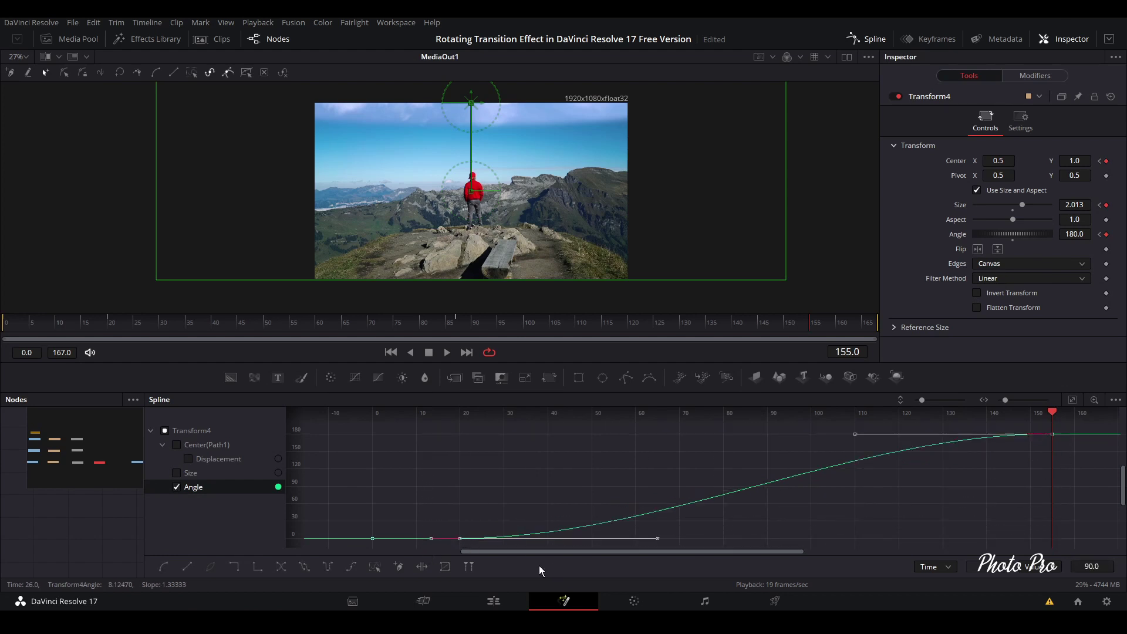
# - Delete the frame-87 displacement keyframe and smooth the remaining displacement keys
pyautogui.click(176, 487)
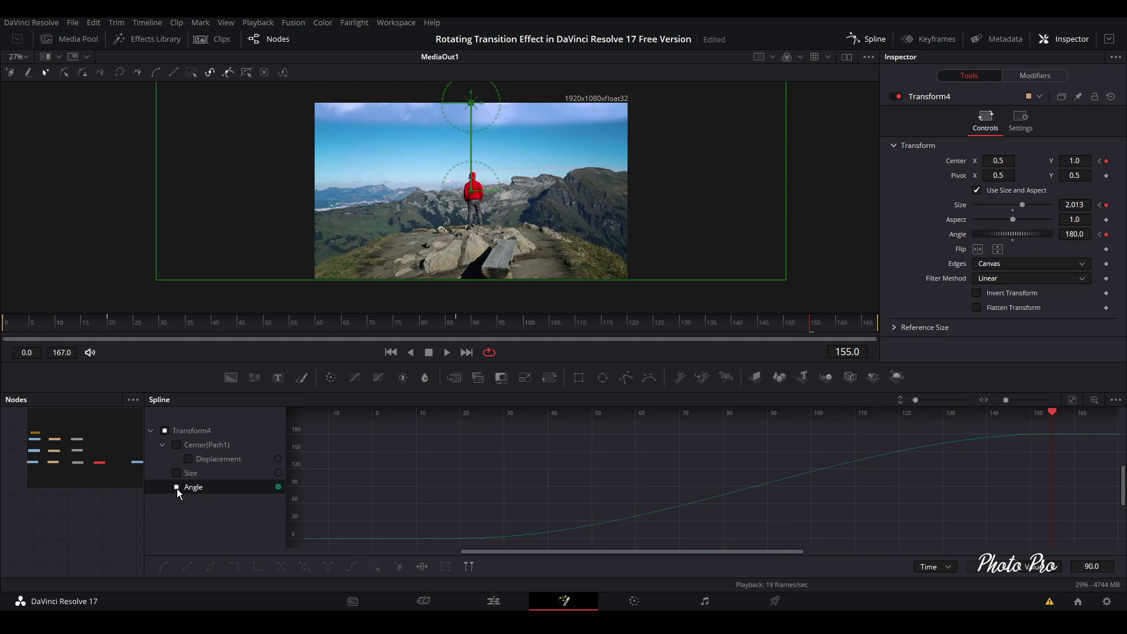
pyautogui.click(189, 459)
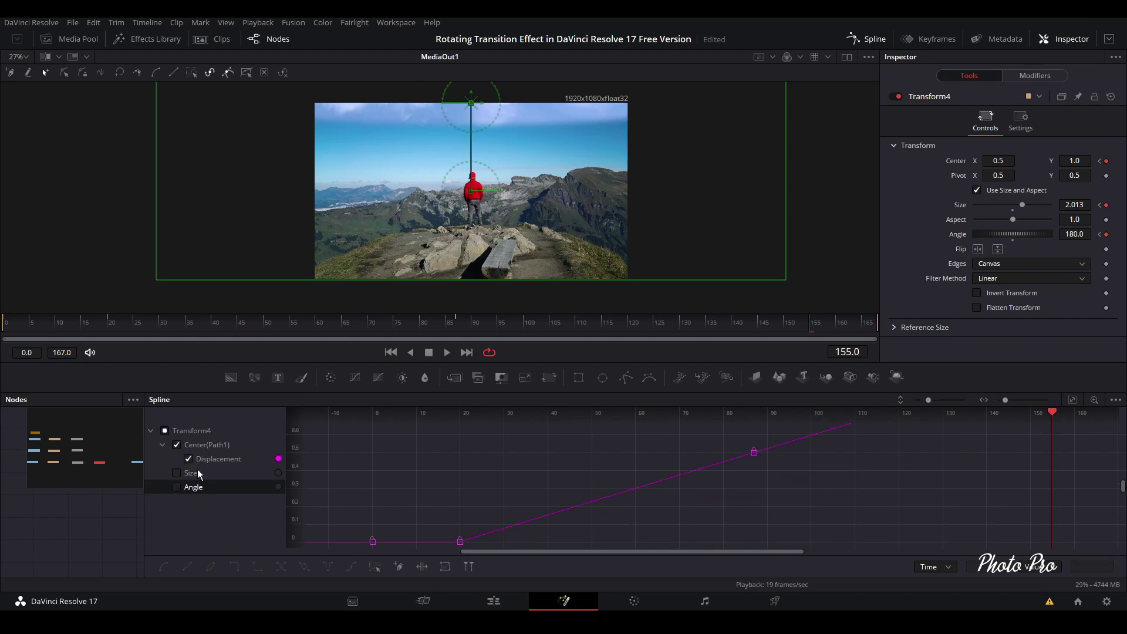
pyautogui.click(1073, 400)
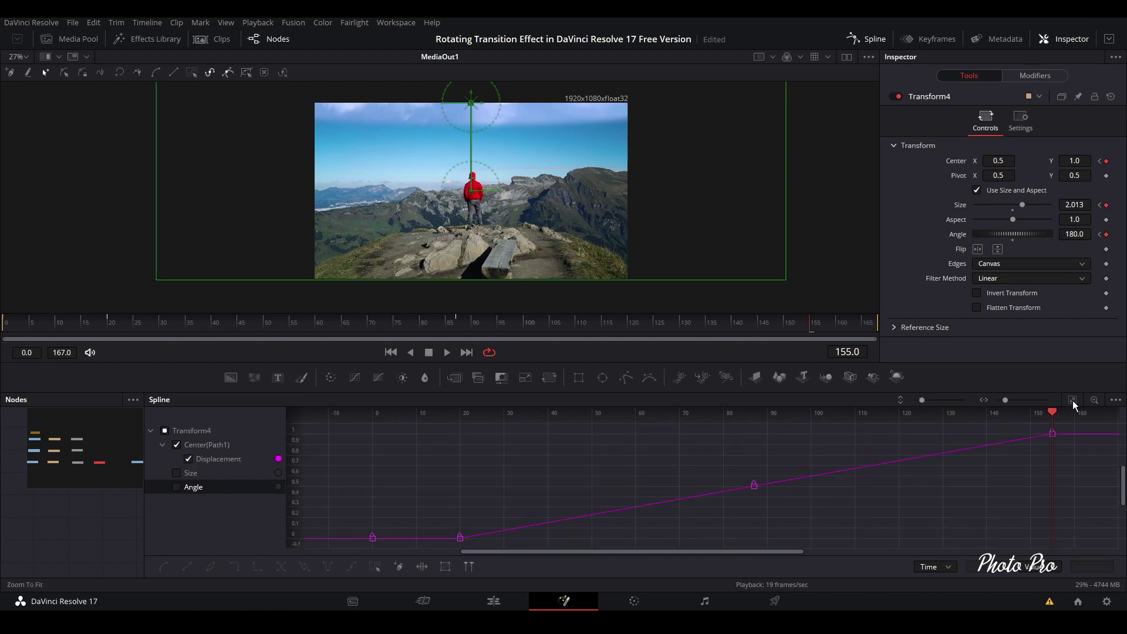
pyautogui.click(753, 486)
pyautogui.press('Delete')
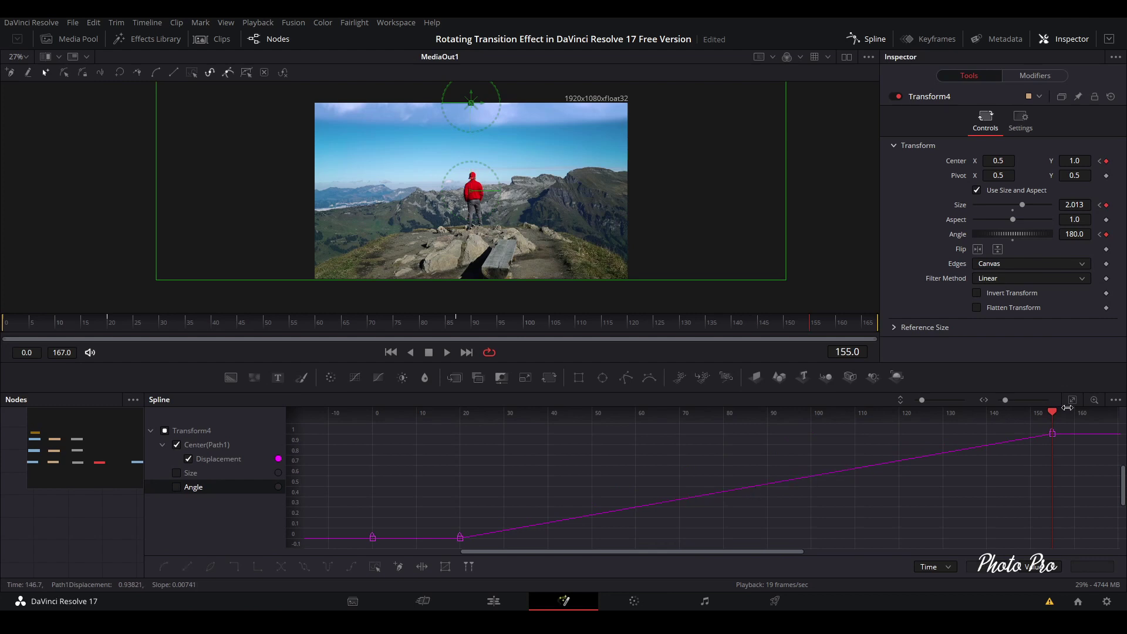
pyautogui.moveTo(1073, 432); pyautogui.dragTo(422, 547)
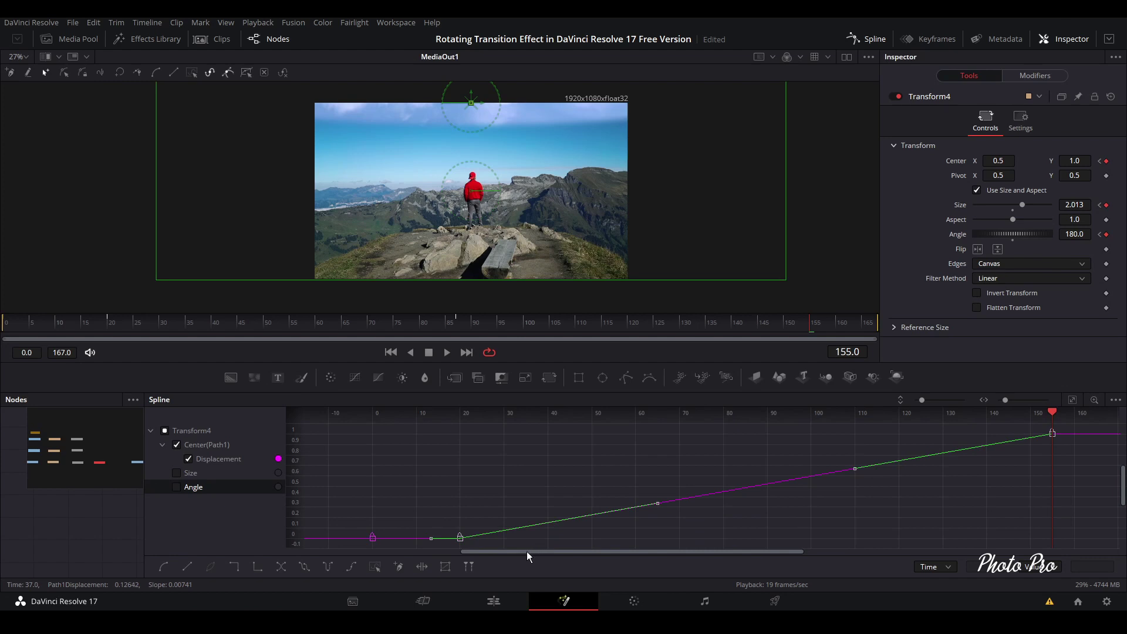
pyautogui.hotkey('shift', 's')
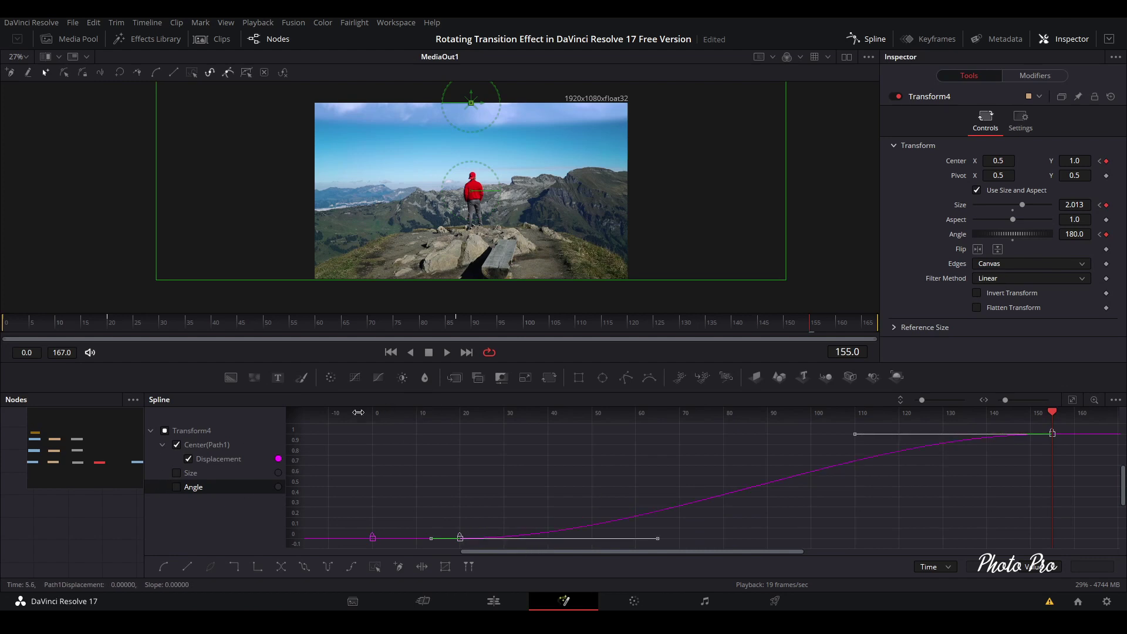
# - Return to the Edit page and play Fusion Clip 8 full screen from the timeline start
pyautogui.click(871, 39)
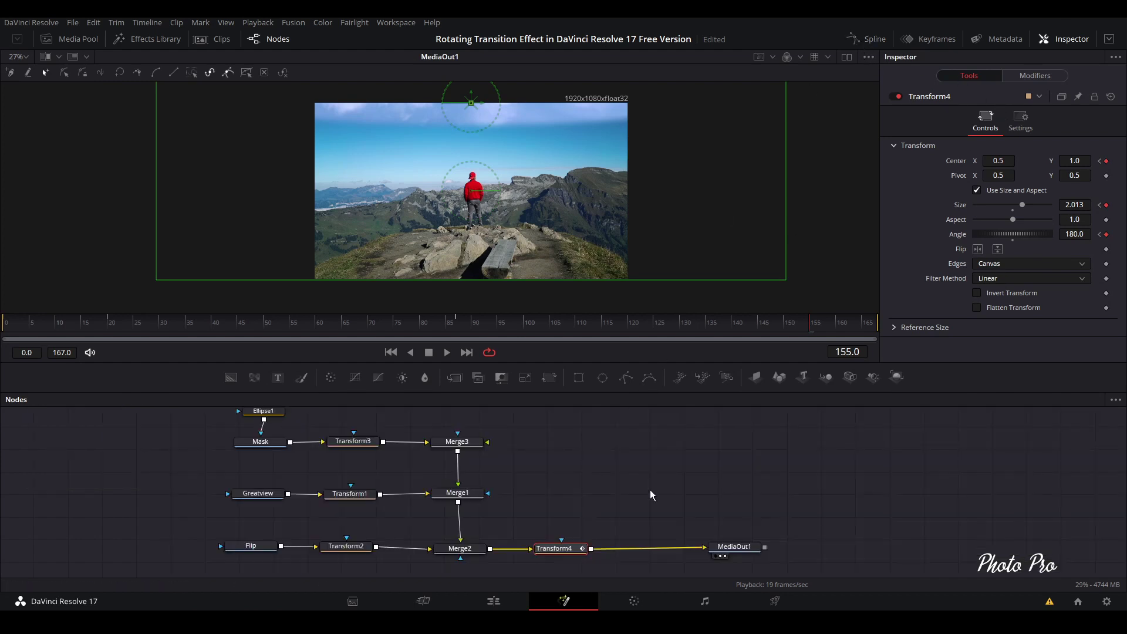
pyautogui.click(519, 598)
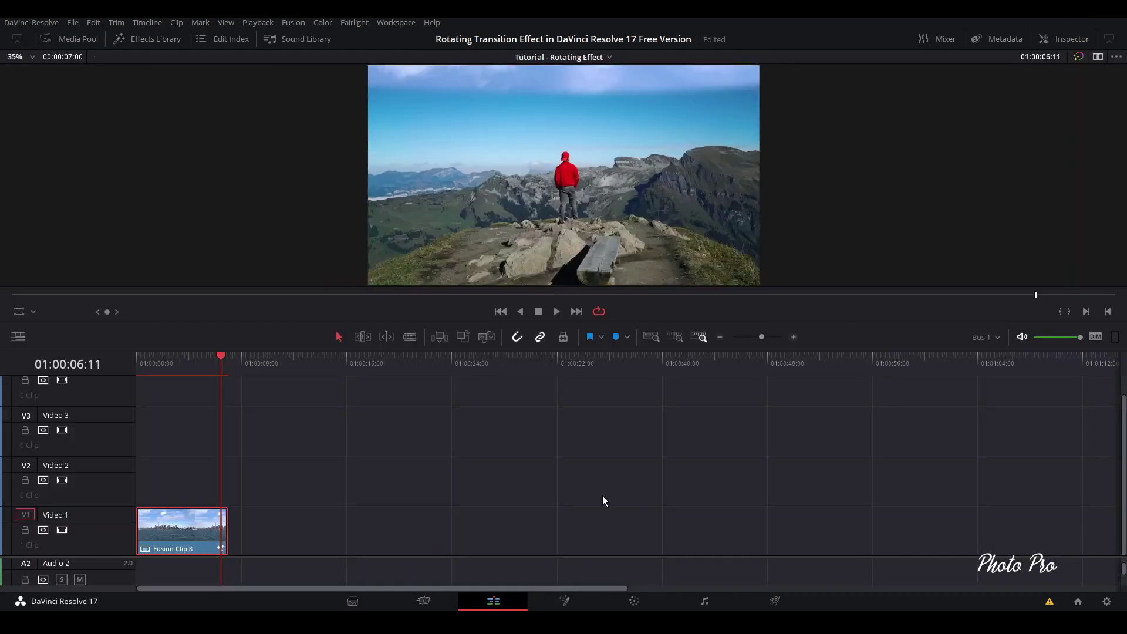
pyautogui.click(140, 363)
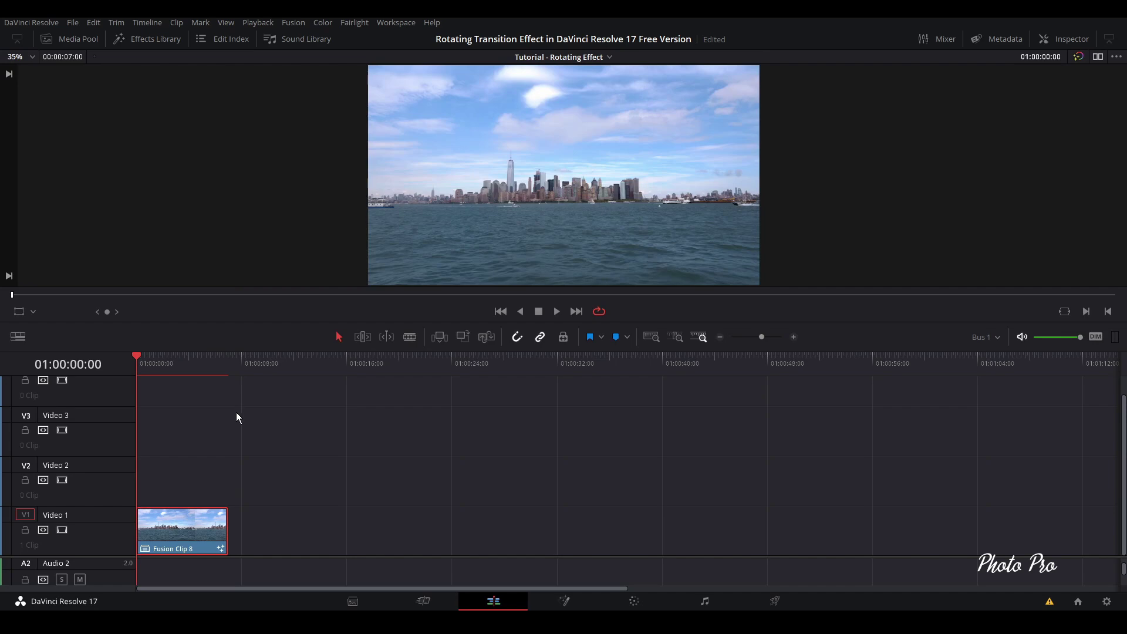
pyautogui.hotkey('ctrl', 'f')
pyautogui.press('space')
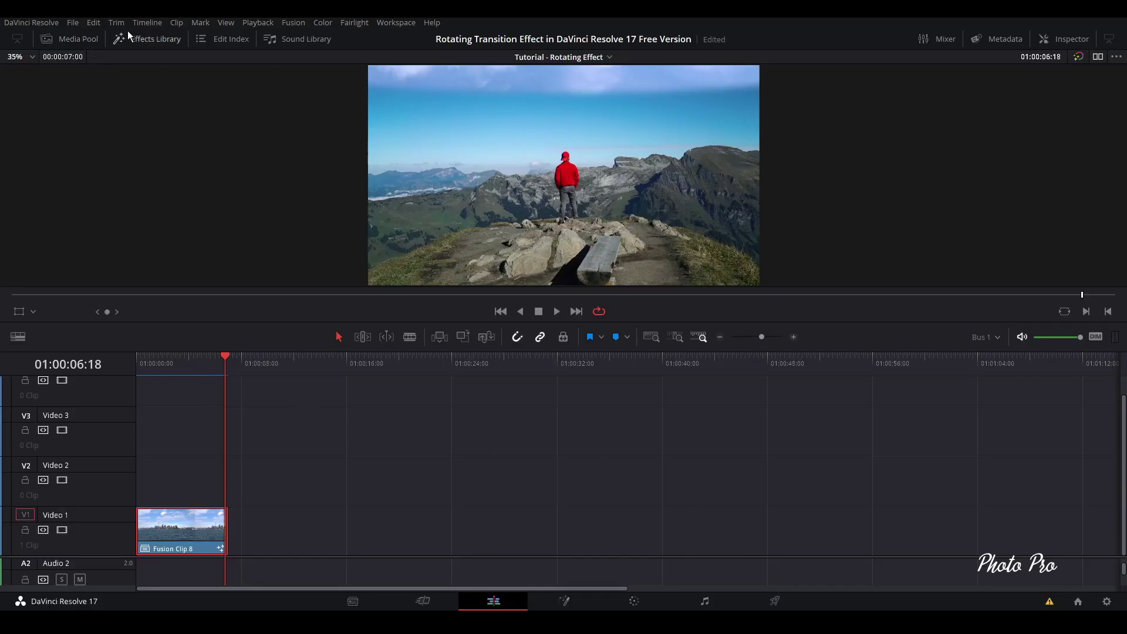
# - Place an Adjustment Clip from the Effects Library on V2, trimmed to the Fusion clip's length
pyautogui.click(148, 39)
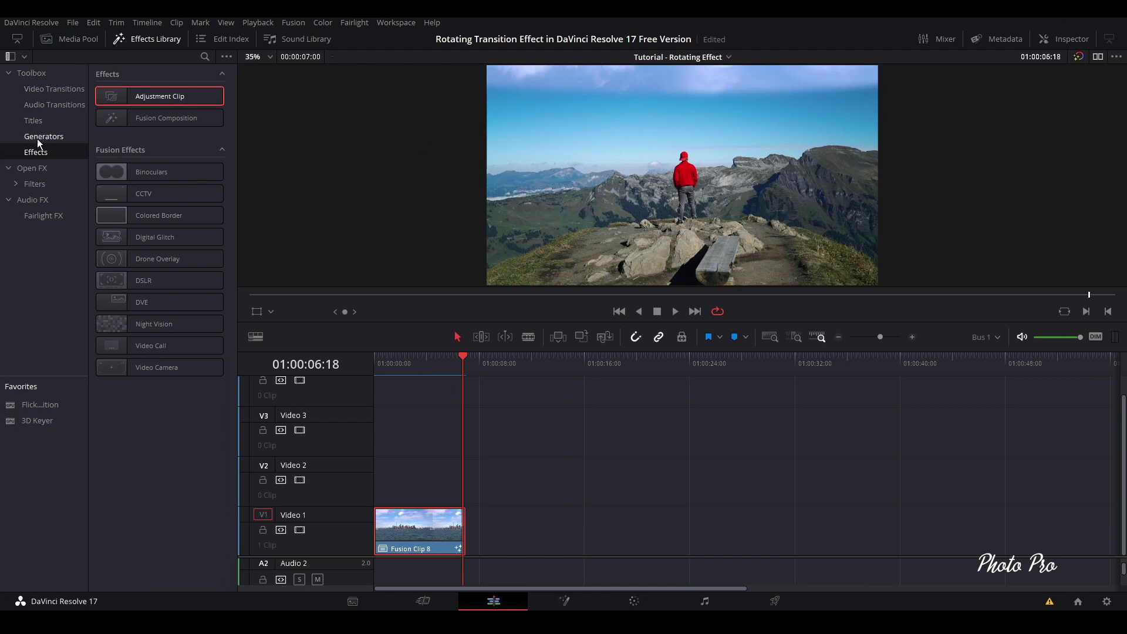
pyautogui.moveTo(126, 102); pyautogui.dragTo(374, 487)
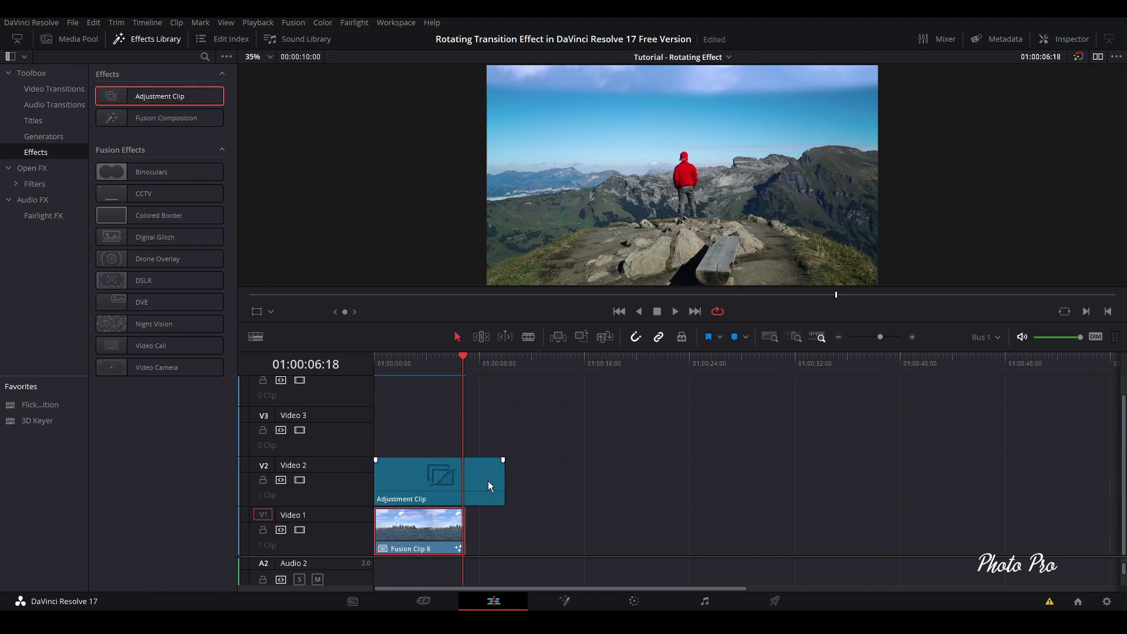
pyautogui.moveTo(504, 480); pyautogui.dragTo(464, 482)
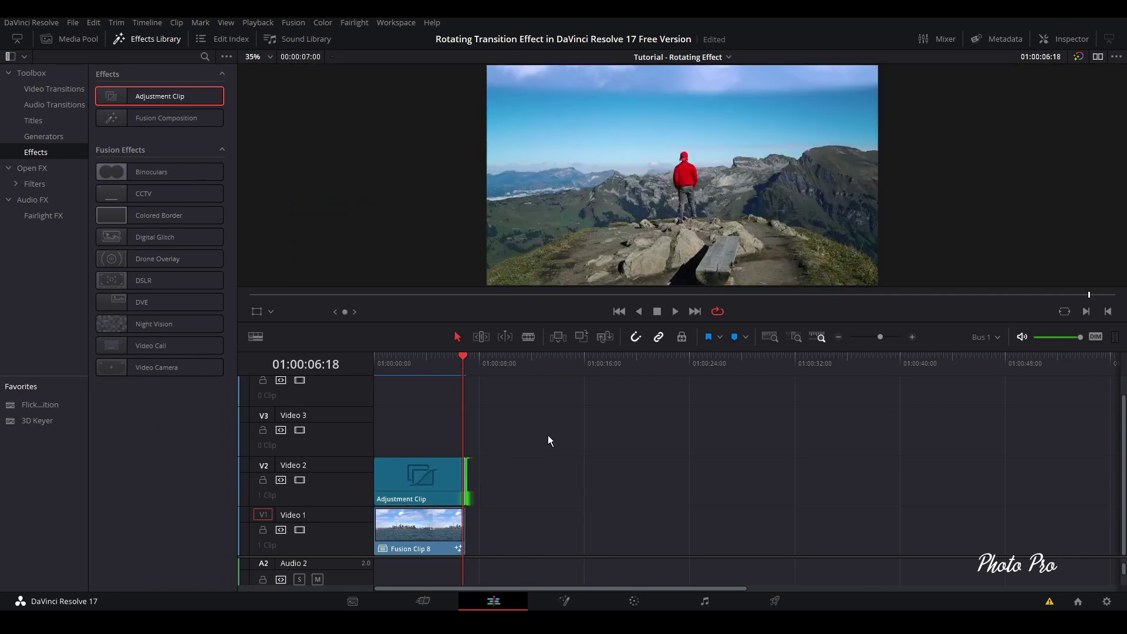
# - Set the adjustment clip's Crop Top and Crop Bottom to 100 in the Inspector
pyautogui.click(445, 479)
pyautogui.click(1045, 39)
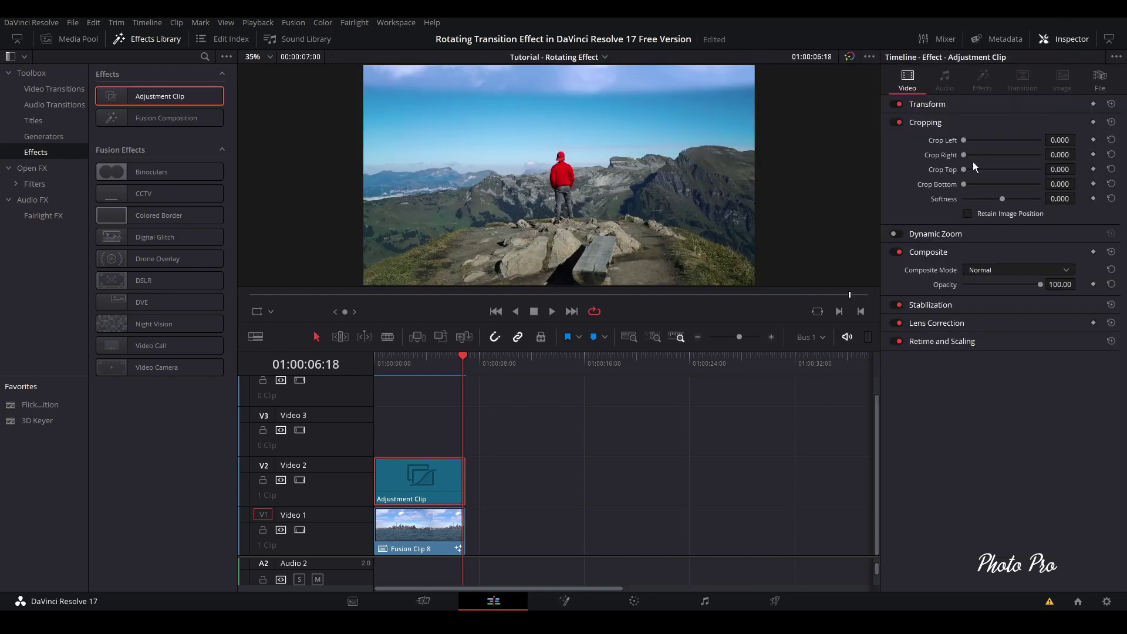
pyautogui.click(1066, 170)
pyautogui.write('100')
pyautogui.press('Return')
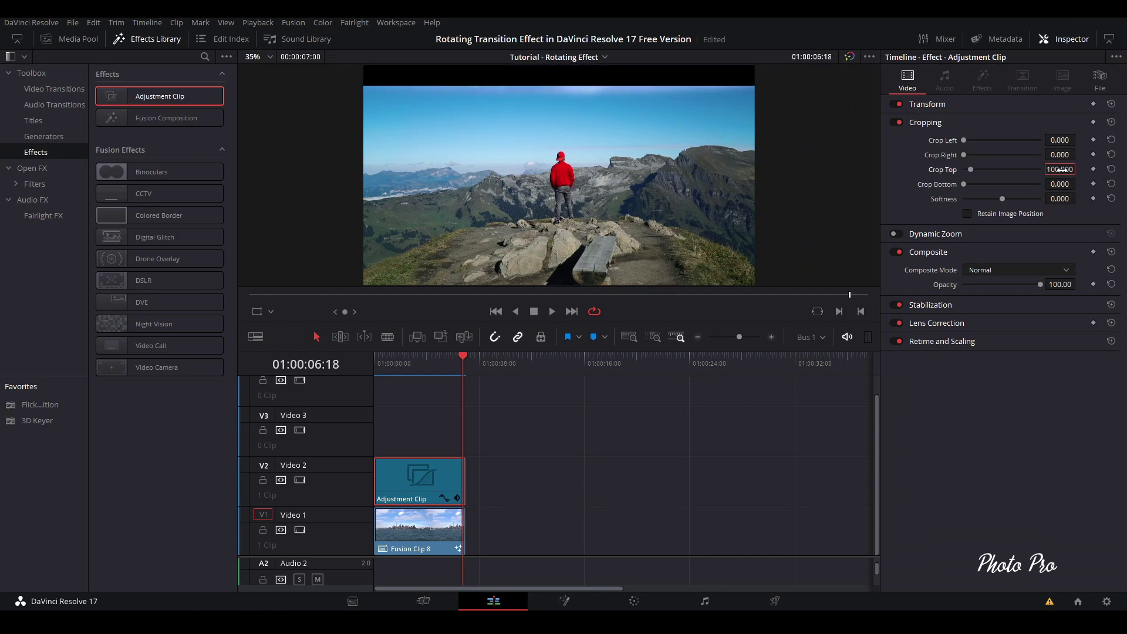
pyautogui.click(1066, 184)
pyautogui.write('100')
pyautogui.press('Return')
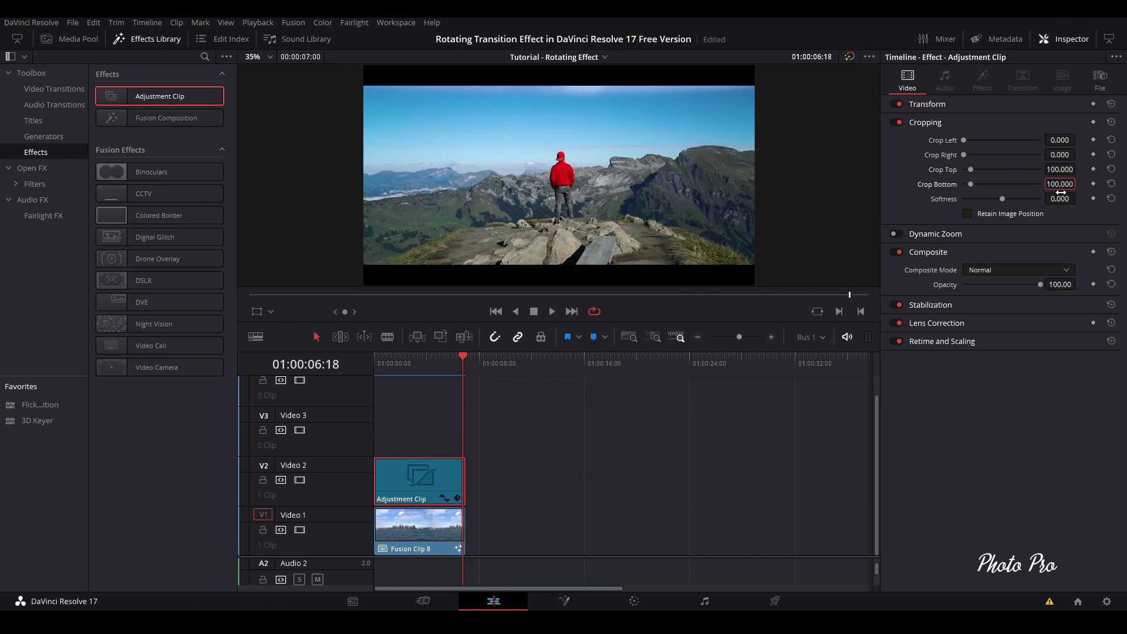
pyautogui.click(375, 358)
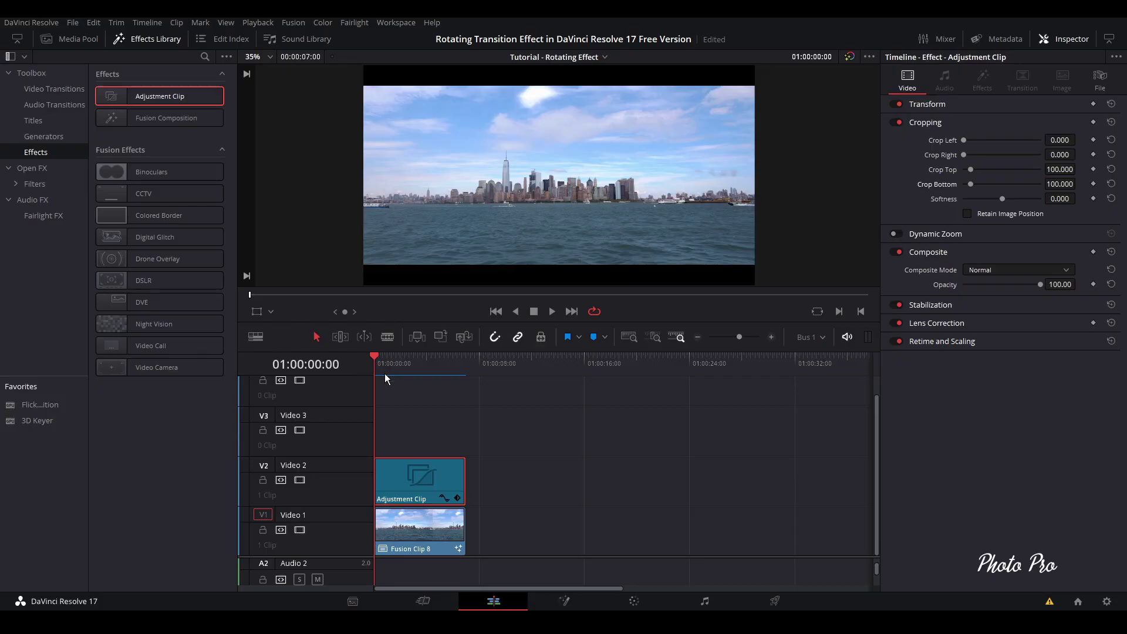